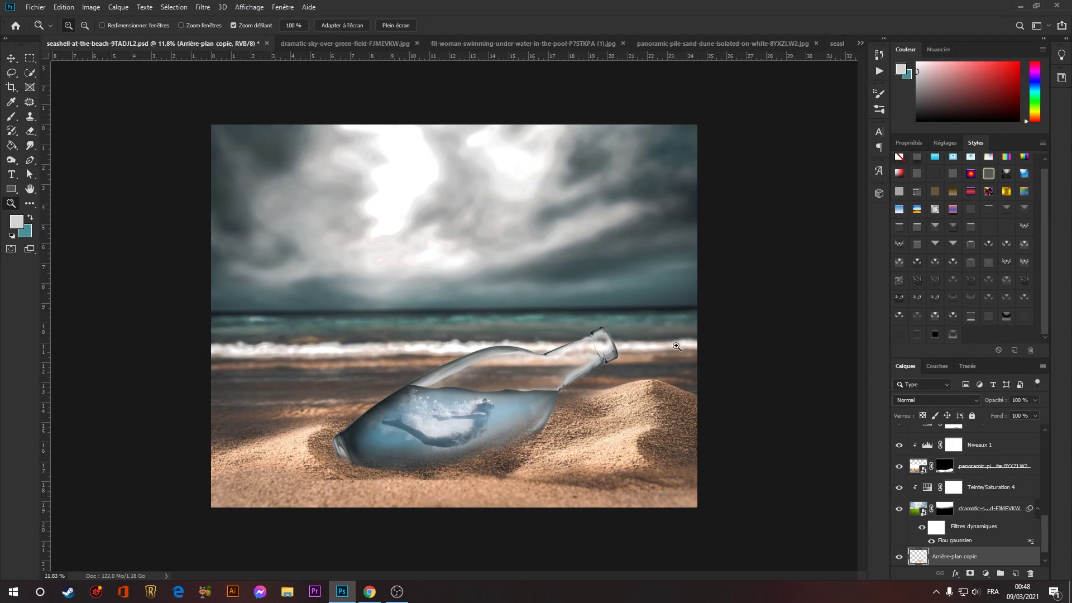
Look through the open source images: the beach, dramatic sky, underwater swimmer, sand dunes and empty vodka bottle.
key("ctrl+shift+Tab")
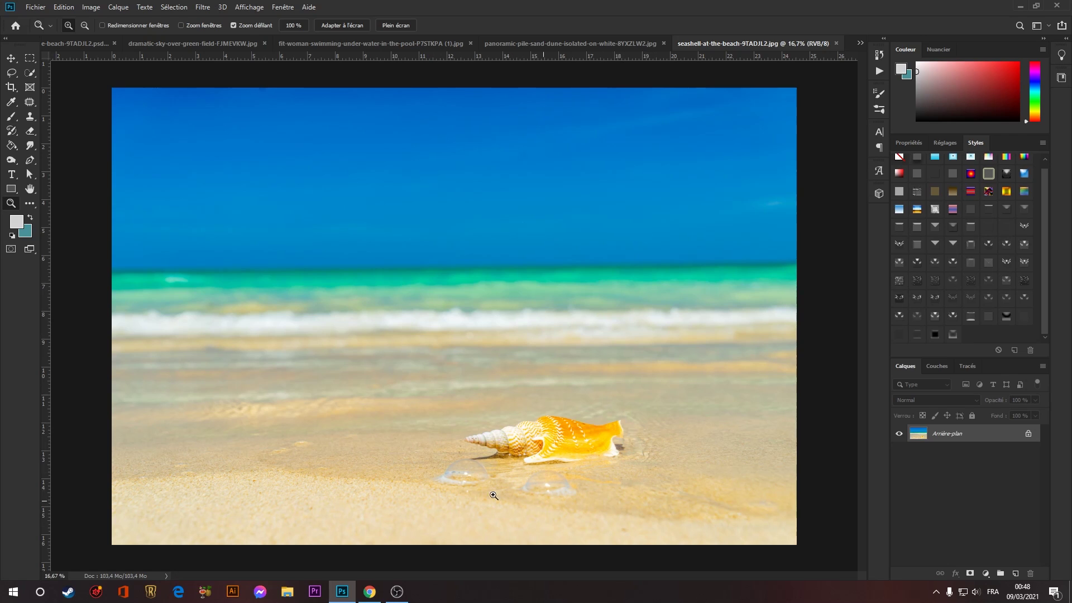
key("ctrl+Tab")
left_click(333, 44)
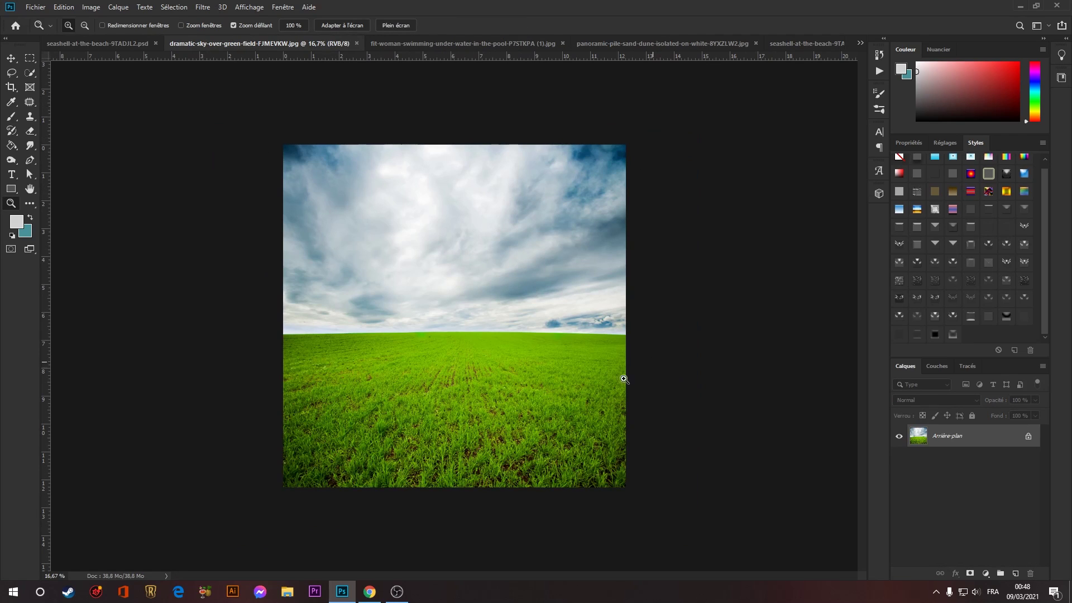
left_click(483, 43)
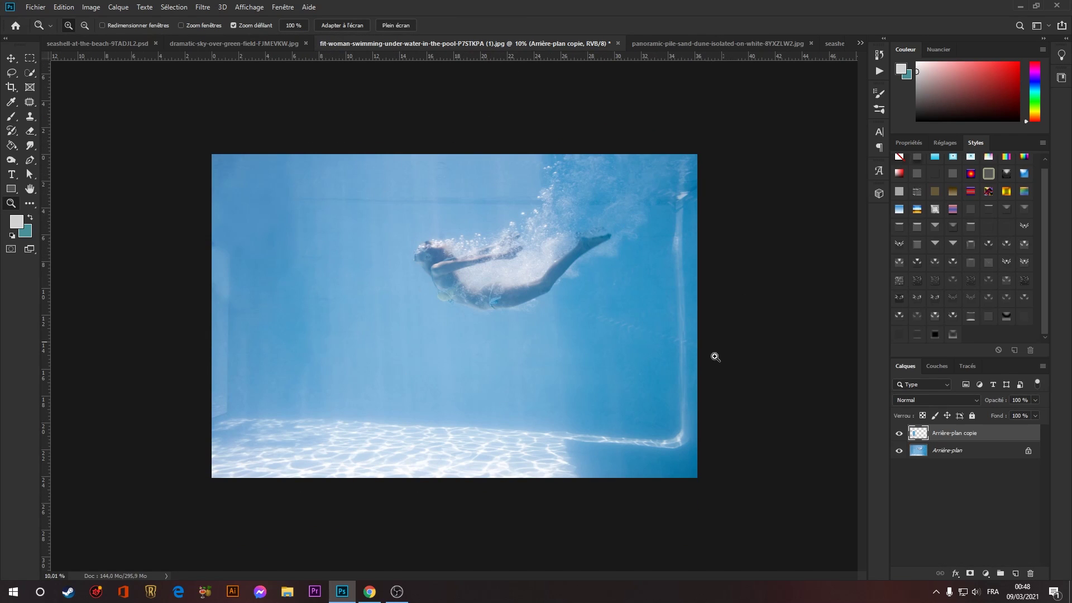
key("ctrl+Tab")
key("ctrl+Tab")
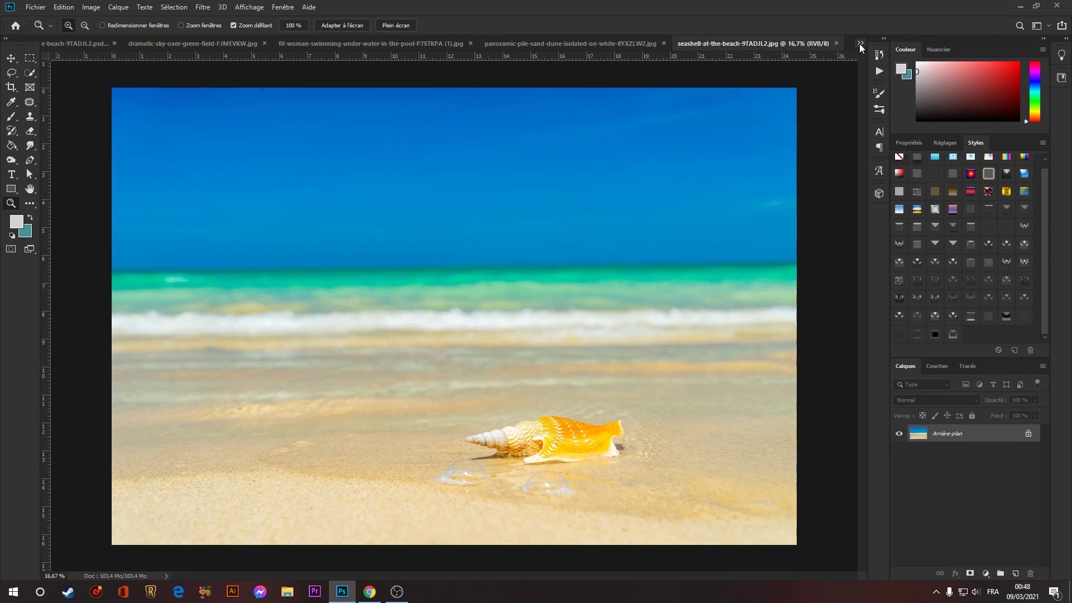
left_click(859, 44)
left_click(675, 109)
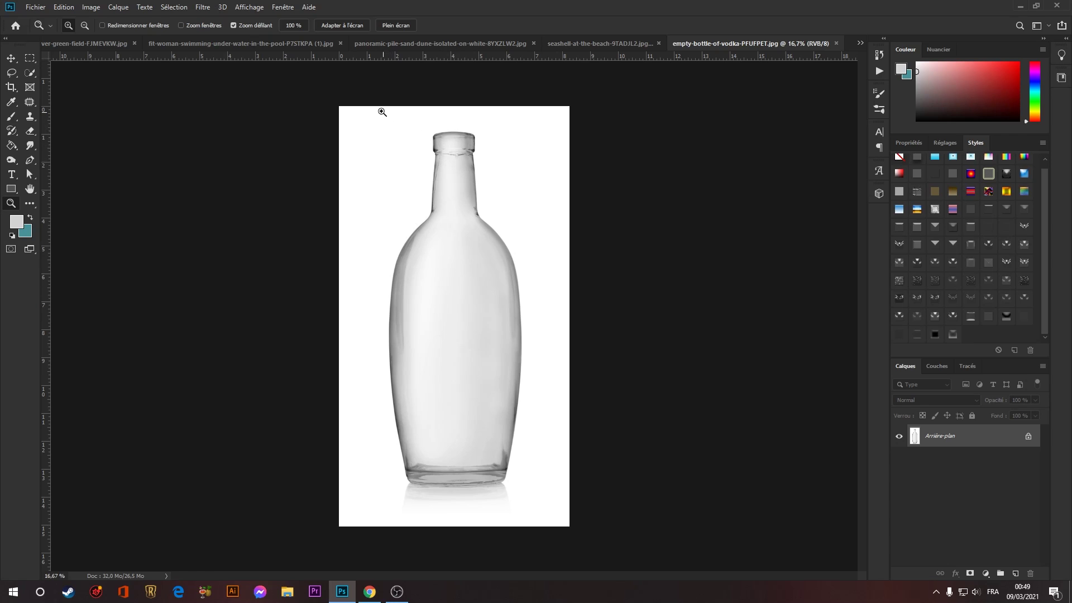
key("v")
key("ctrl+shift+Tab")
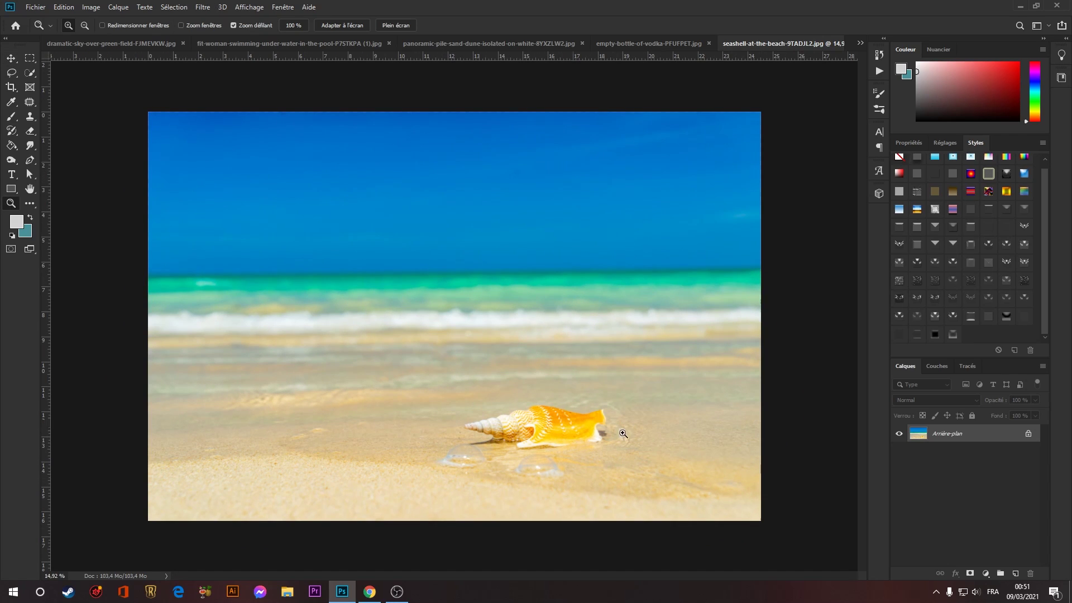
Lasso the seashell and bubbles and remove them with Content-Aware Fill on a new layer, excluding sky, waves and foreground sand from sampling.
left_click(12, 73)
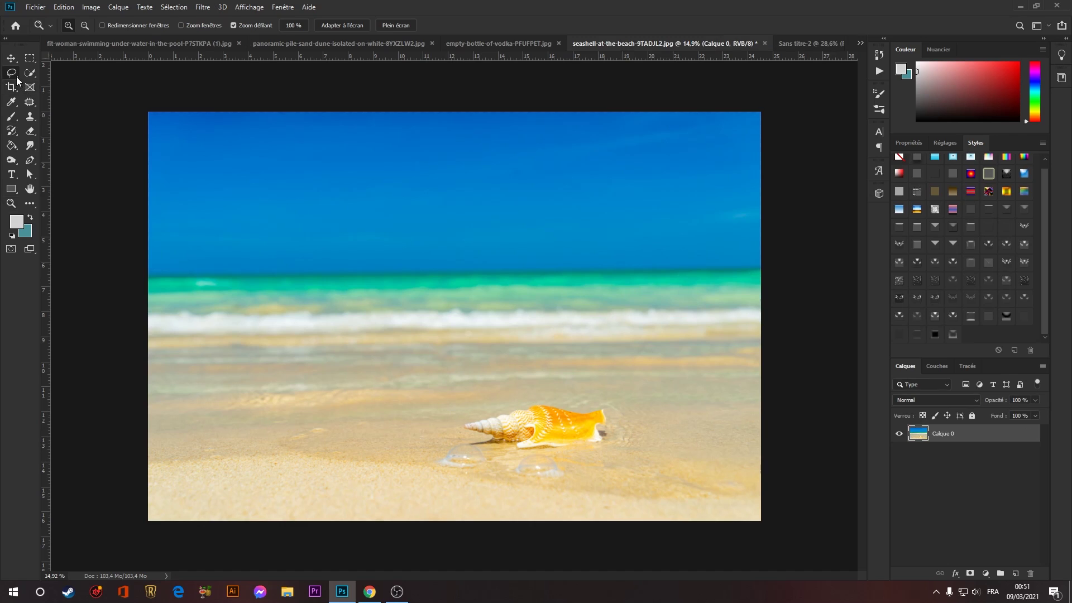
mouse_move(603, 411)
left_mouse_down()
mouse_move(468, 420)
mouse_move(439, 457)
mouse_move(525, 482)
mouse_move(571, 475)
mouse_move(609, 449)
mouse_move(614, 420)
left_mouse_up()
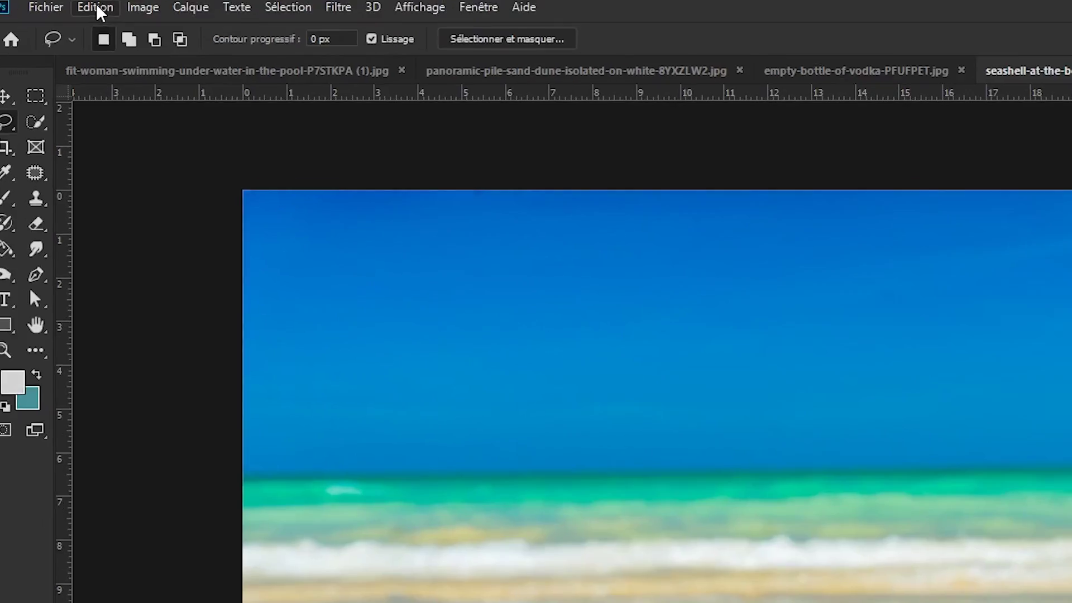
left_click(64, 6)
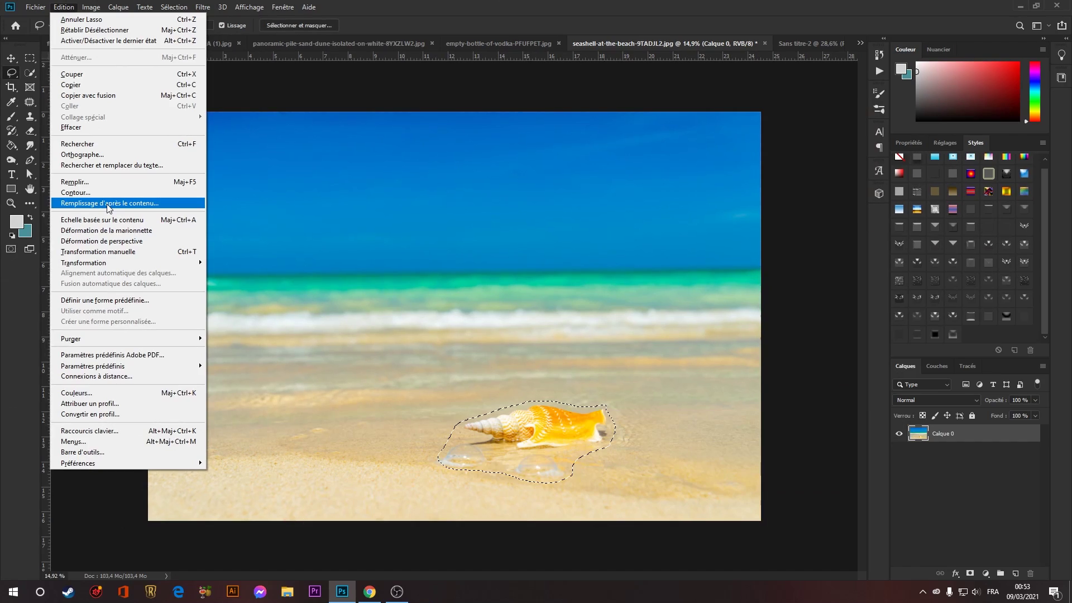
left_click(199, 413)
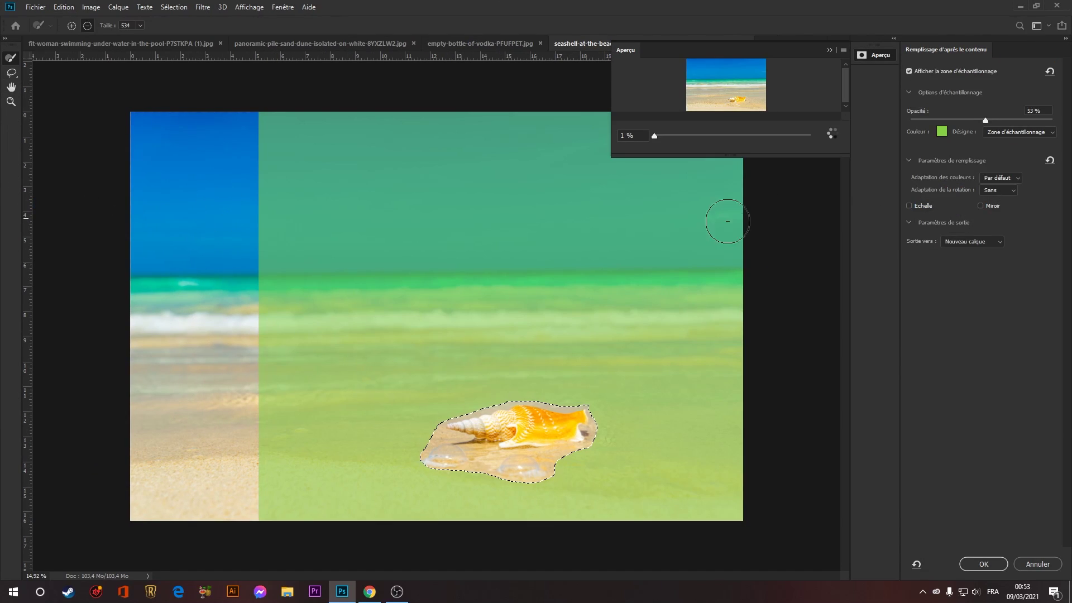
mouse_move(302, 298)
left_mouse_down()
mouse_move(467, 292)
mouse_move(249, 306)
mouse_move(408, 267)
mouse_move(359, 222)
mouse_move(809, 191)
mouse_move(304, 168)
mouse_move(586, 134)
left_mouse_up()
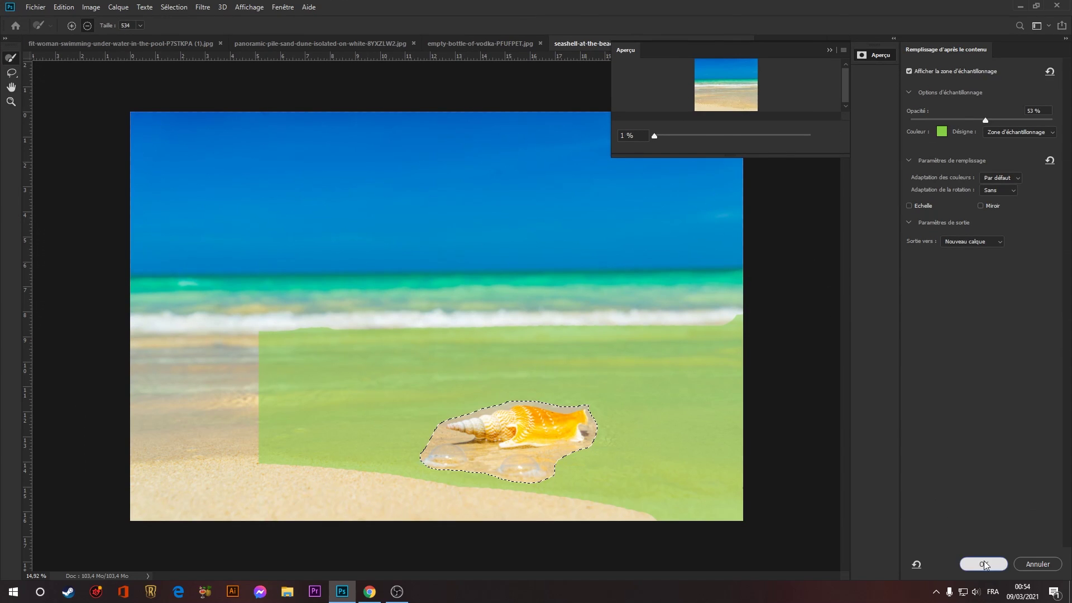
left_click(984, 562)
key("ctrl+d")
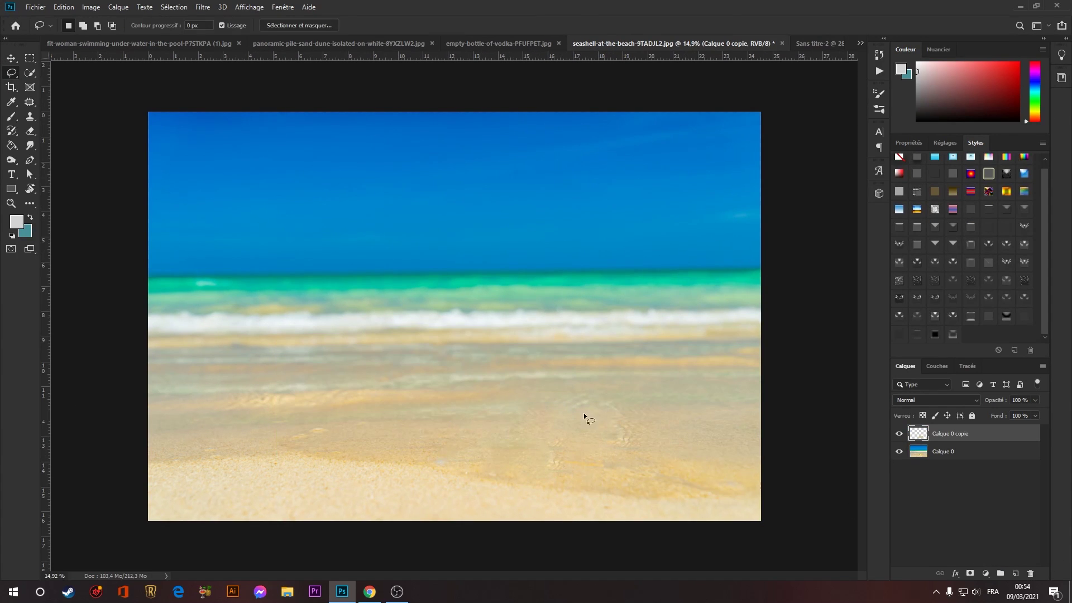
In the panoramic sand dune image, isolate the dunes from the white background with Select Subject and a layer mask.
key("z")
mouse_move(581, 419)
left_mouse_down()
mouse_move(599, 417)
mouse_move(579, 420)
left_mouse_up()
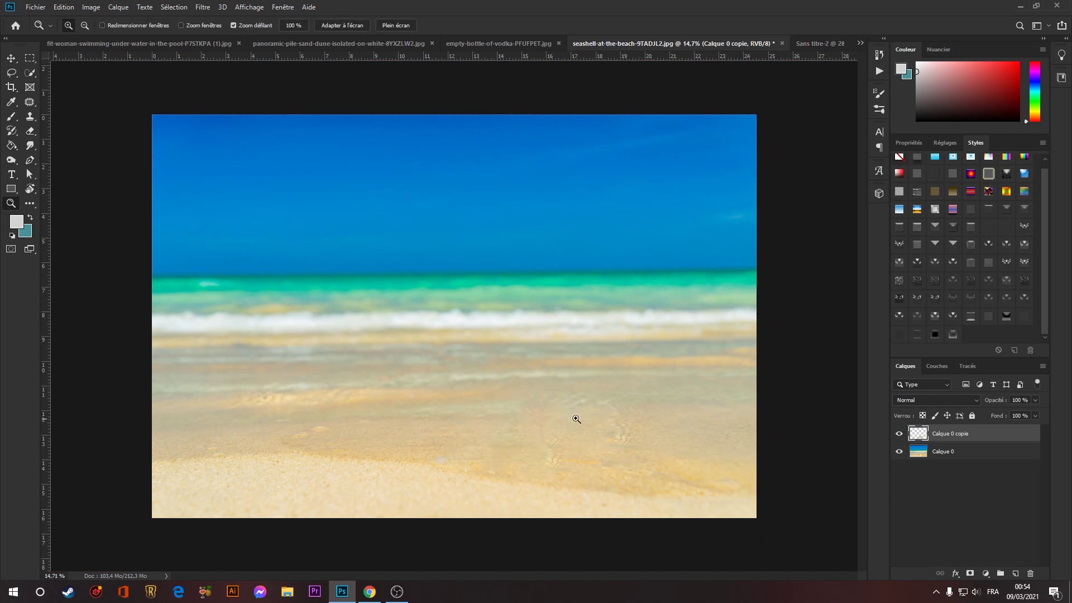
key("ctrl+0")
scroll(201, 399, "down", 2)
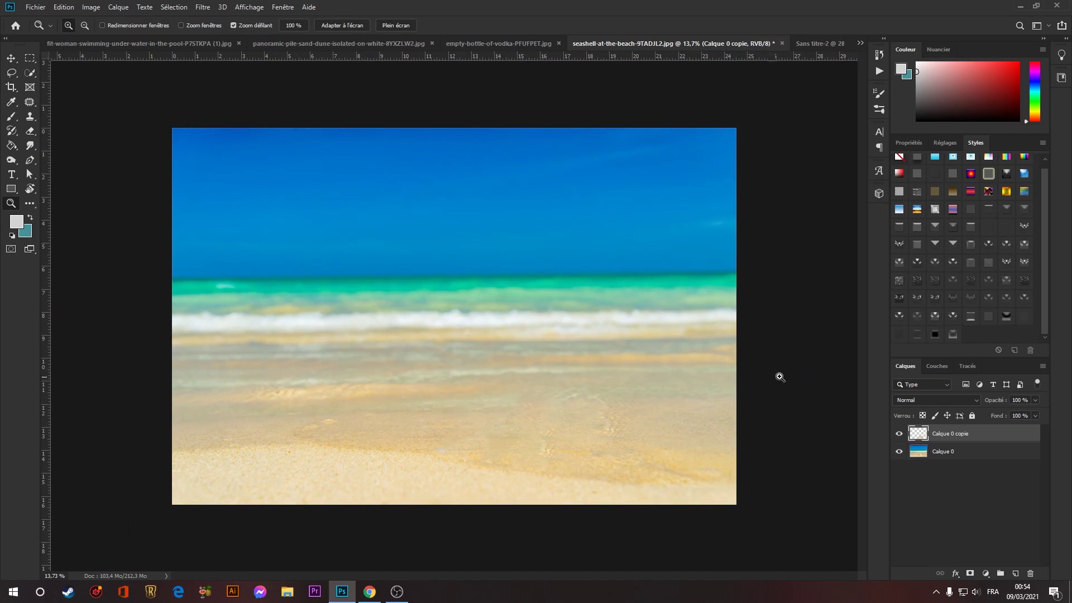
left_click(11, 58)
left_click(338, 43)
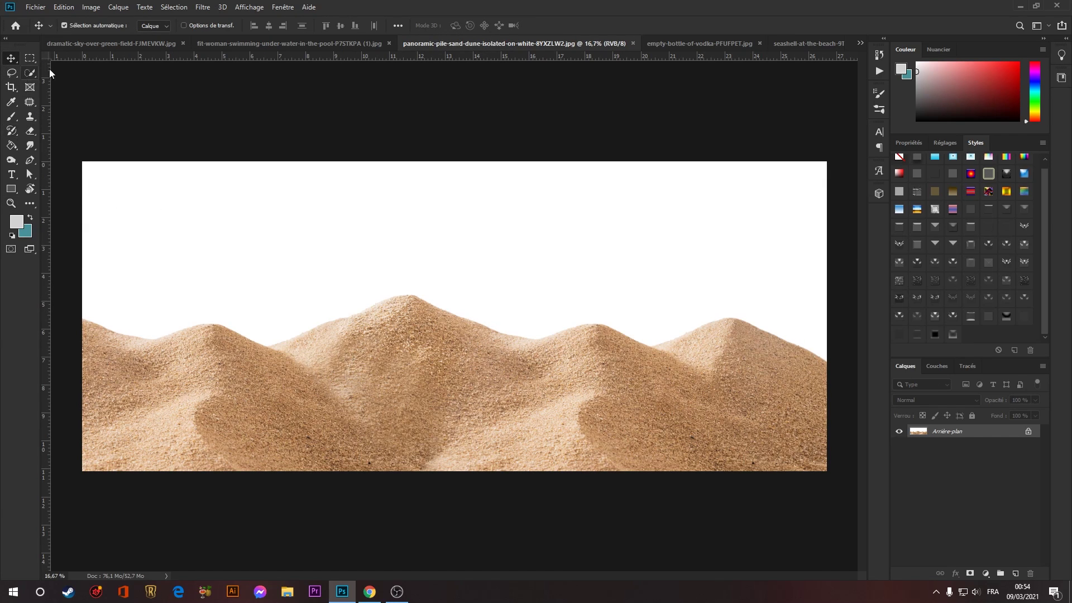
left_click(30, 72)
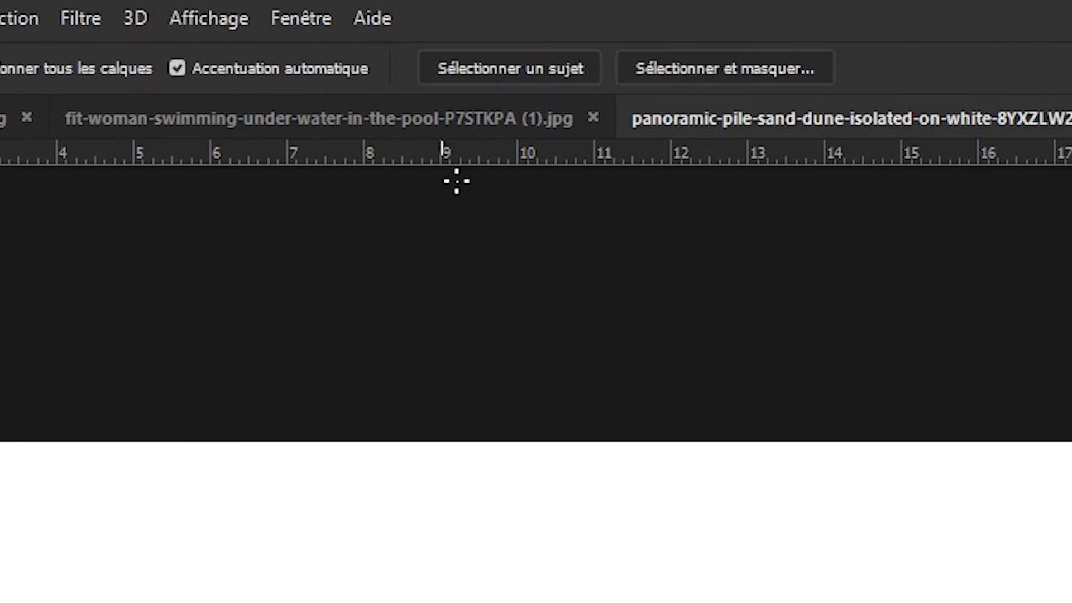
left_click(986, 68)
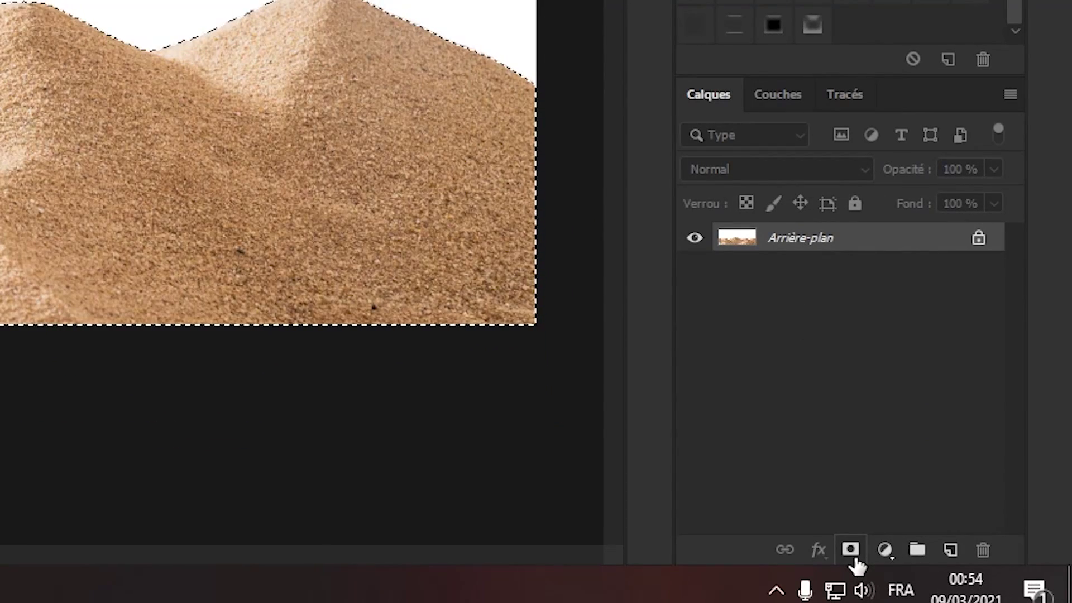
left_click(851, 551)
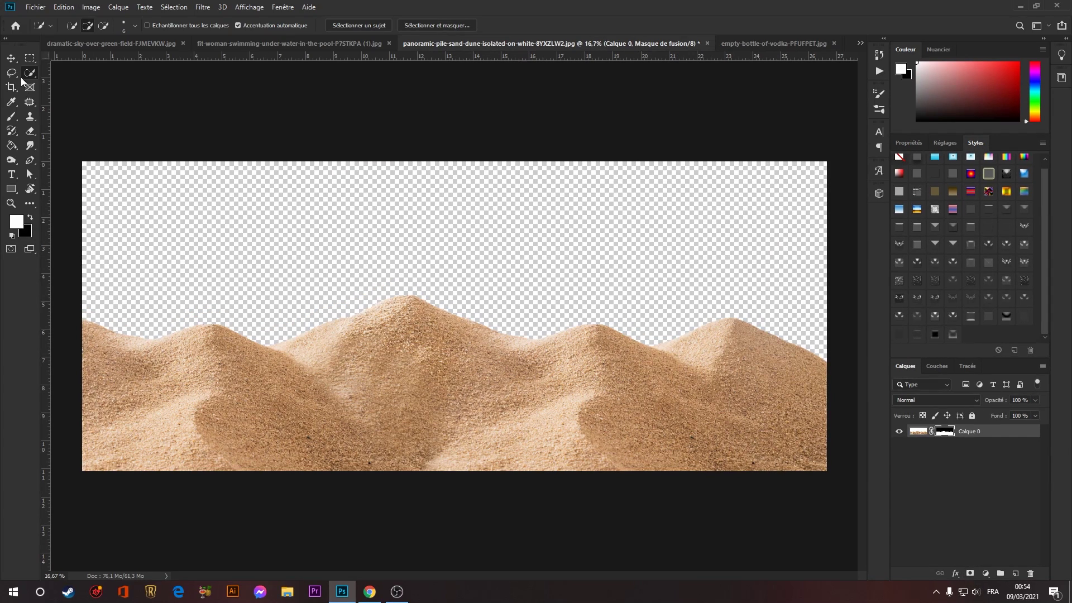
Bring the masked sand dunes into the seashell beach document and place them across the foreground.
left_click(11, 58)
left_click_drag(664, 343, 301, 426)
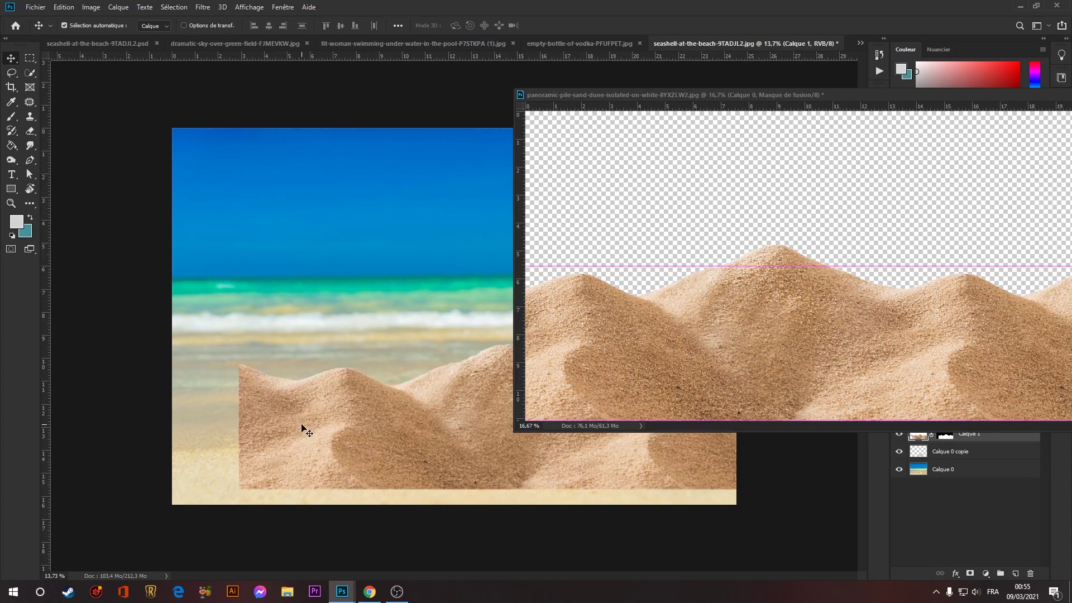
left_click_drag(541, 420, 453, 407)
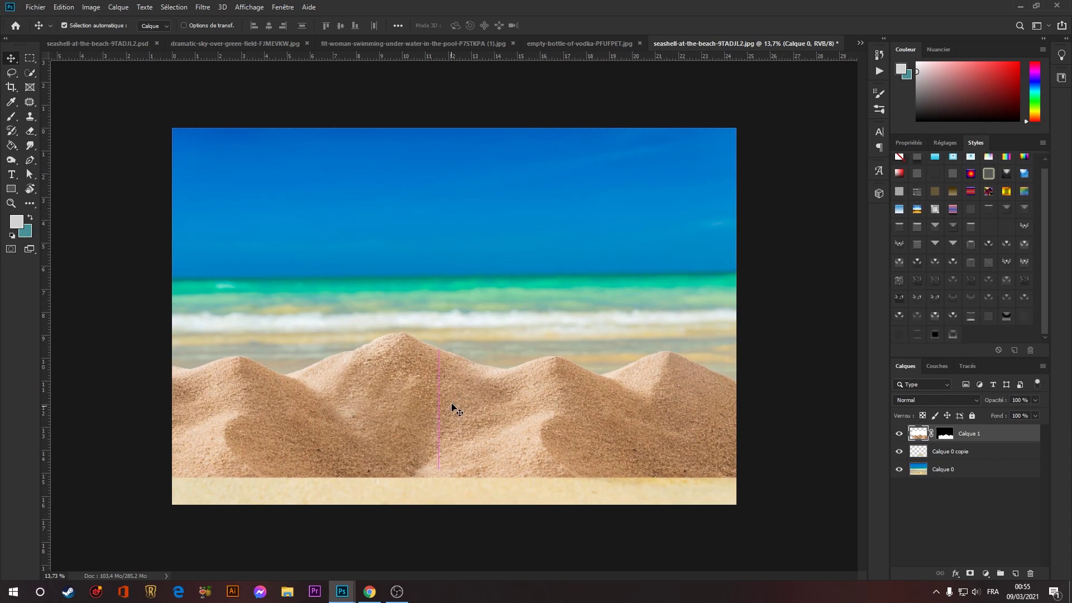
Free-transform the dunes to 70% height and about 108% width, resting them on the bottom edge of the beach image.
key("ctrl+t")
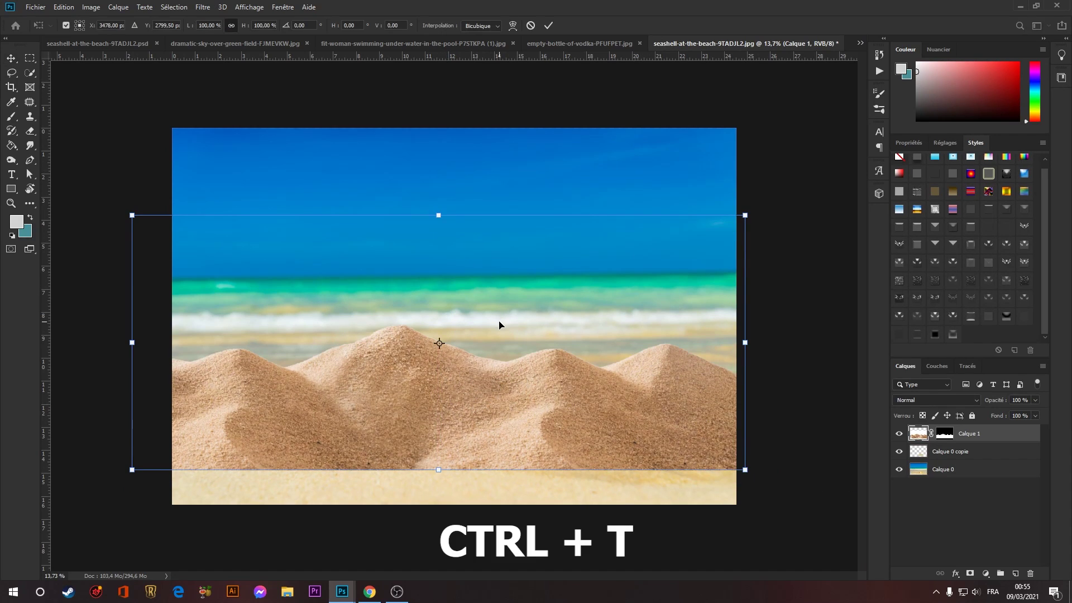
left_click_drag(440, 222, 439, 295)
left_click_drag(615, 451, 614, 487)
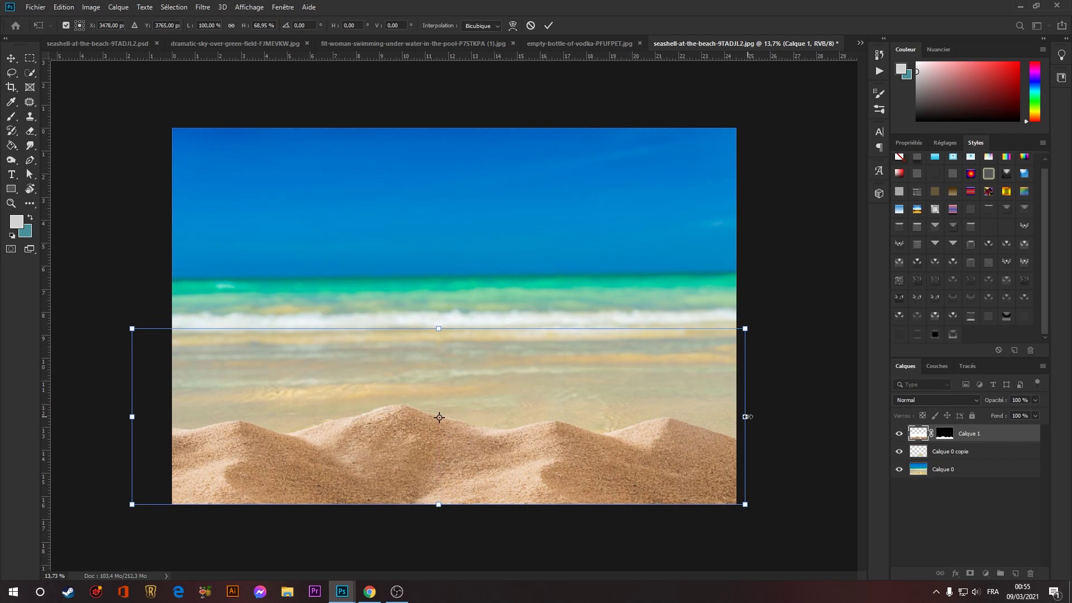
left_click_drag(749, 416, 799, 410)
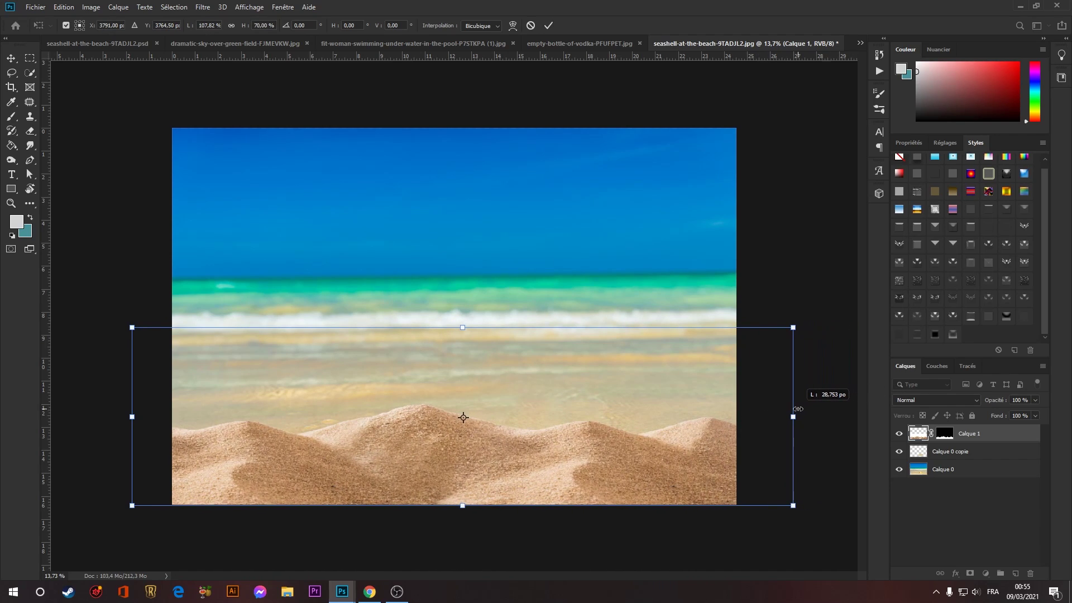
Add a Hue/Saturation adjustment layer and clip it to the sand dune layer.
left_click(986, 574)
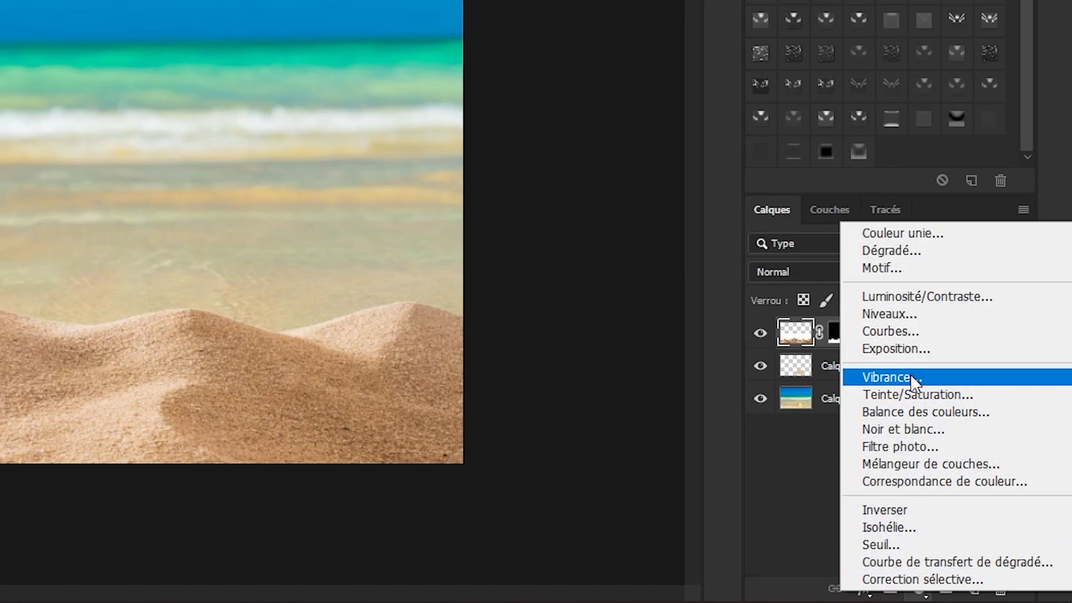
left_click(916, 394)
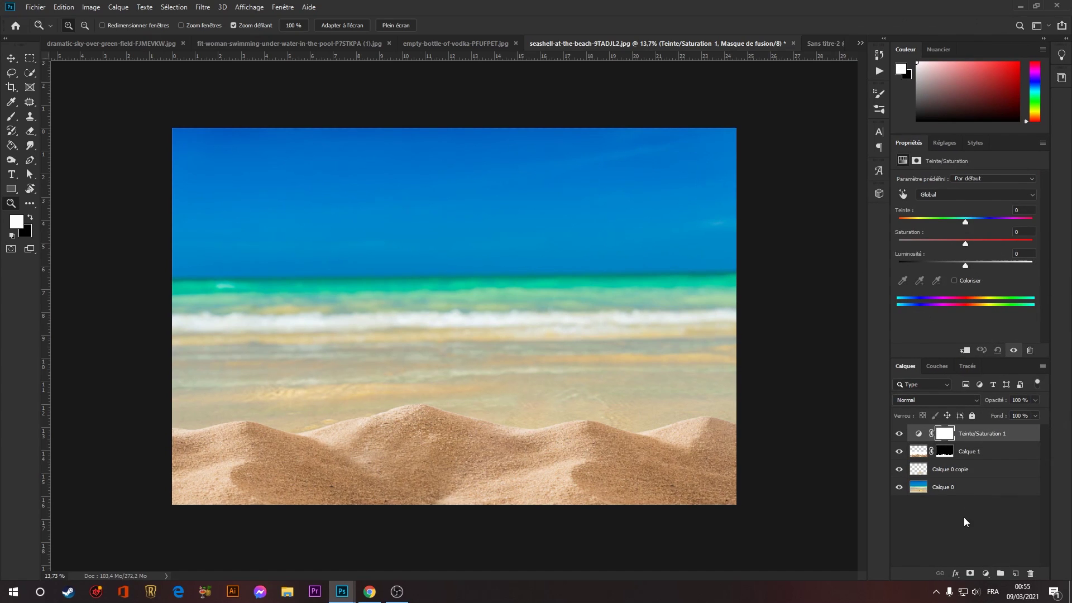
left_click(920, 443, "alt")
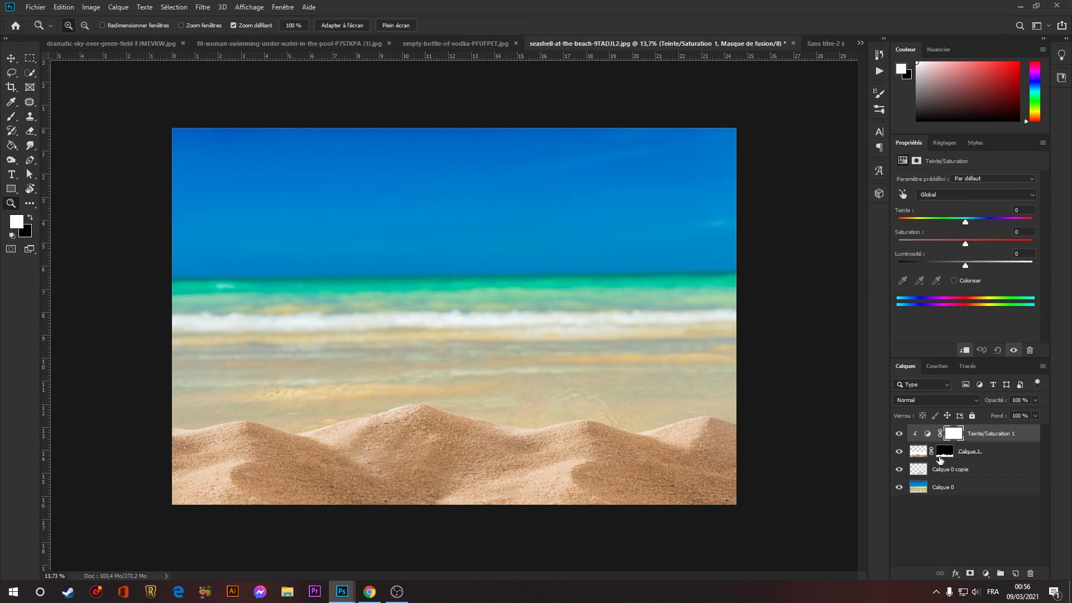
left_click(936, 438)
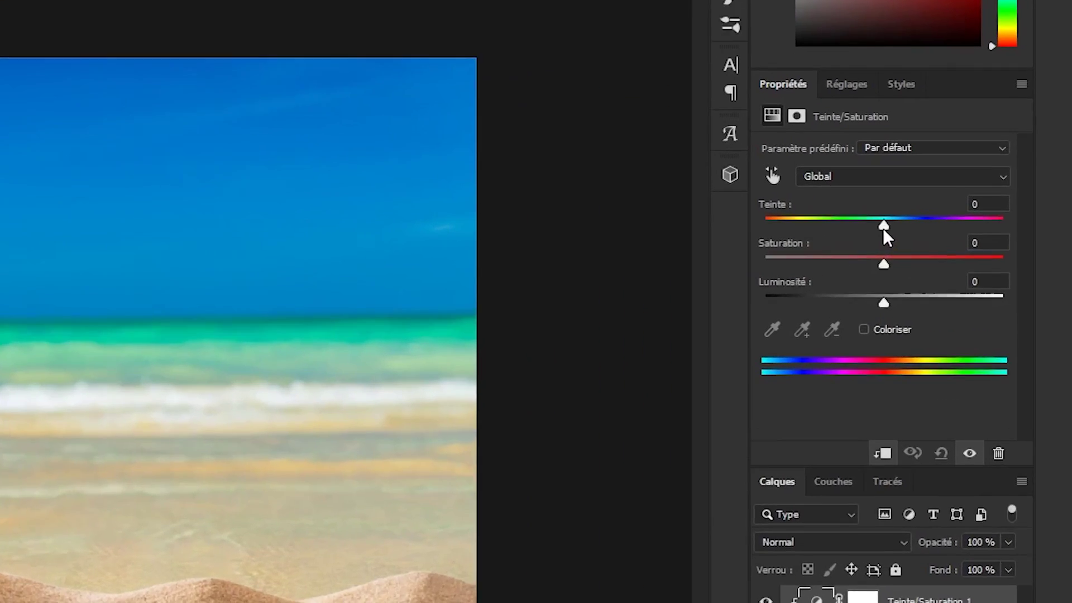
Set the sand's hue to +12 and its saturation to -24 to match the beach tones.
left_click_drag(964, 223, 970, 223)
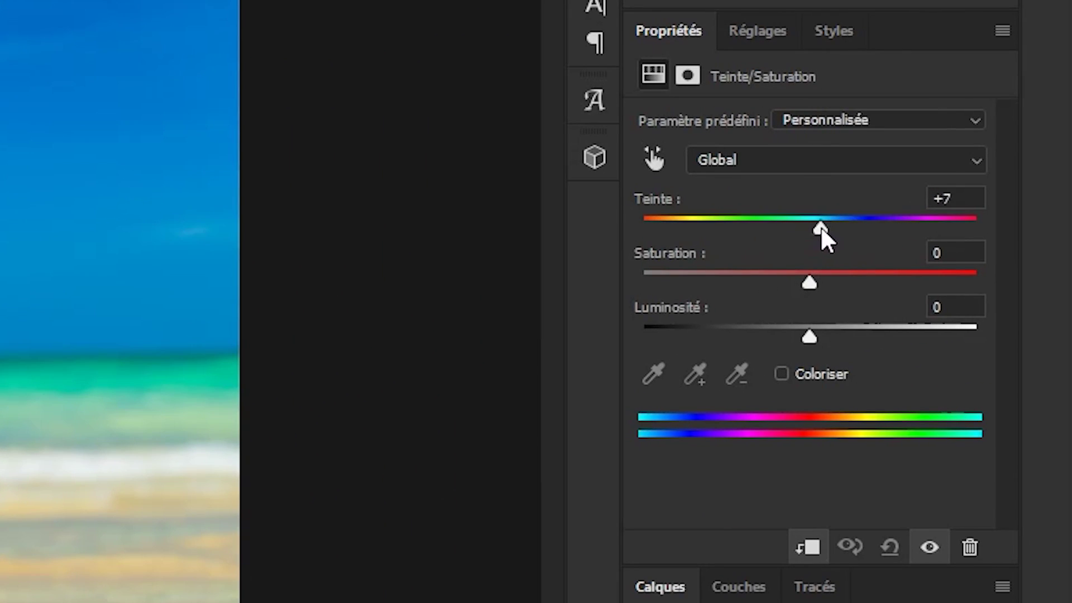
left_click_drag(820, 226, 829, 226)
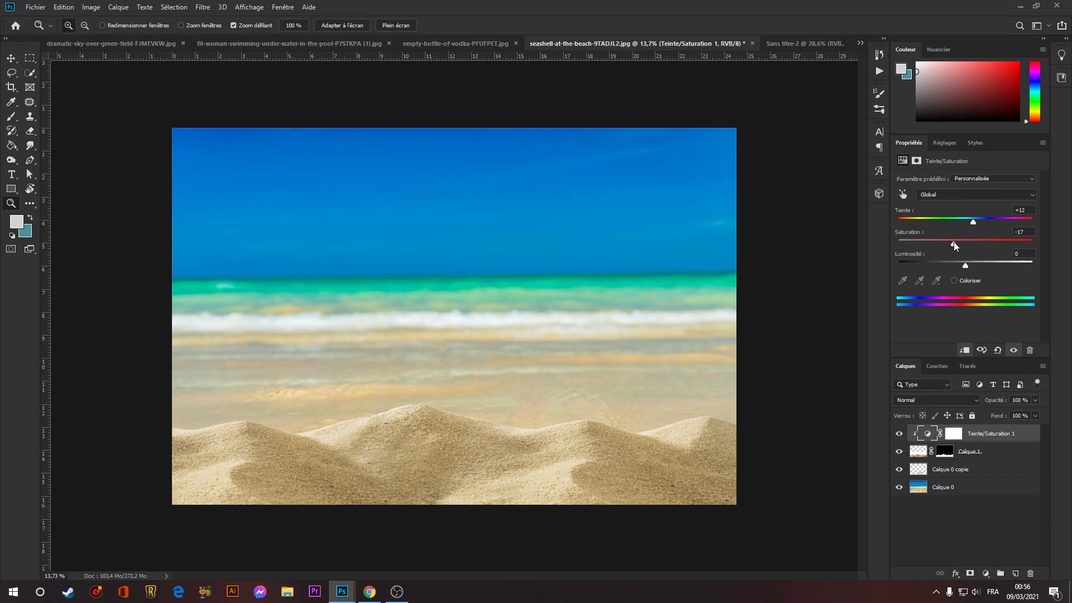
left_click_drag(954, 243, 942, 241)
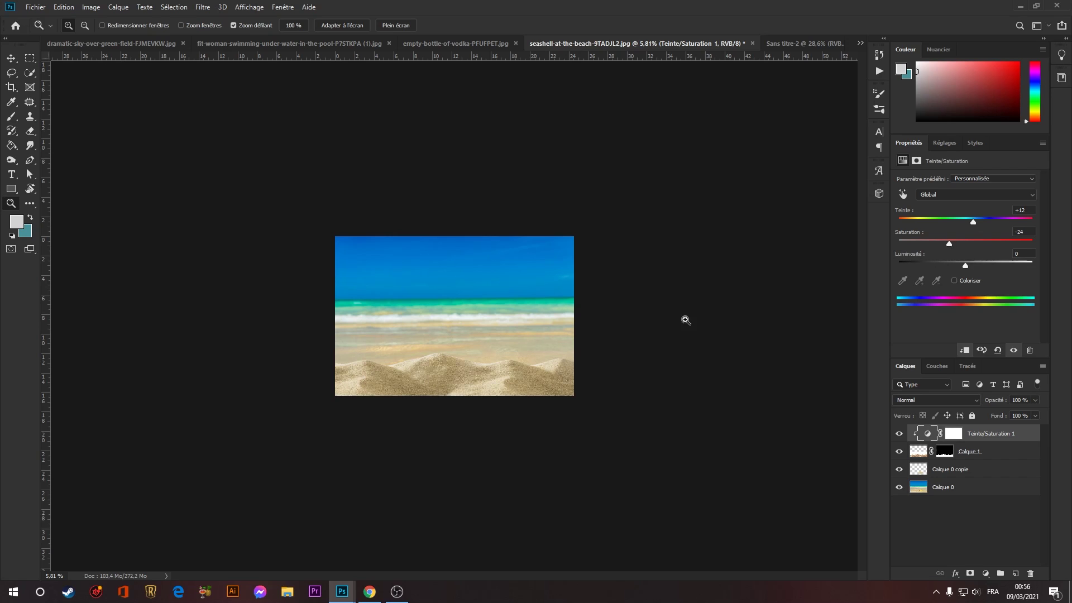
Extend the canvas above the sky by about 4.5 inches with the Crop tool.
left_click_drag(392, 276, 424, 275)
scroll(381, 227, "down", 3)
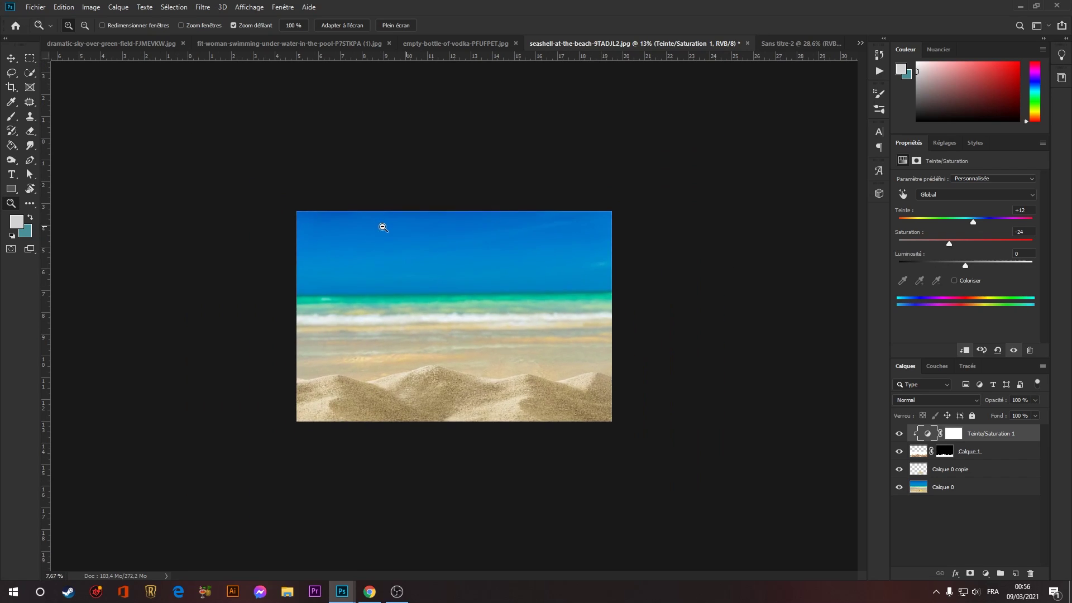
scroll(386, 229, "up", 2)
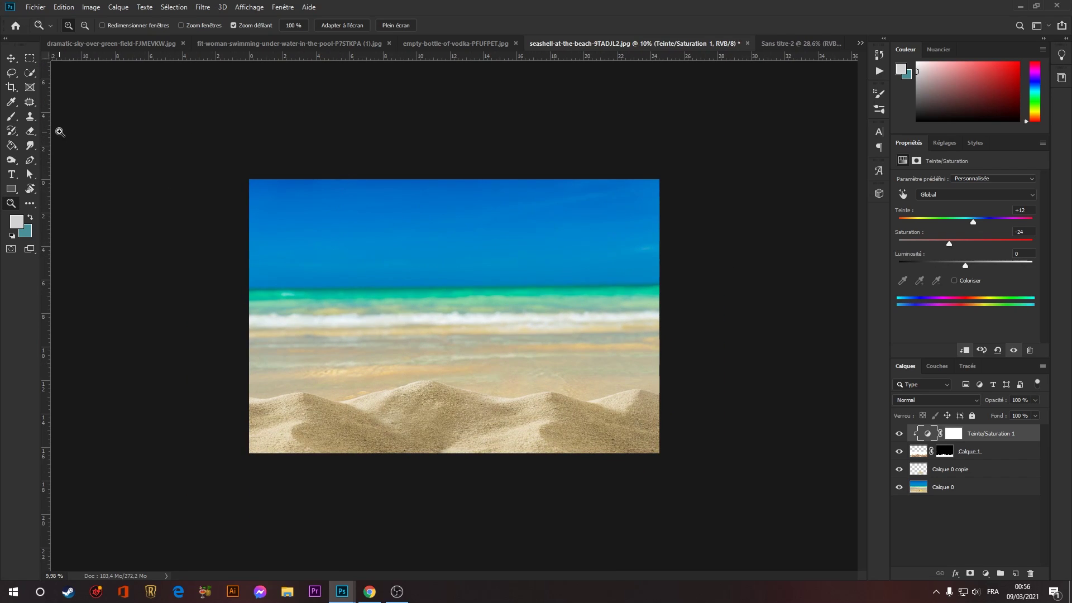
key("c")
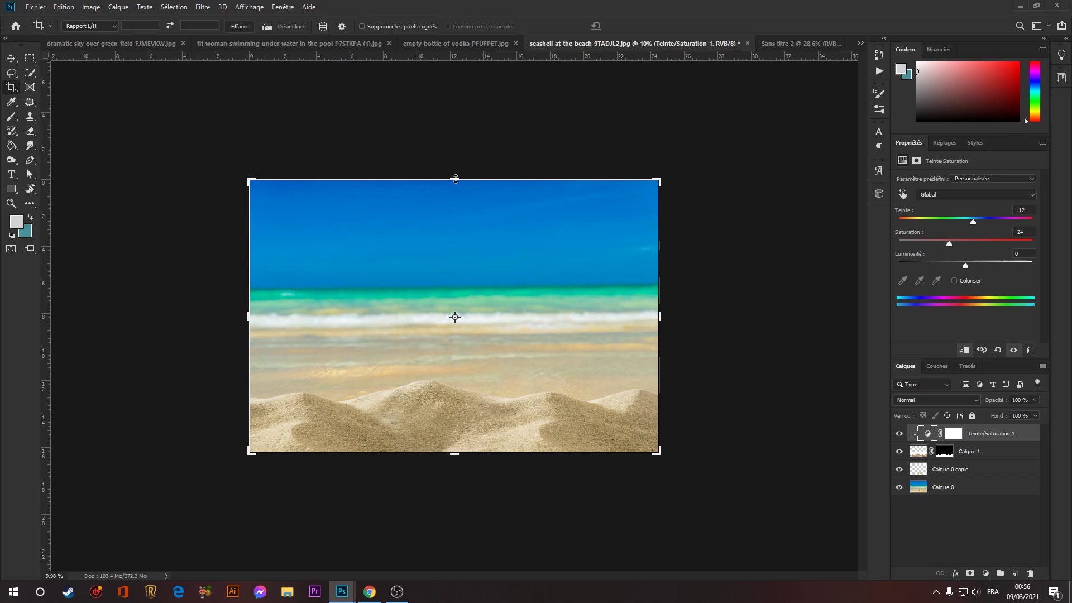
left_click_drag(456, 179, 459, 141)
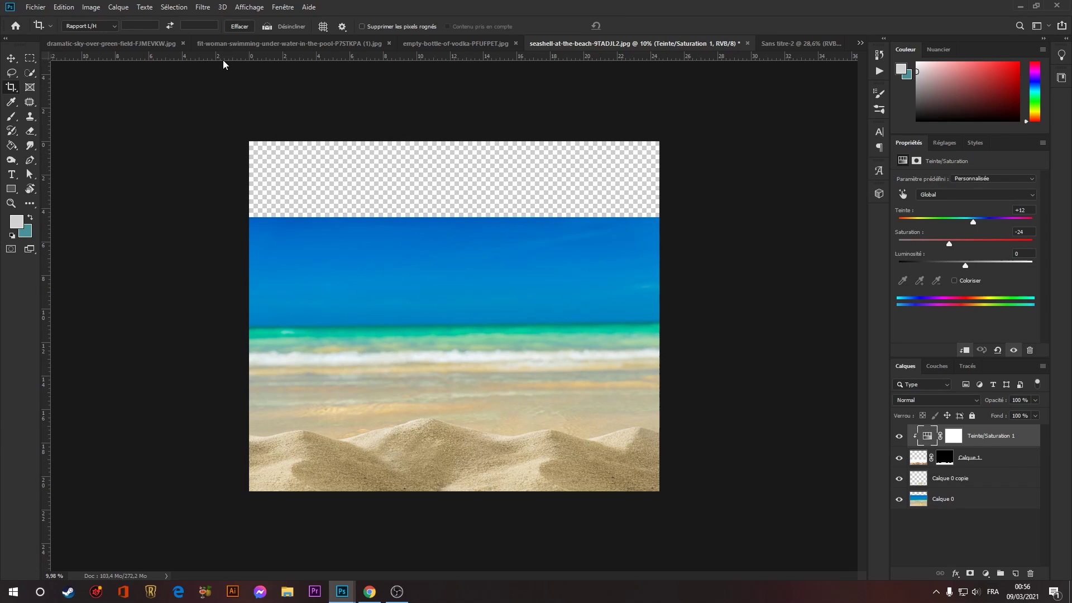
Switch to the dramatic sky image and mask out the green field with a rectangular selection ending at the horizon.
left_click(69, 46)
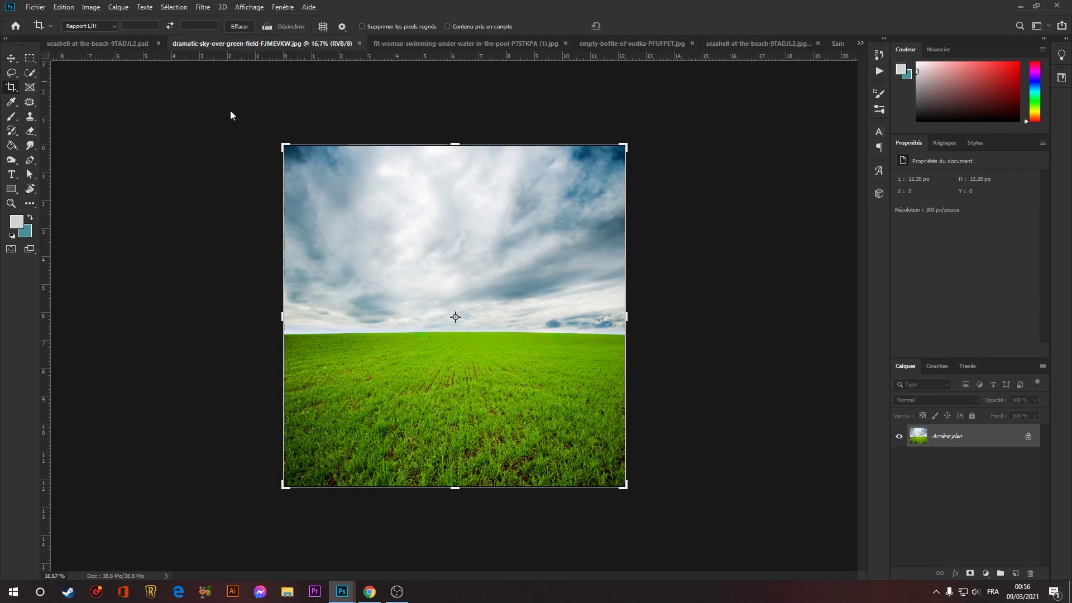
key("z")
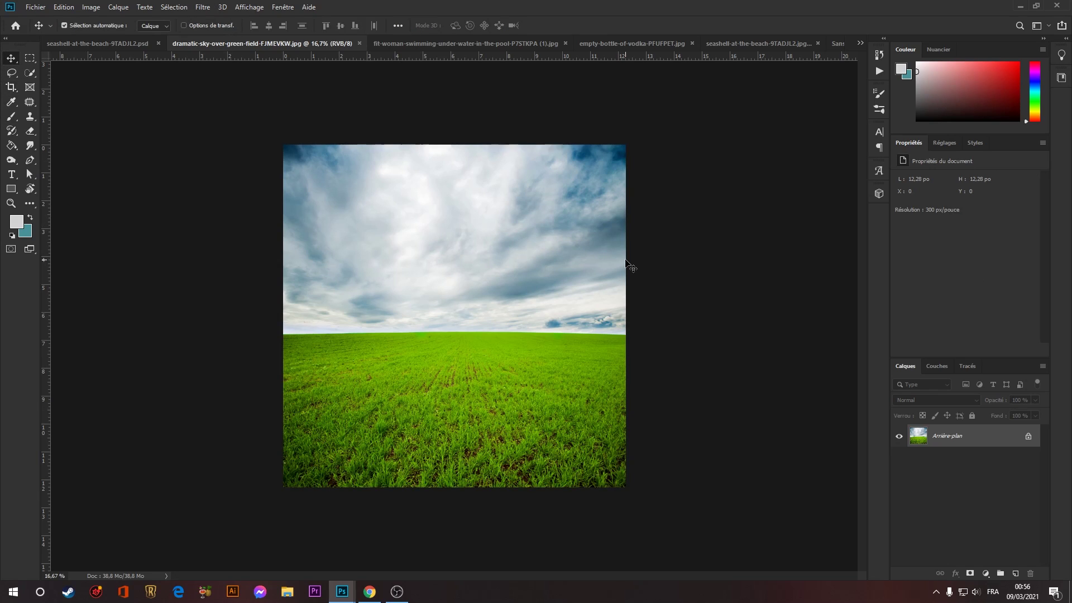
left_click(485, 273)
left_click_drag(486, 273, 489, 274)
left_click_drag(593, 373, 555, 379)
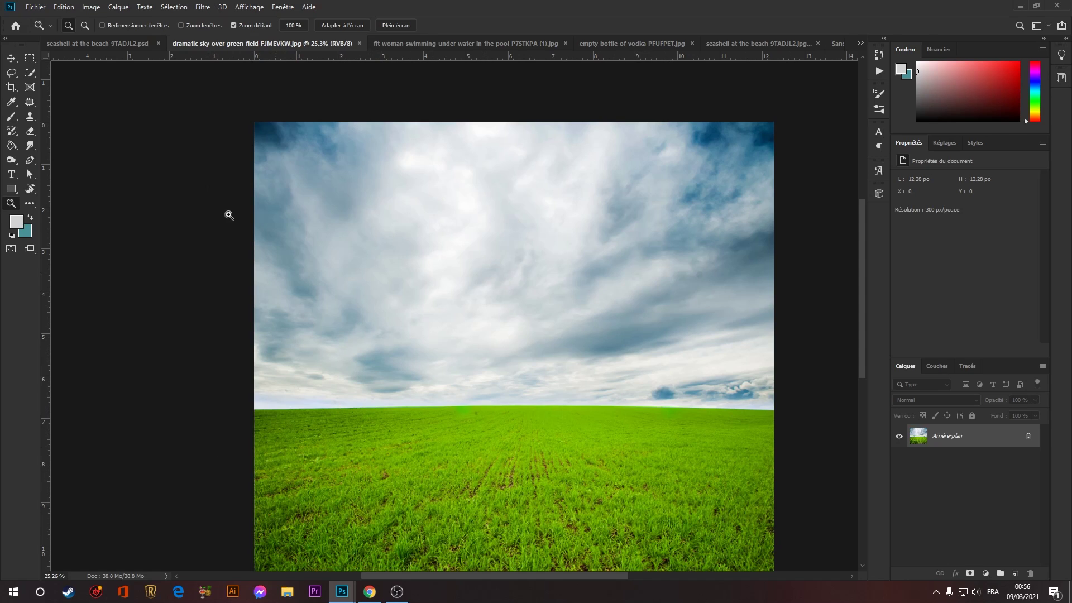
left_click(31, 59)
left_click_drag(251, 113, 806, 405)
left_click(969, 574)
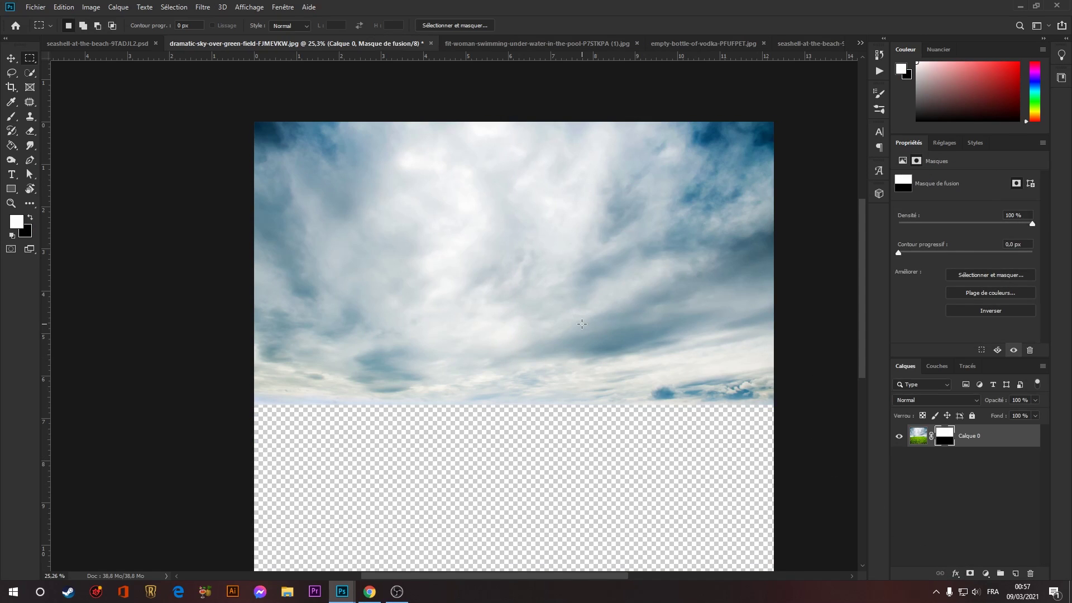
Bring the masked sky into the beach composition and scale it to about 215%, placing it centred above the sea horizon.
left_click(11, 58)
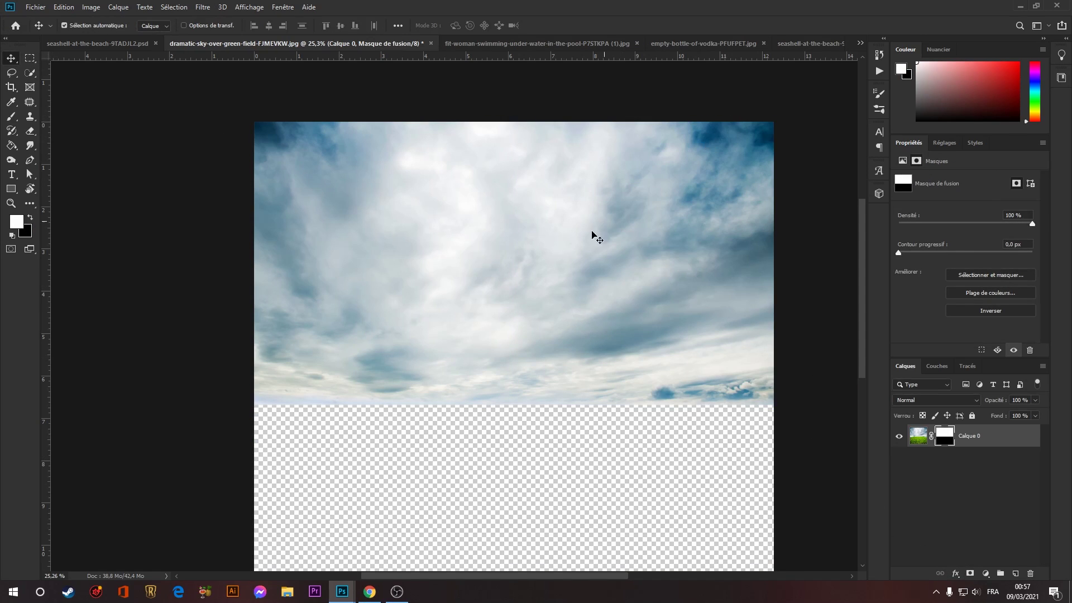
left_click_drag(592, 233, 541, 221)
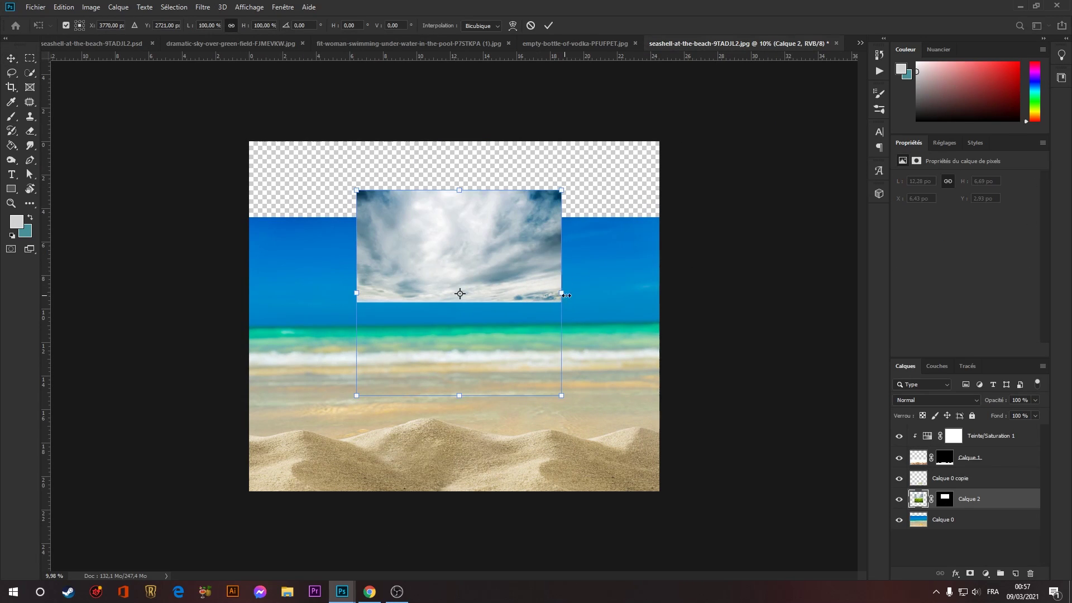
left_click_drag(566, 295, 668, 300)
mouse_move(592, 296)
left_mouse_down()
mouse_move(595, 279)
mouse_move(596, 299)
left_mouse_up()
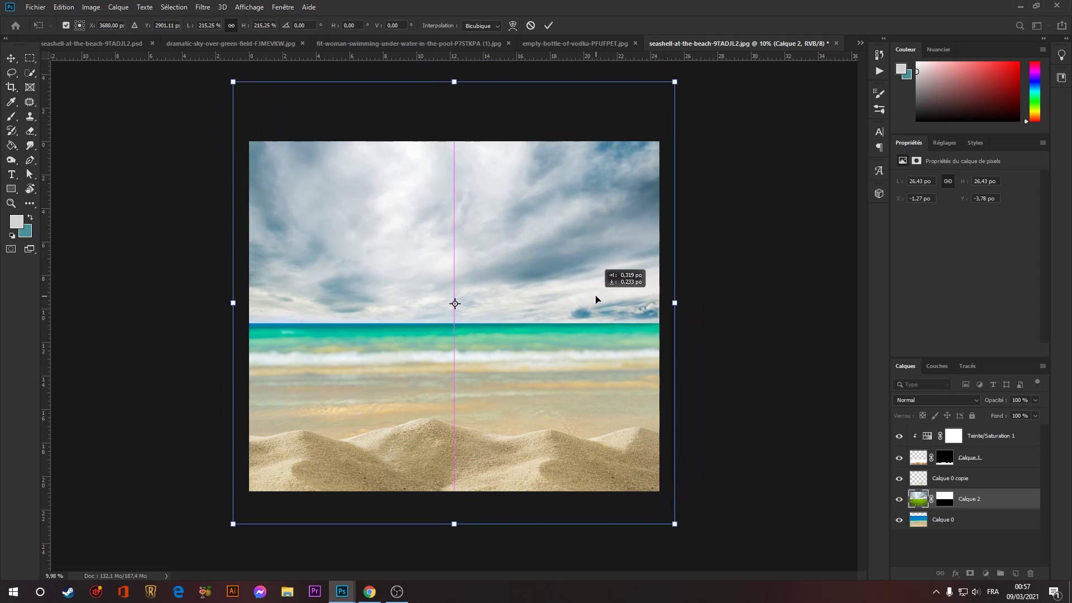
key("Return")
Hide the dramatic sky layer and mask out the original blue sky of the beach layer down to the horizon.
left_click(899, 500)
left_click(926, 524)
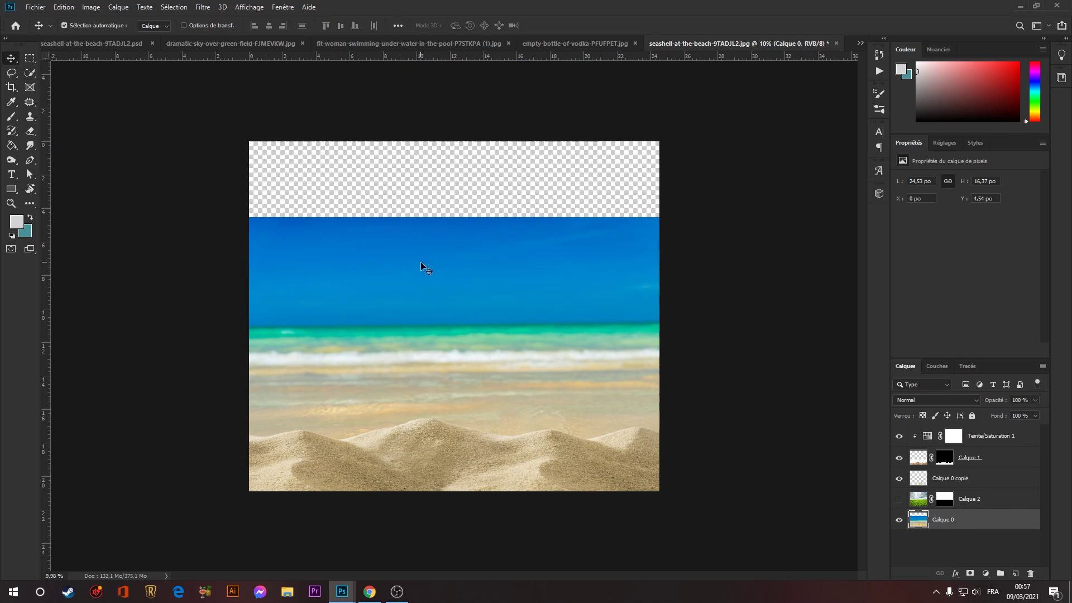
left_click(31, 58)
left_click_drag(250, 197, 734, 322)
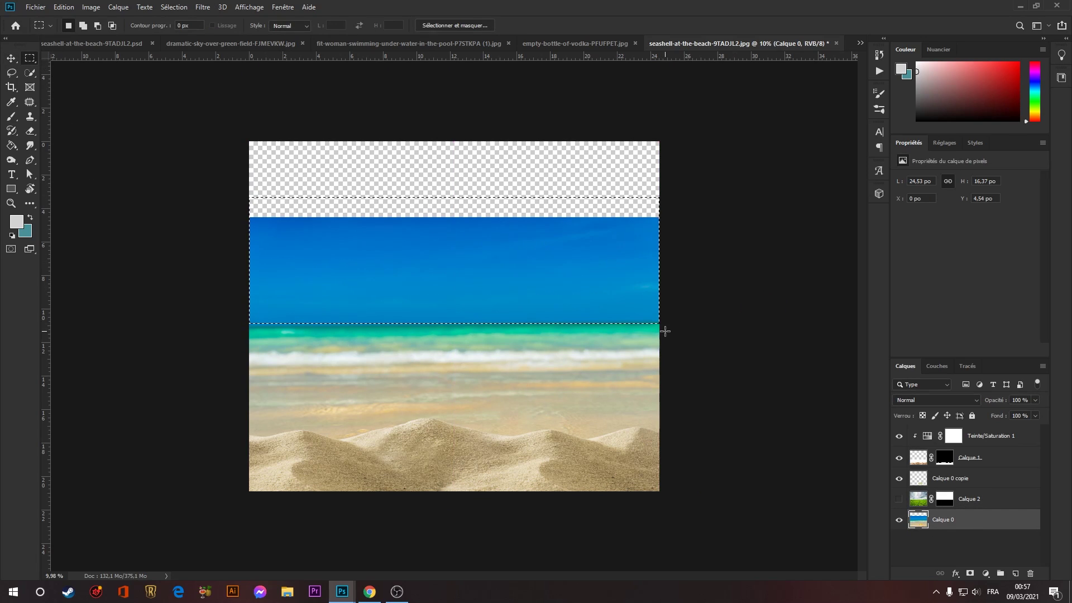
left_click(970, 574)
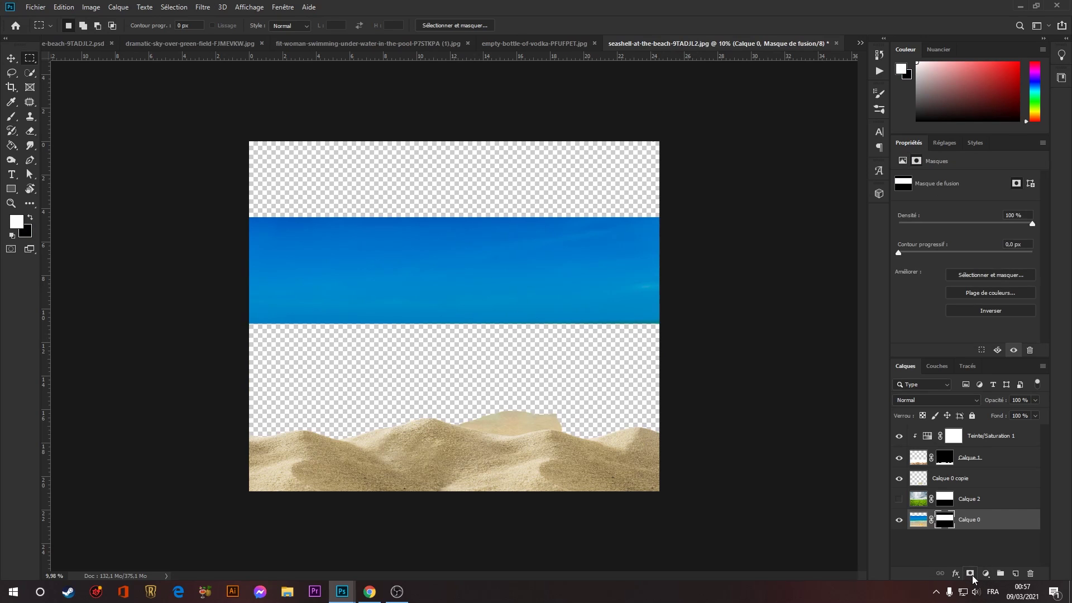
key("ctrl+z")
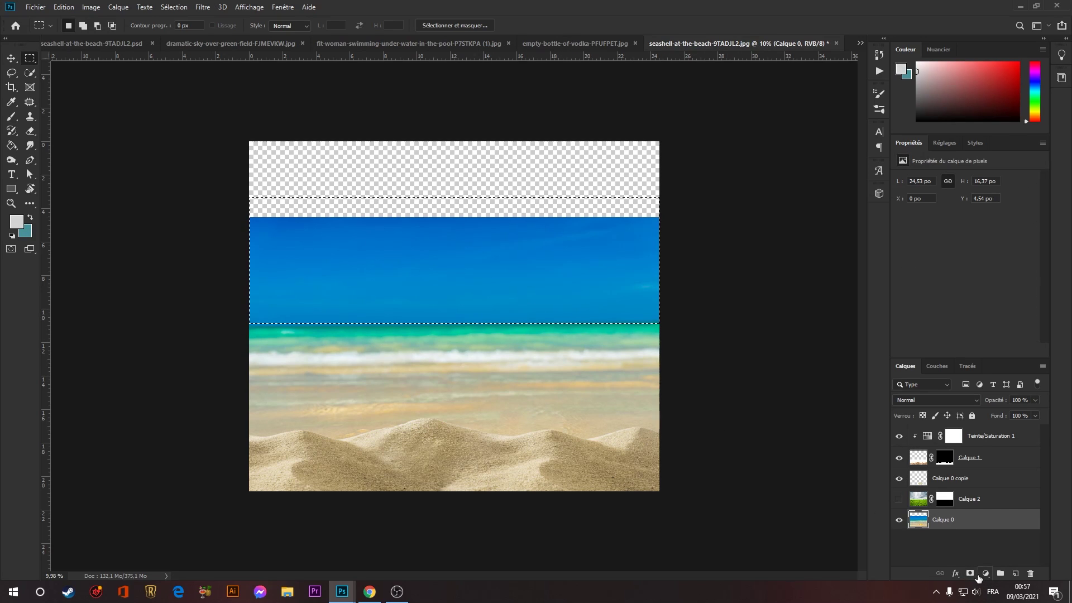
left_click(970, 574, "alt")
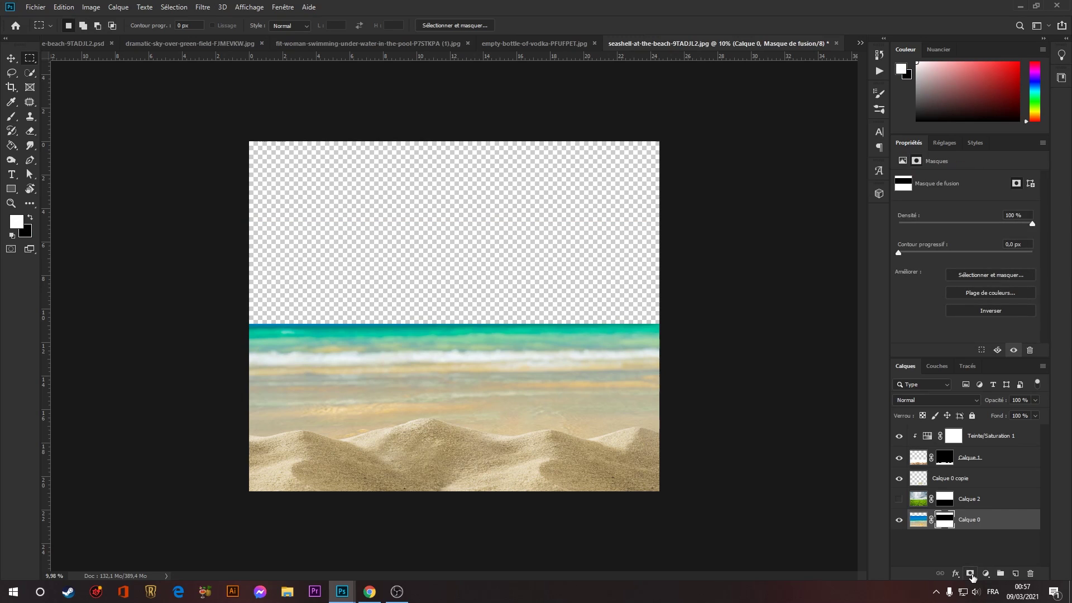
Show the dramatic sky layer, place it beneath the beach layer and shift it to meet the sea horizon.
left_click(899, 499)
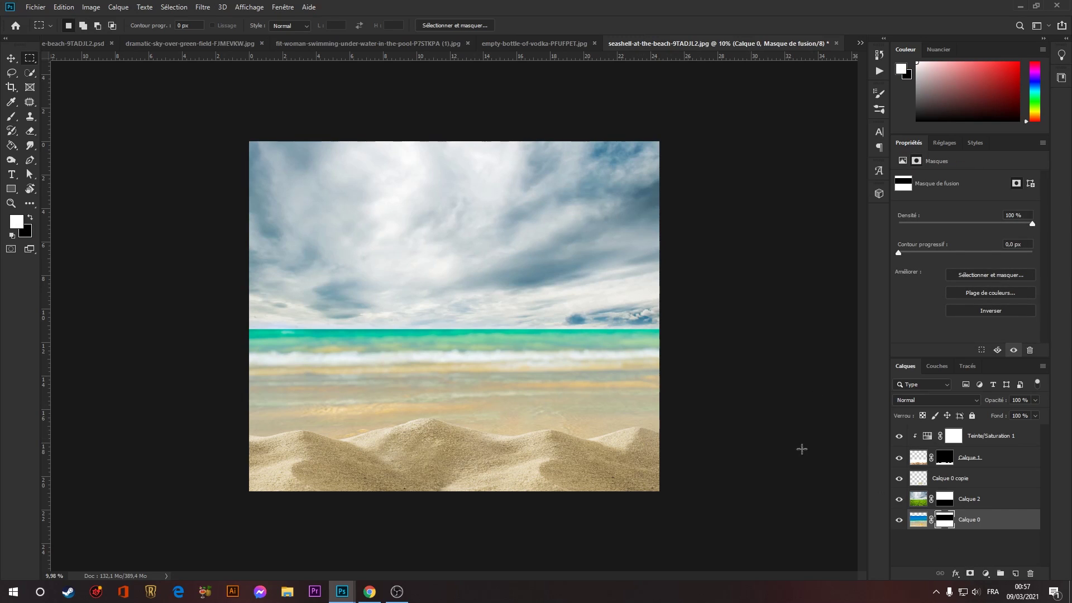
left_click_drag(978, 502, 984, 522)
key("v")
left_click_drag(519, 306, 586, 286)
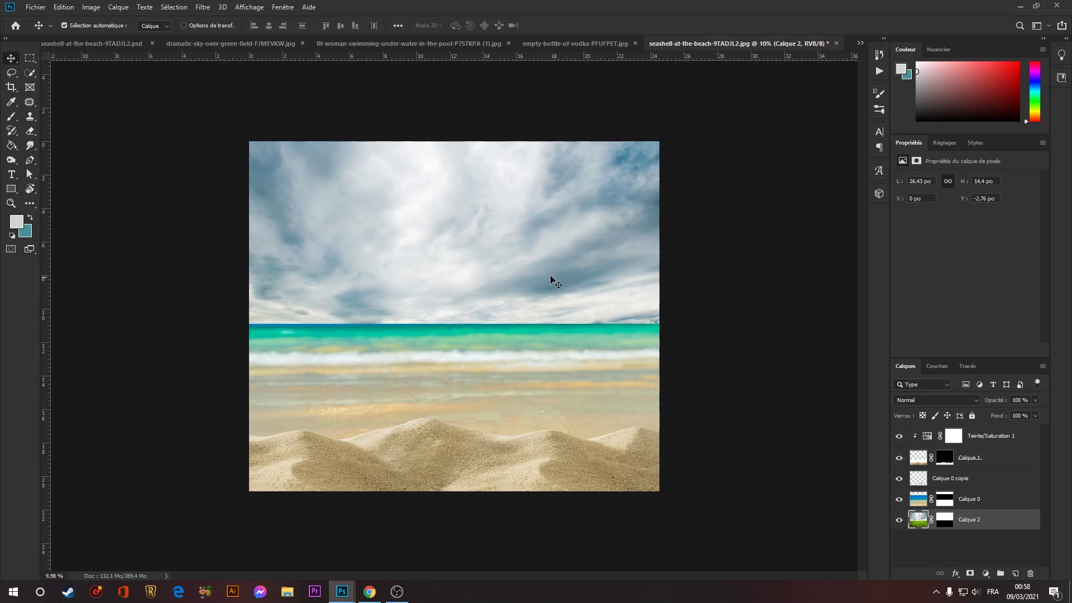
Move the sand dunes up and enlarge them to about 40.6 inches wide, leaving a strip of beach beneath them.
key("z")
left_click_drag(447, 327, 474, 308)
key("v")
left_click_drag(560, 455, 567, 423)
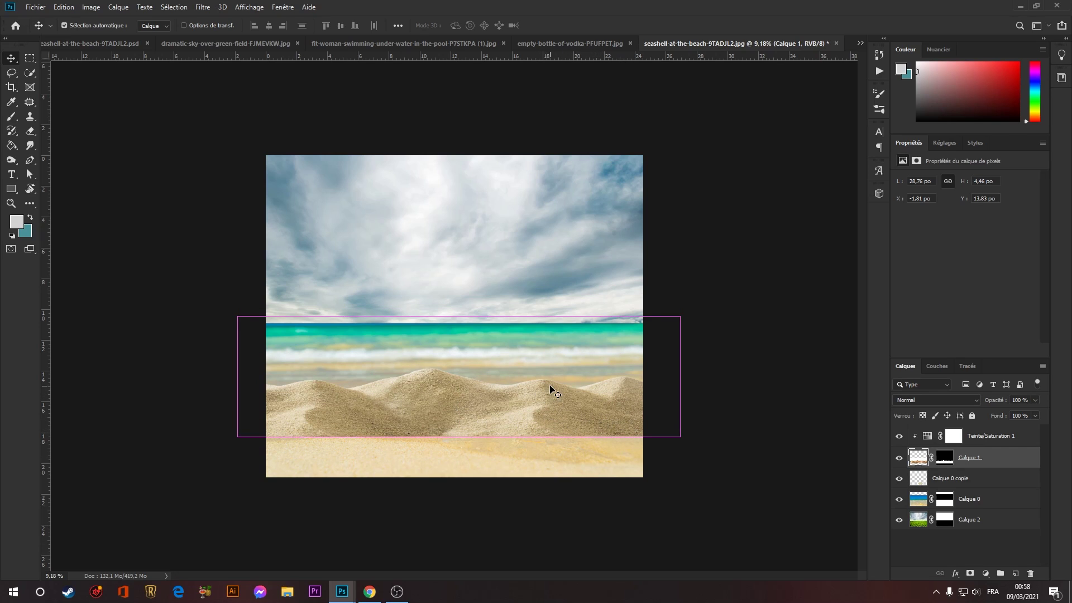
key("ctrl+t")
left_click_drag(459, 316, 461, 263)
left_click_drag(563, 403, 553, 427)
key("Return")
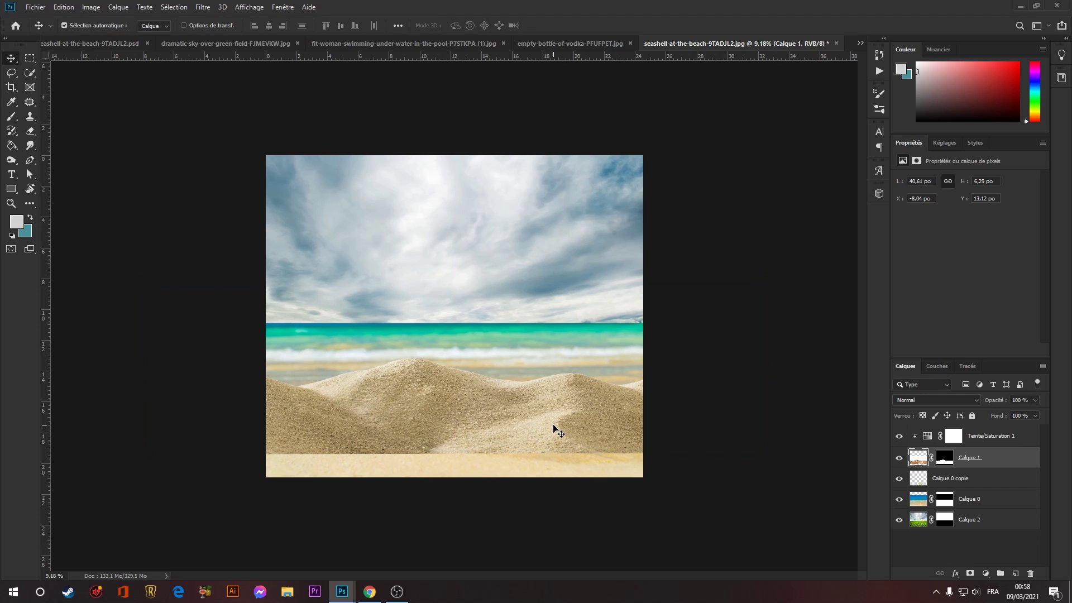
Target the dune layer's mask and set up a soft black brush with 0% hardness and 20% opacity.
key("c")
key("v")
left_click(469, 286)
left_click(535, 415)
left_click(945, 458)
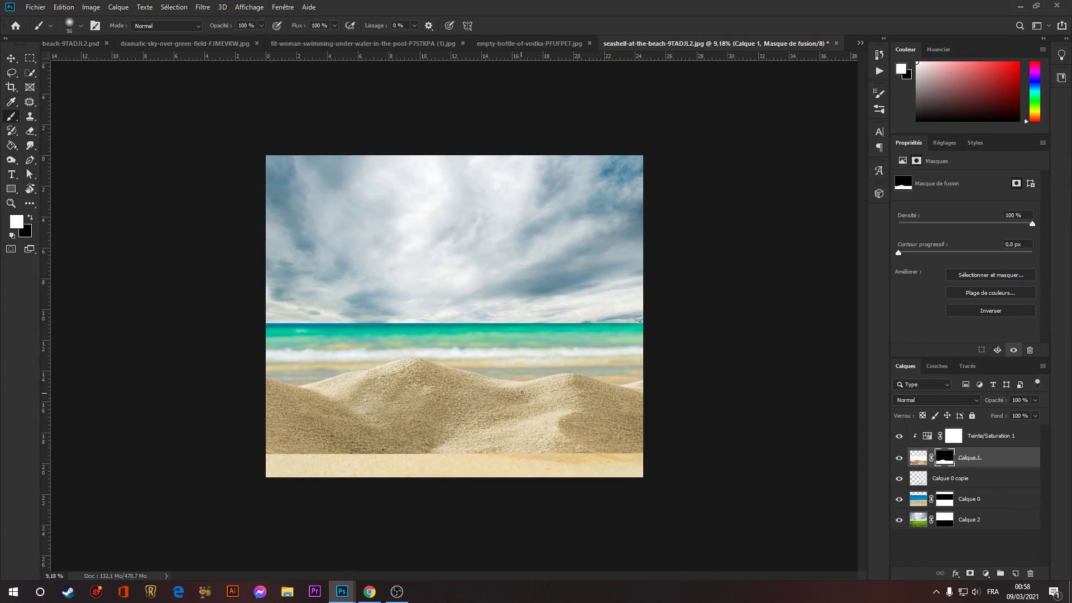
right_click(535, 374)
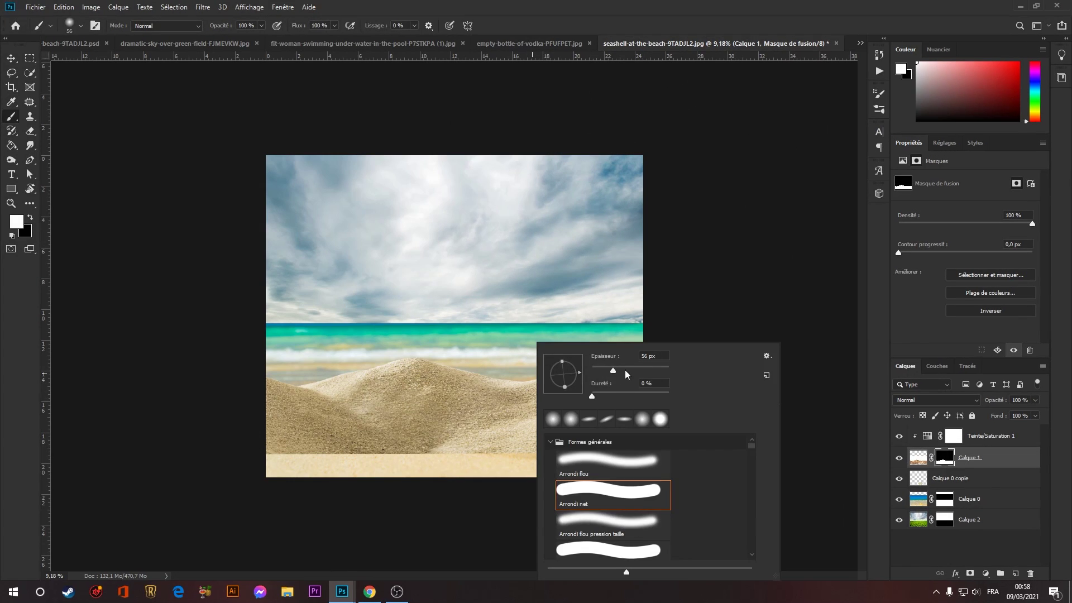
left_click(30, 218)
right_click(535, 398)
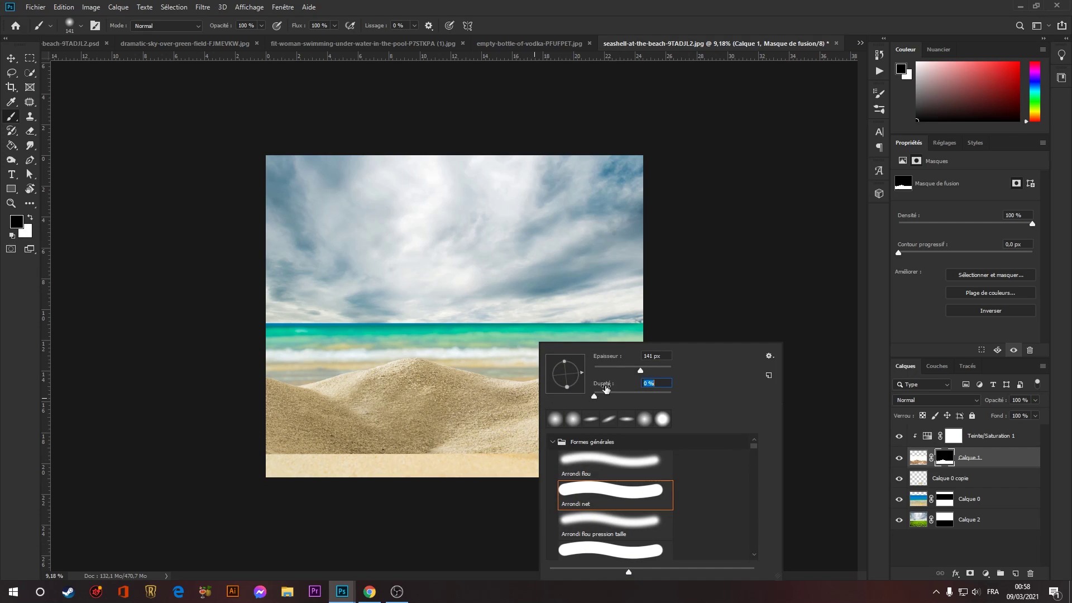
left_click(230, 25)
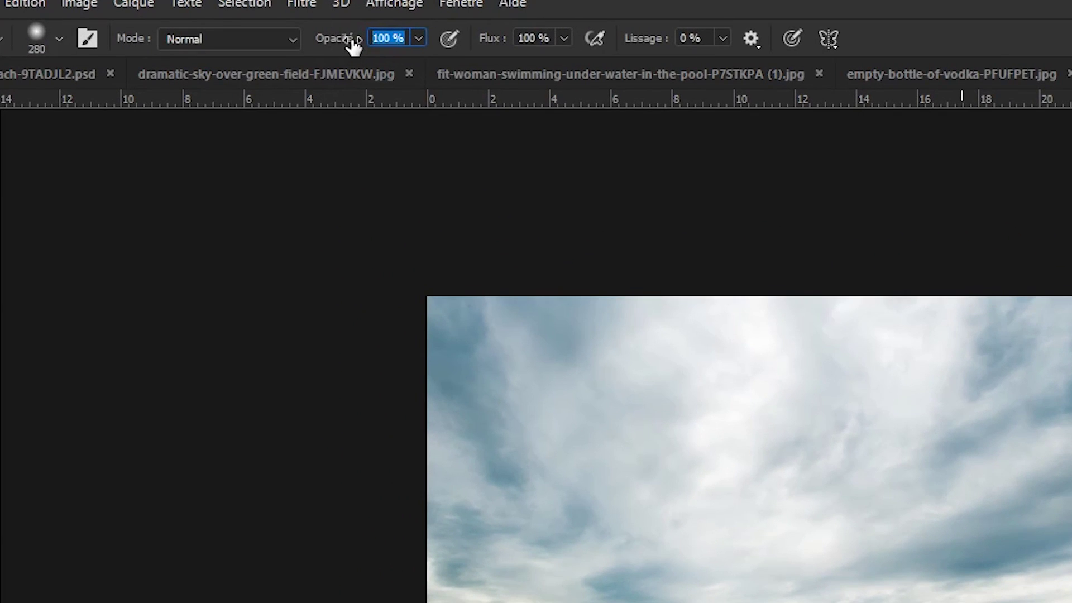
type("2")
type("0")
key("Return")
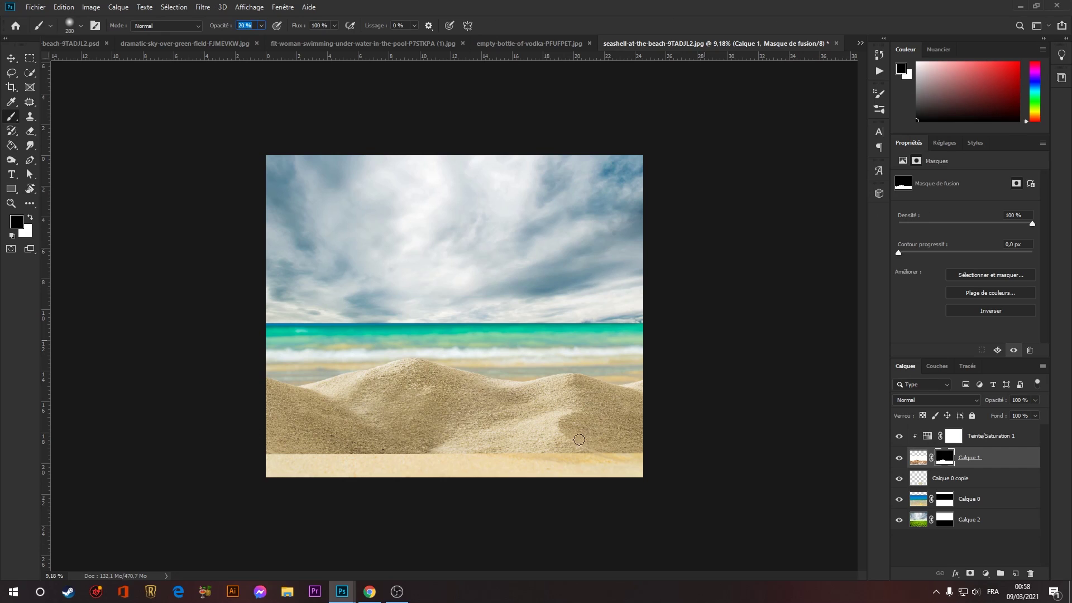
Paint on the dune mask with a soft 330 px brush, alternating black and white, to blend the dunes' lower edge into the beach.
right_click(570, 444)
left_click_drag(695, 373, 698, 372)
right_click(584, 429)
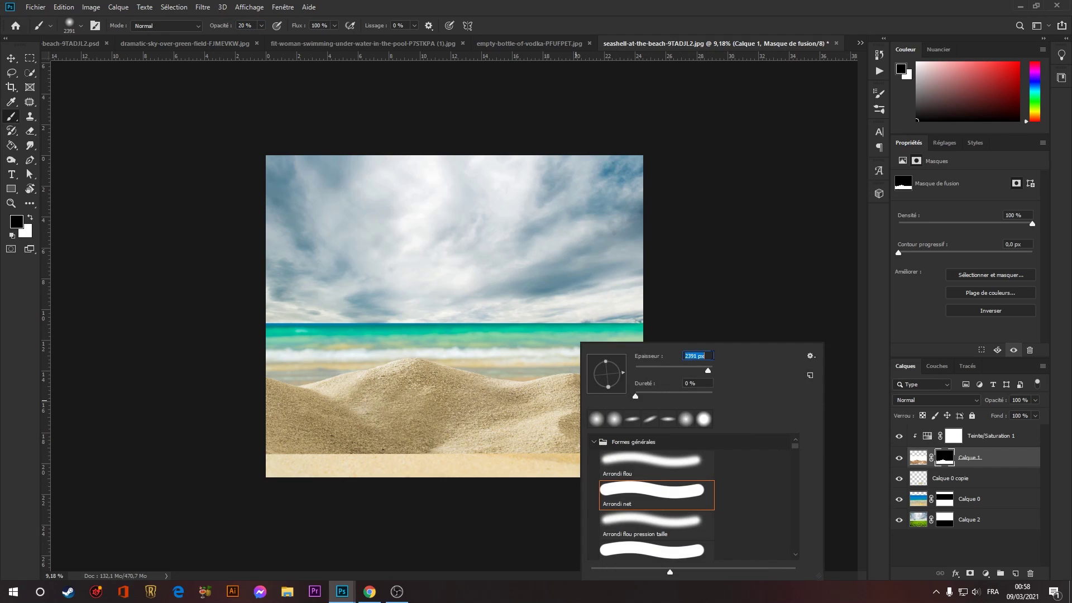
key("Return")
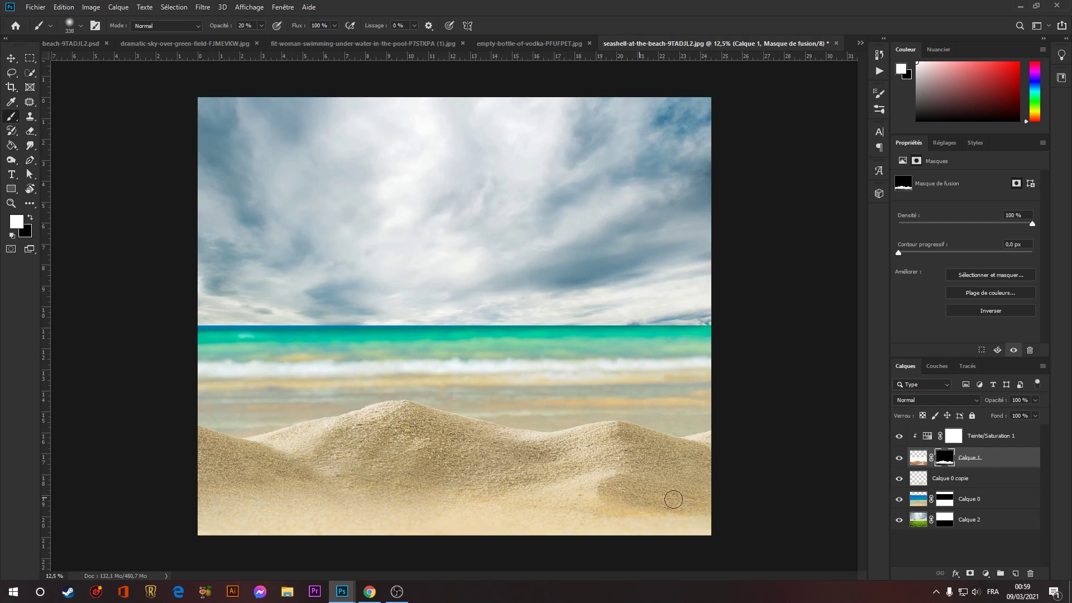
key("x")
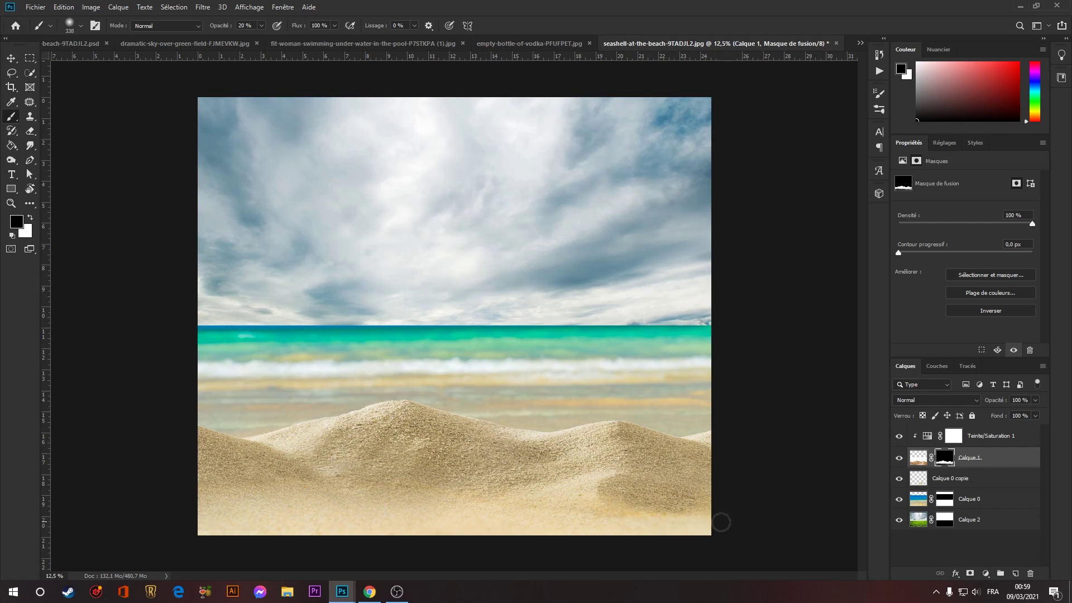
key("x")
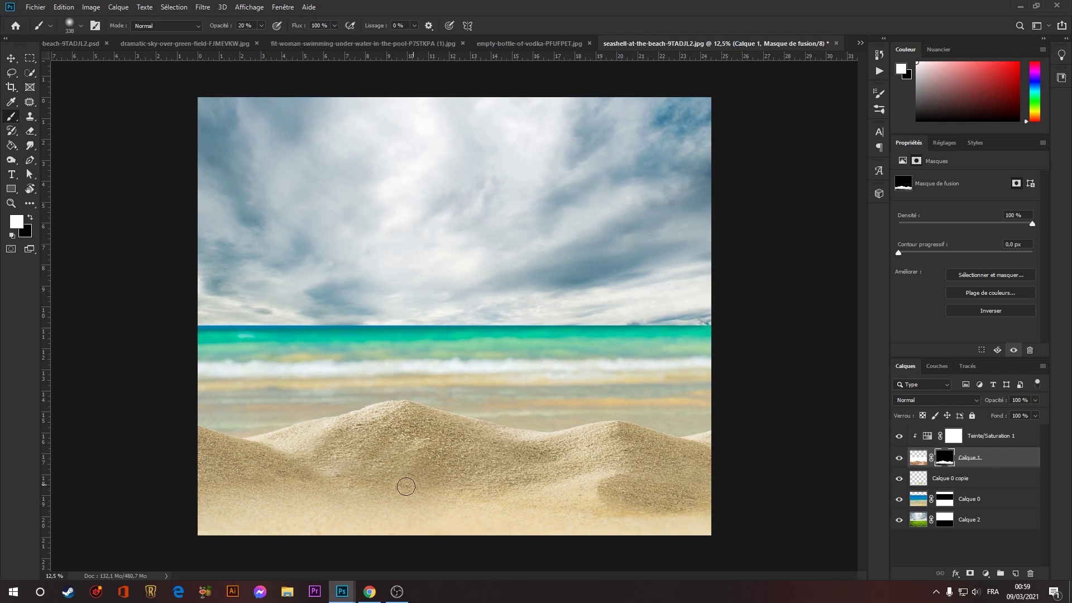
key("x")
key("x")
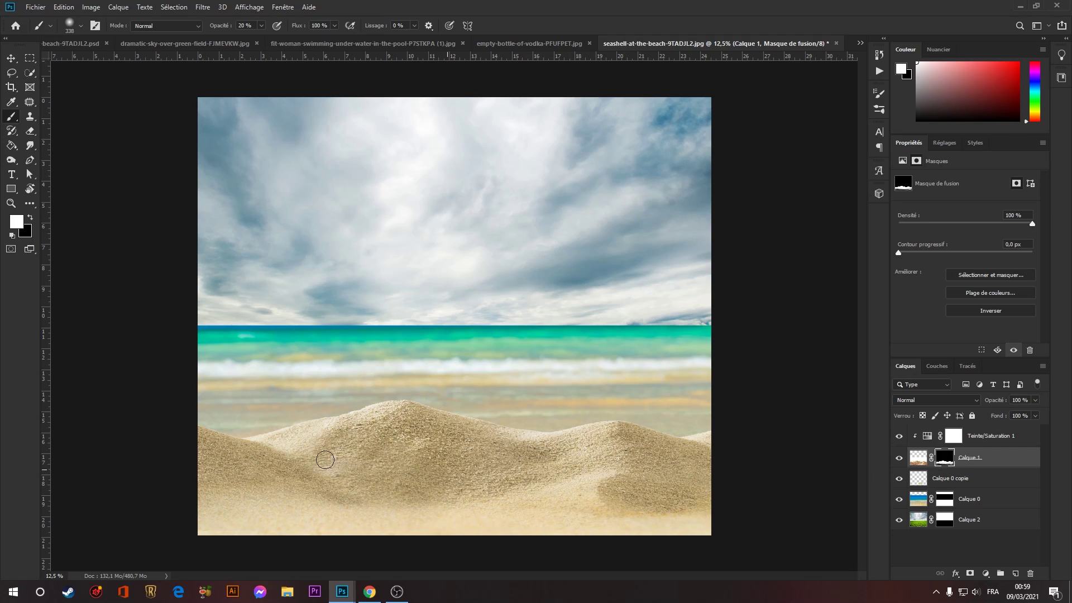
key("z")
mouse_move(509, 451)
left_mouse_down()
mouse_move(439, 450)
mouse_move(493, 451)
left_mouse_up()
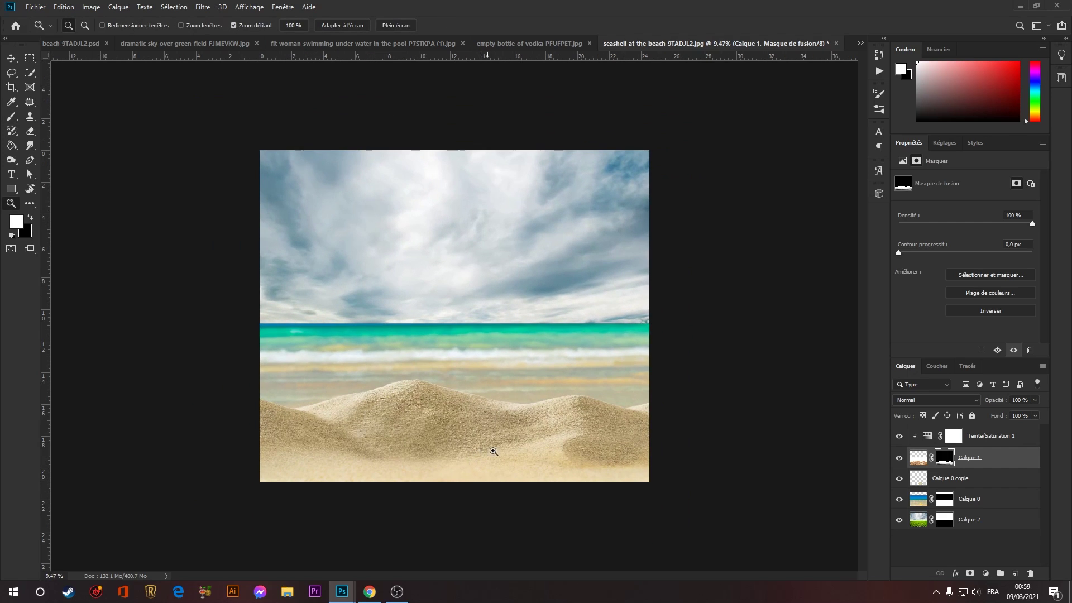
left_click_drag(460, 364, 458, 390)
left_click_drag(454, 308, 471, 275)
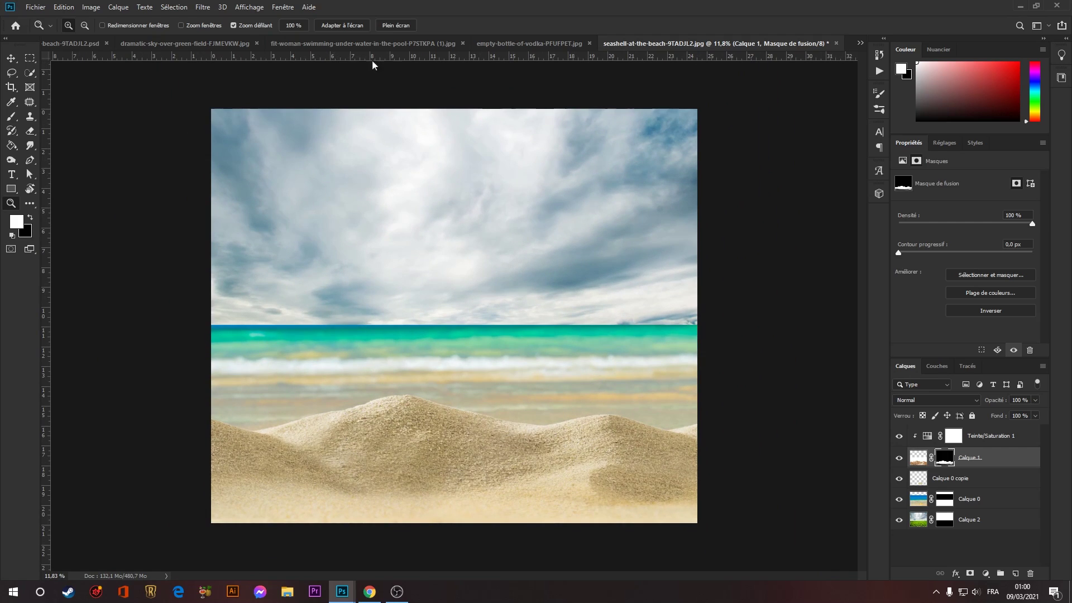
Switch to the empty bottle image and convert its locked background into a normal layer.
left_click(519, 43)
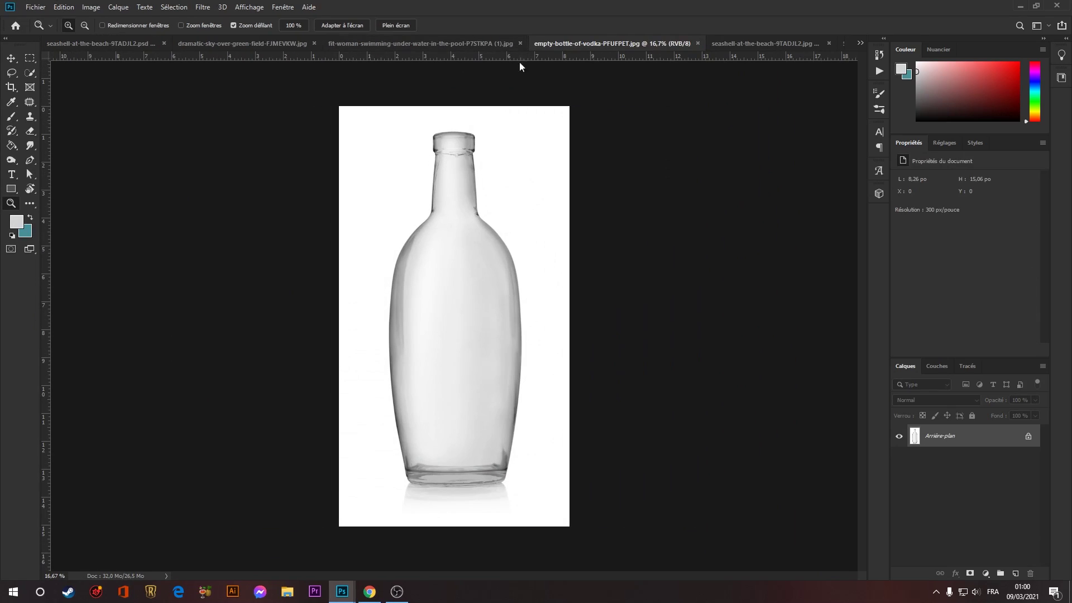
left_click(12, 60)
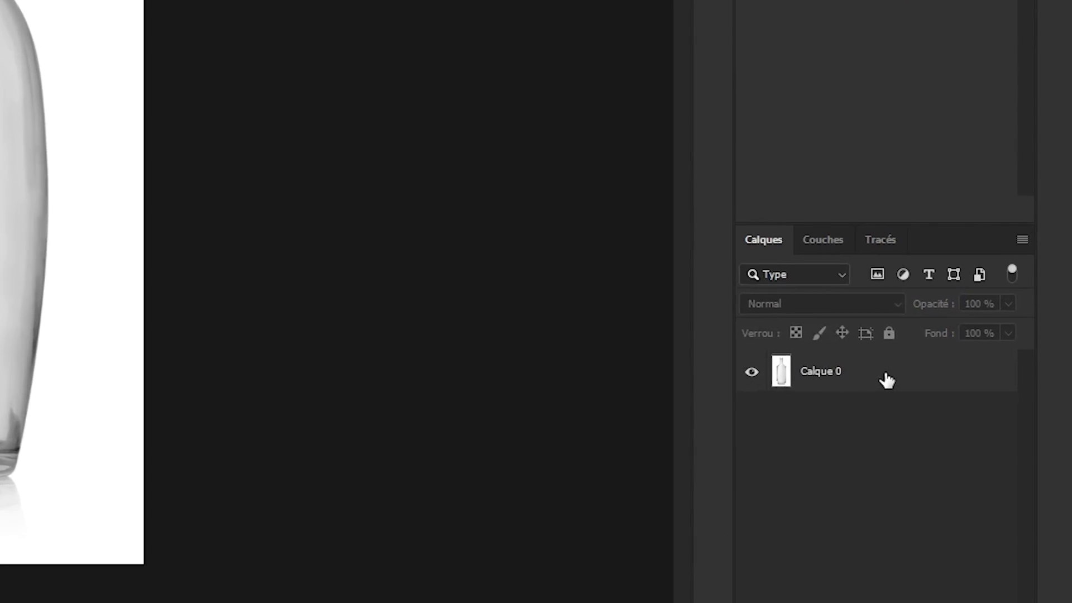
left_click(970, 438)
Make the bottle layer's light tones transparent by splitting its own blend range highlights to 208 / 255 in the blending options.
double_click(863, 363)
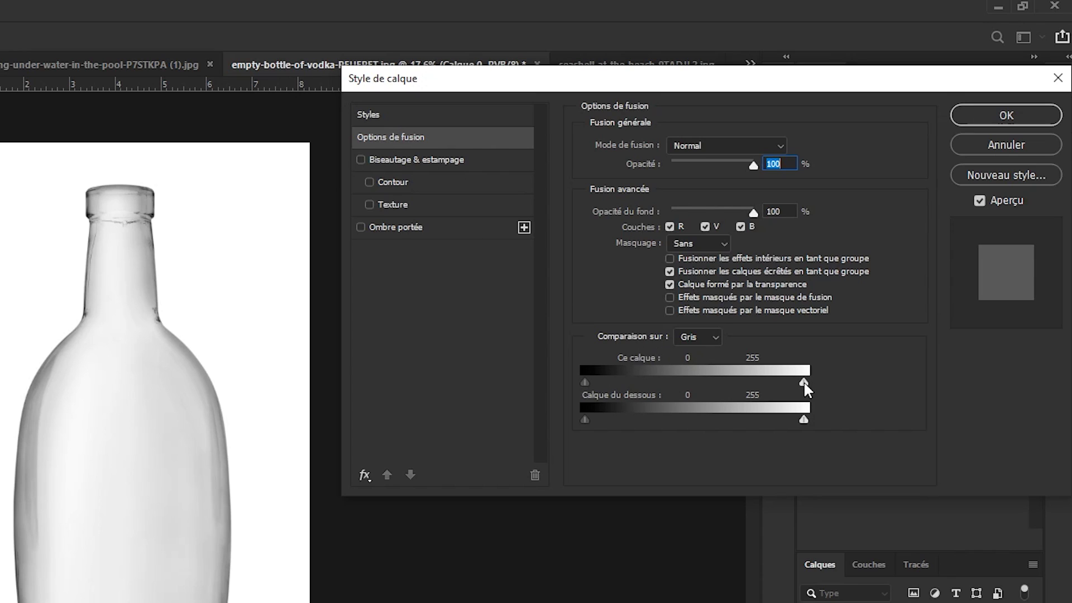
key("alt")
left_click_drag(802, 384, 799, 384)
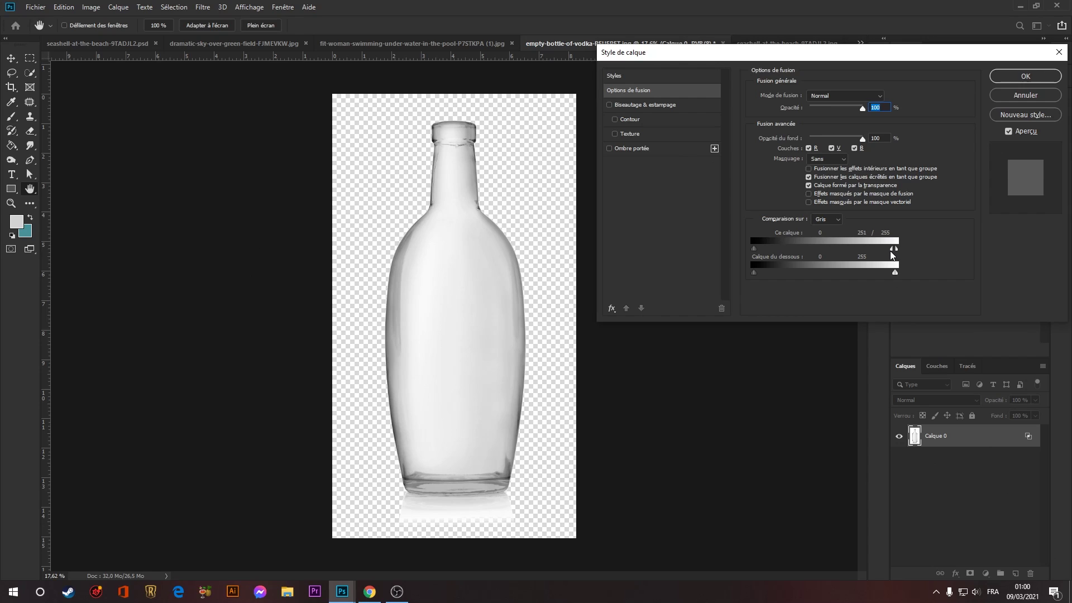
left_click_drag(892, 251, 867, 251)
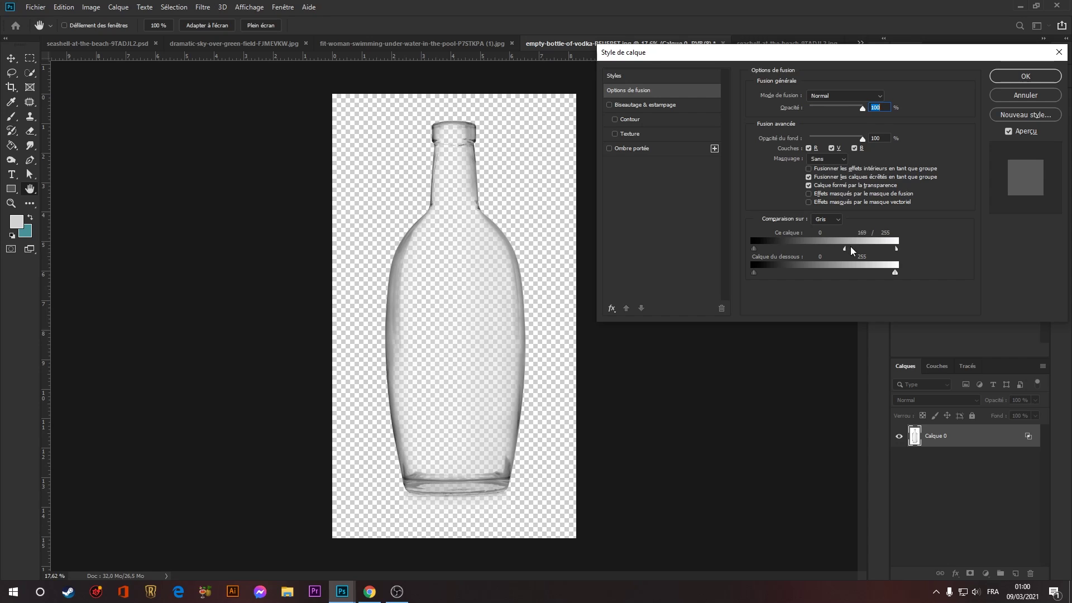
left_click_drag(851, 247, 863, 249)
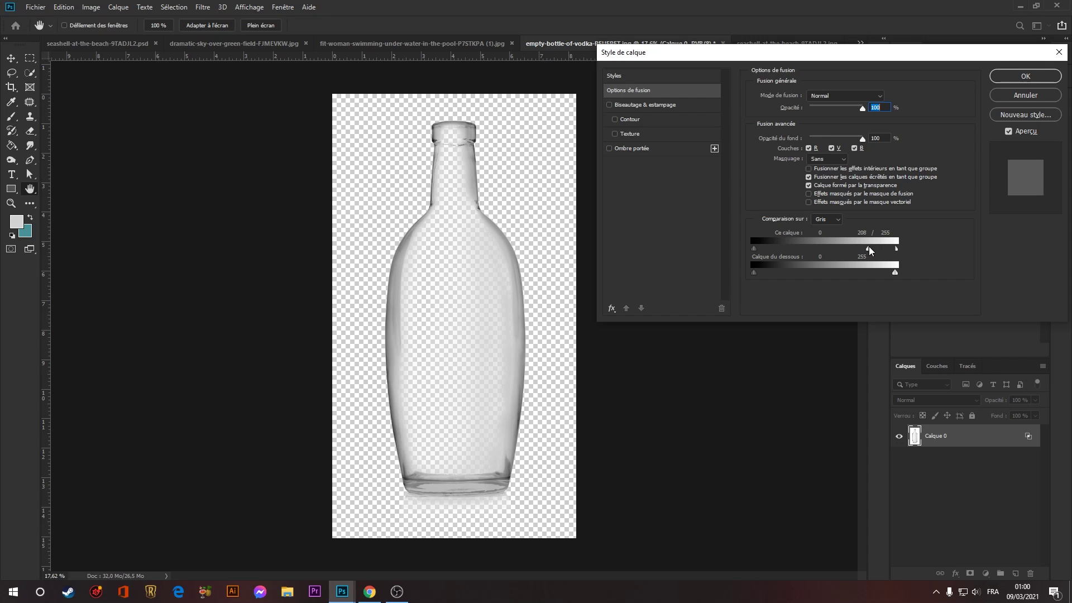
left_click(1016, 78)
Add a solid dark grey fill layer (#4c4c4c) and move it below the bottle layer.
left_click(986, 578)
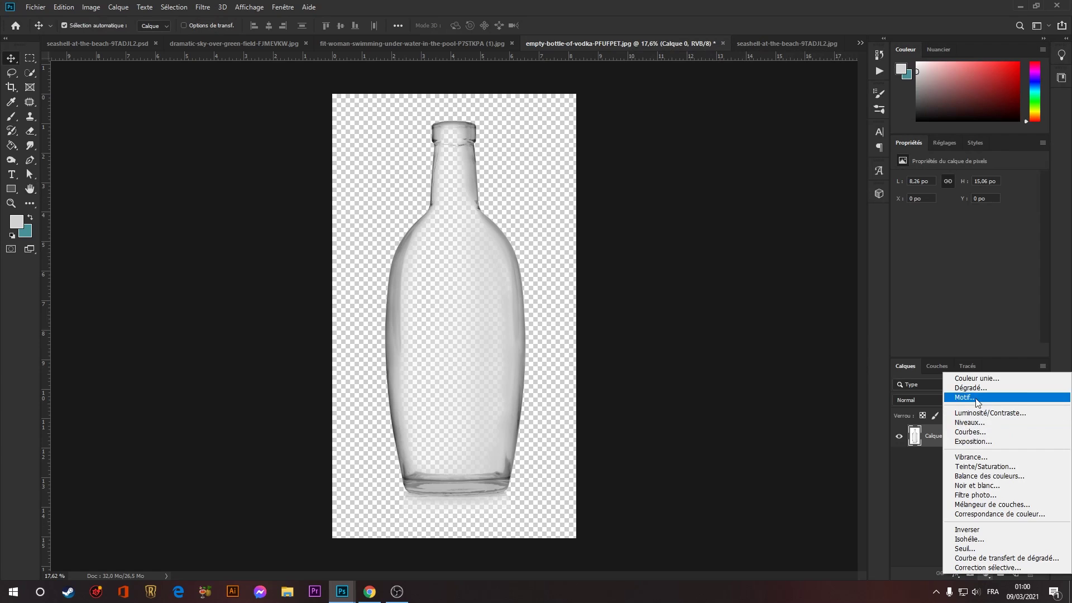
left_click(929, 373)
left_click(758, 194)
left_click_drag(685, 209, 687, 211)
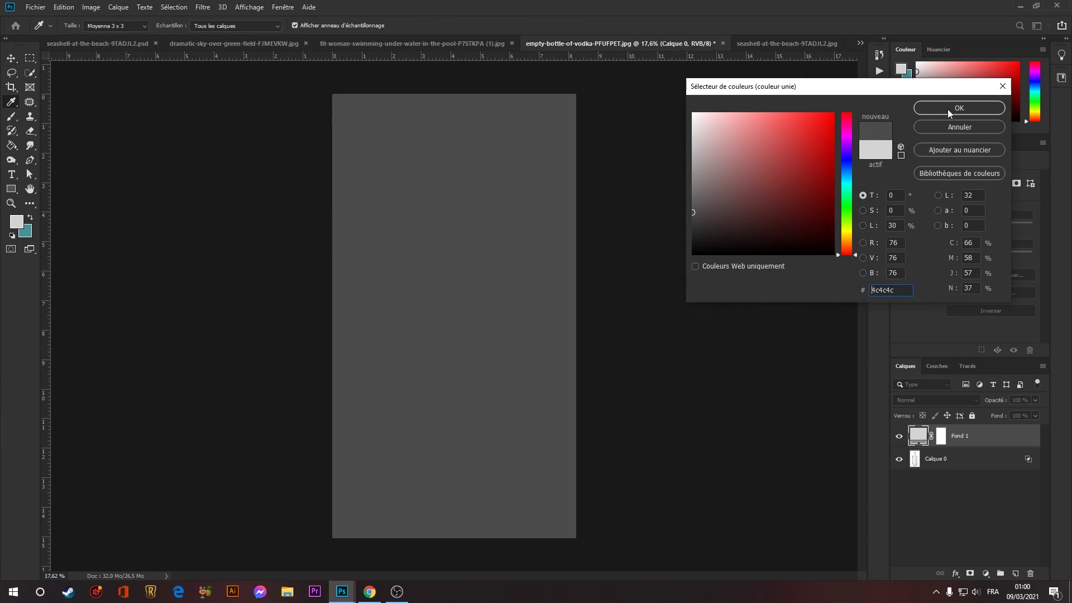
left_click(955, 108)
left_click_drag(1009, 440, 1005, 482)
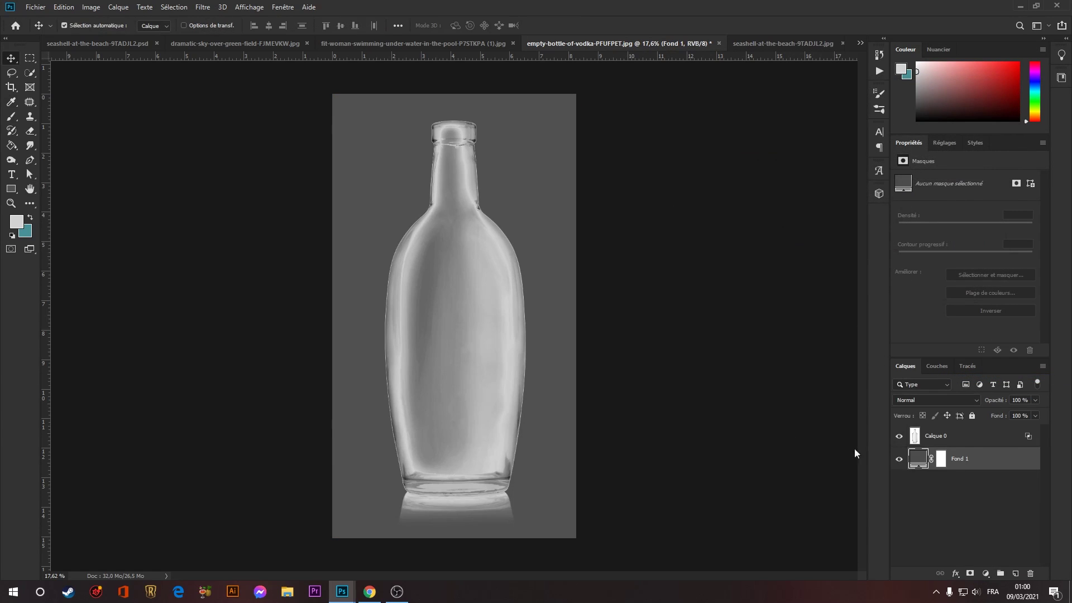
Reduce the bottle's milky highlights by setting its own blend range highlights to 161 / 247 in the blending options.
key("z")
left_click_drag(443, 485, 489, 498)
left_click_drag(463, 428, 486, 358)
scroll(485, 358, "down", 4)
scroll(521, 203, "up", 6)
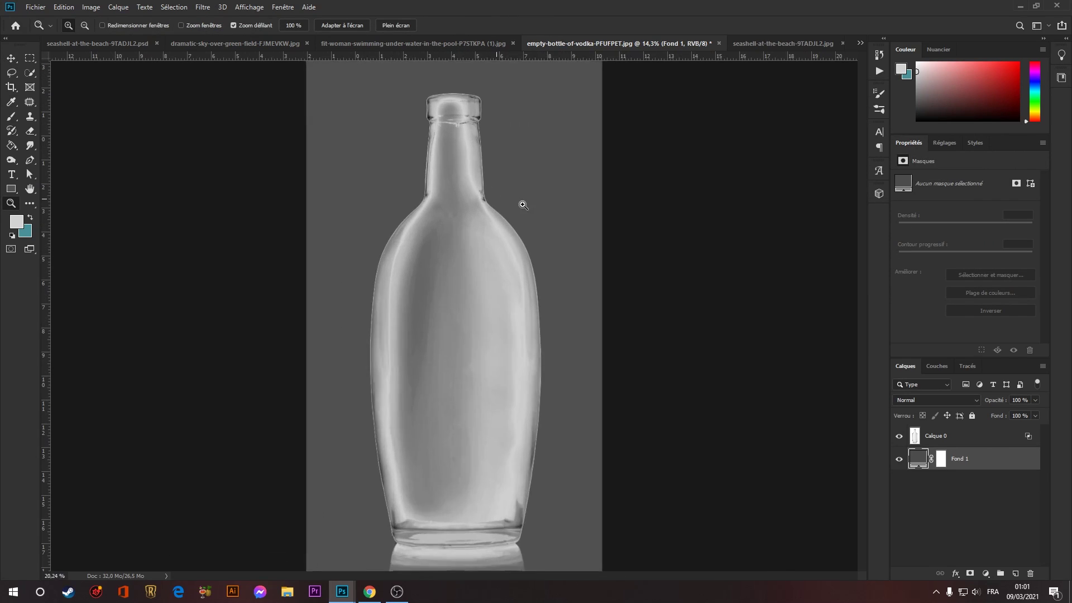
scroll(505, 326, "down", 1)
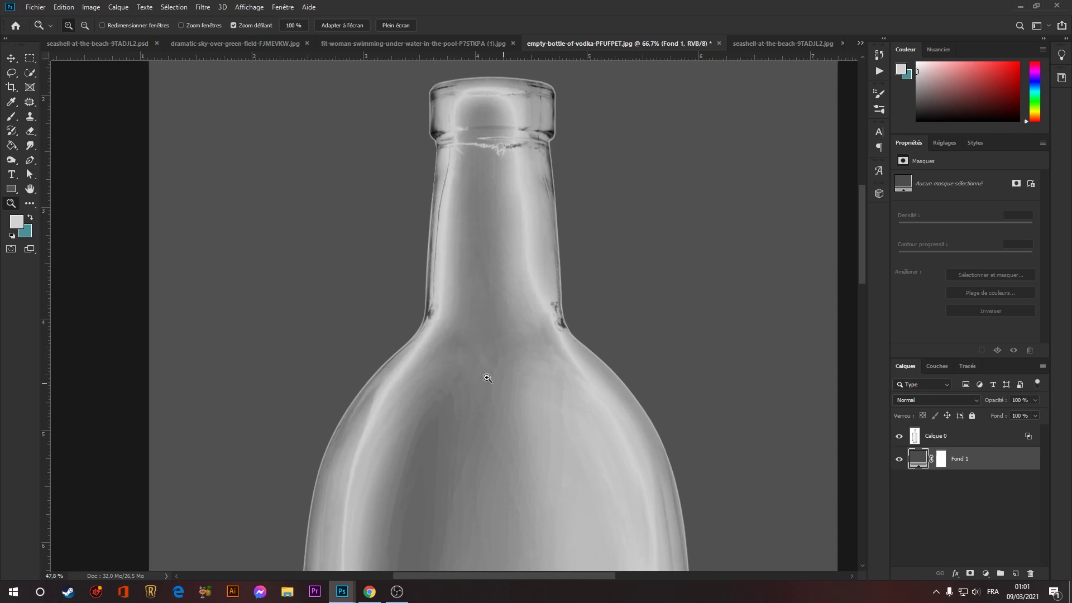
double_click(983, 436)
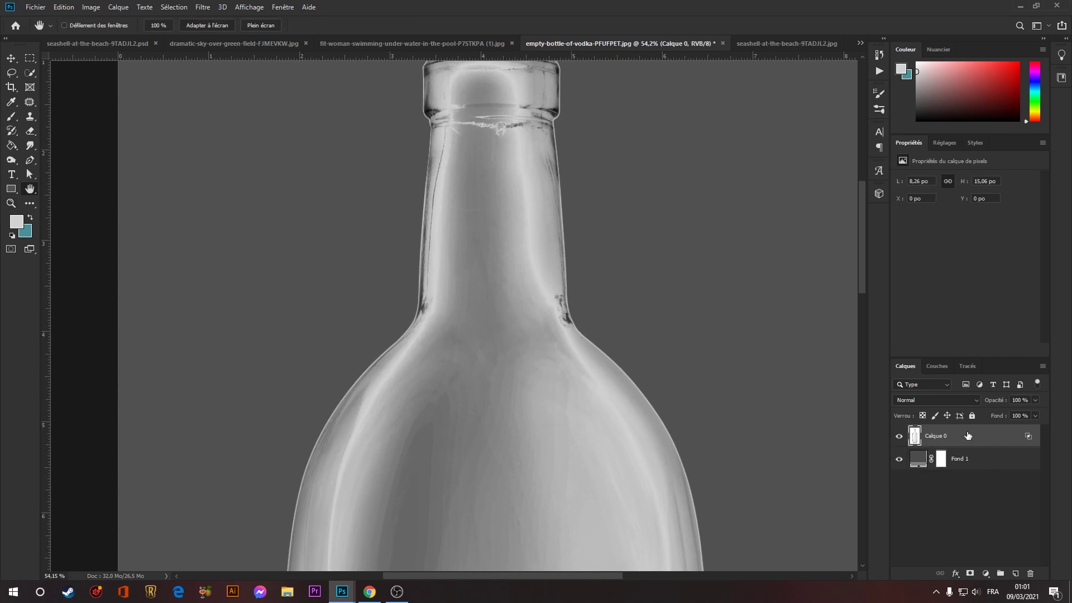
left_click_drag(896, 251, 843, 246)
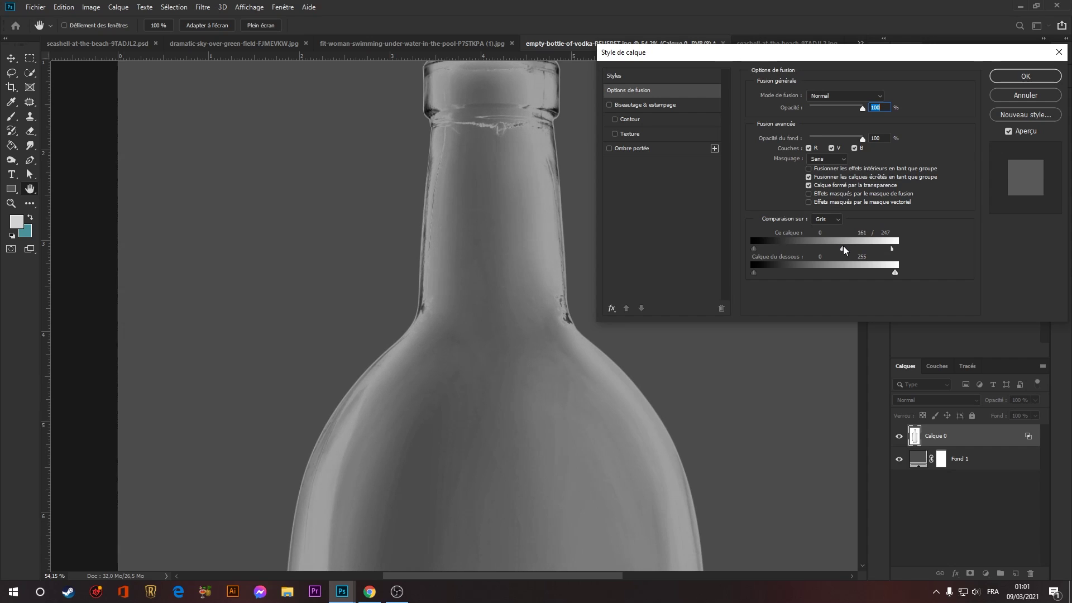
left_click(1025, 75)
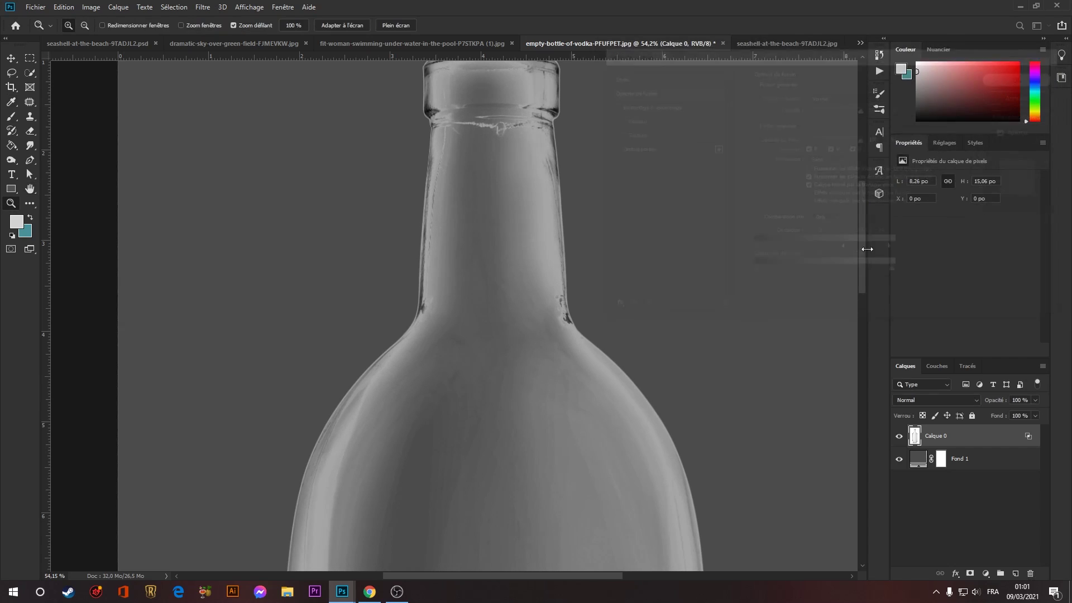
Add a mask to the bottle layer and paint out the reflection beneath the base with a 27 px black brush at 100% opacity.
left_click_drag(863, 263, 870, 441)
left_click(965, 575)
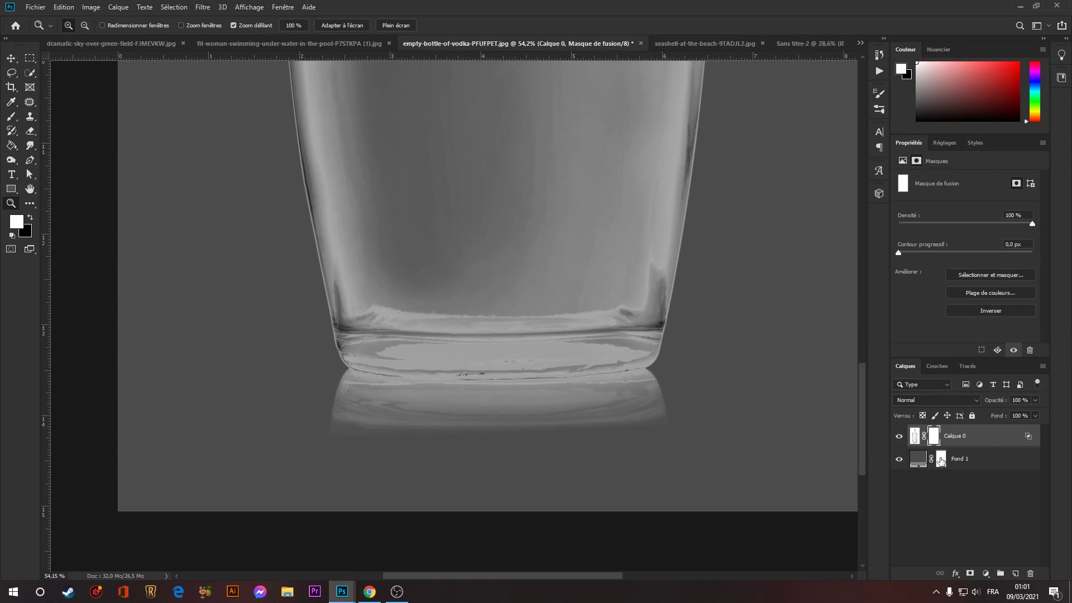
left_click(11, 118)
key("x")
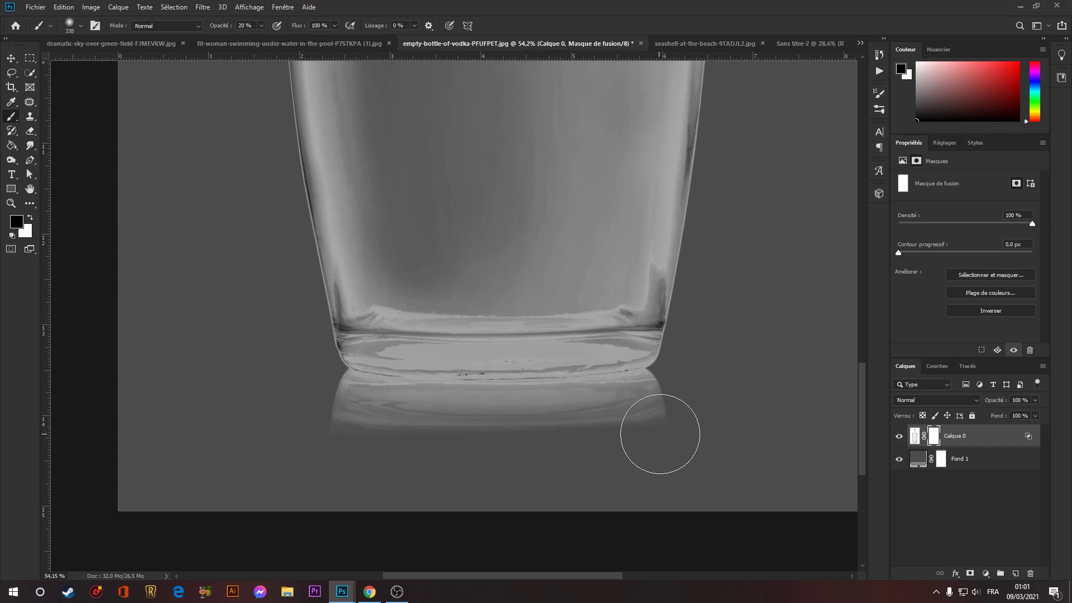
right_click(683, 428)
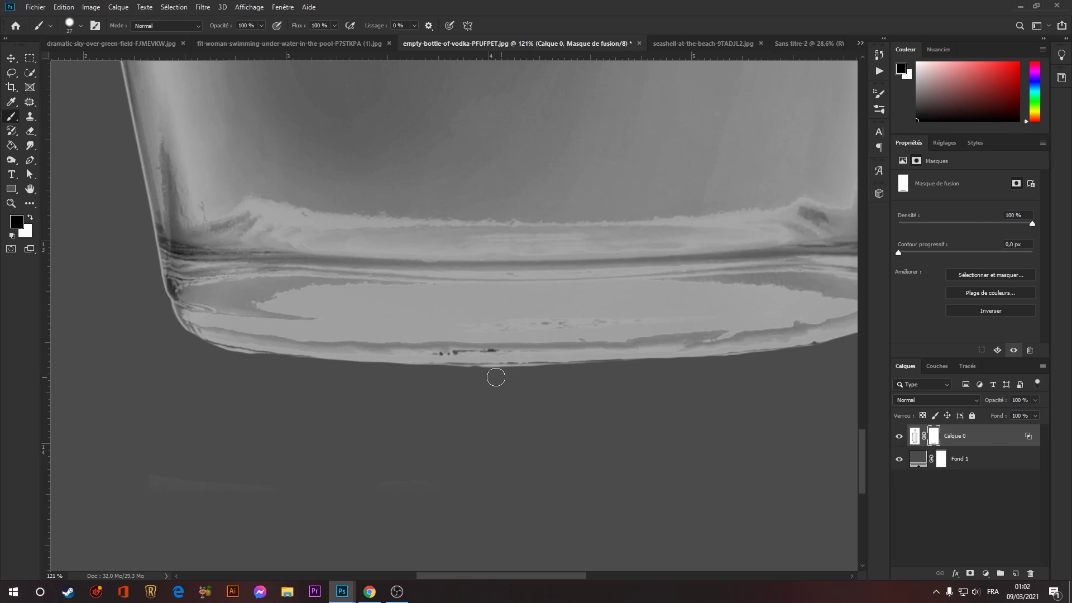
key("z")
left_click_drag(538, 373, 395, 346)
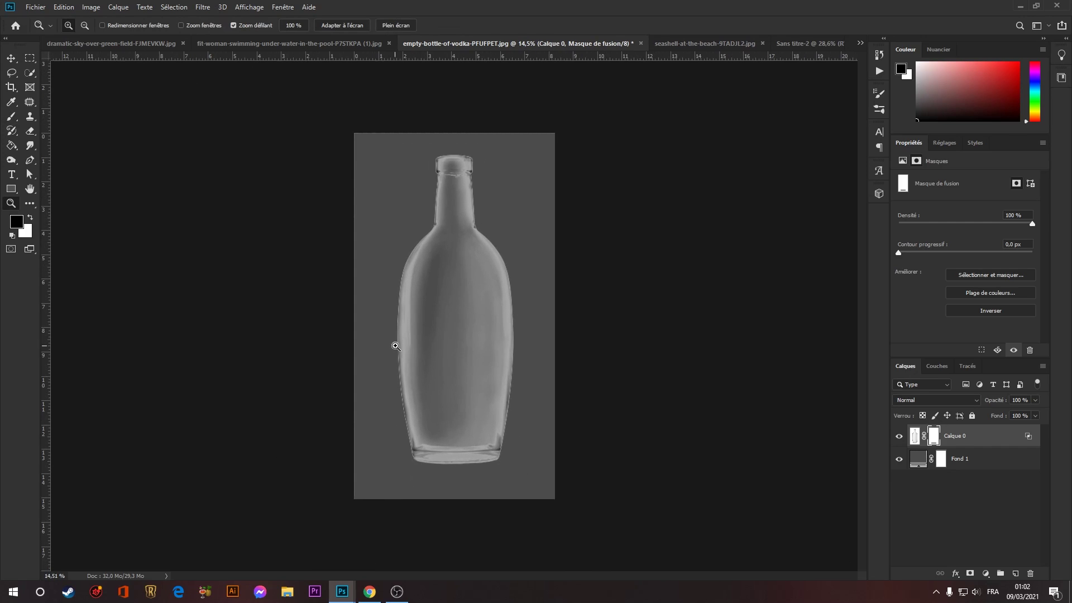
Bring the masked bottle into the beach composition and lay it on its side, enlarged and rotated by about 70°.
left_click(11, 58)
mouse_move(515, 317)
left_mouse_down()
mouse_move(726, 210)
mouse_move(685, 37)
mouse_move(497, 432)
mouse_move(527, 398)
mouse_move(511, 324)
left_mouse_up()
key("ctrl+t")
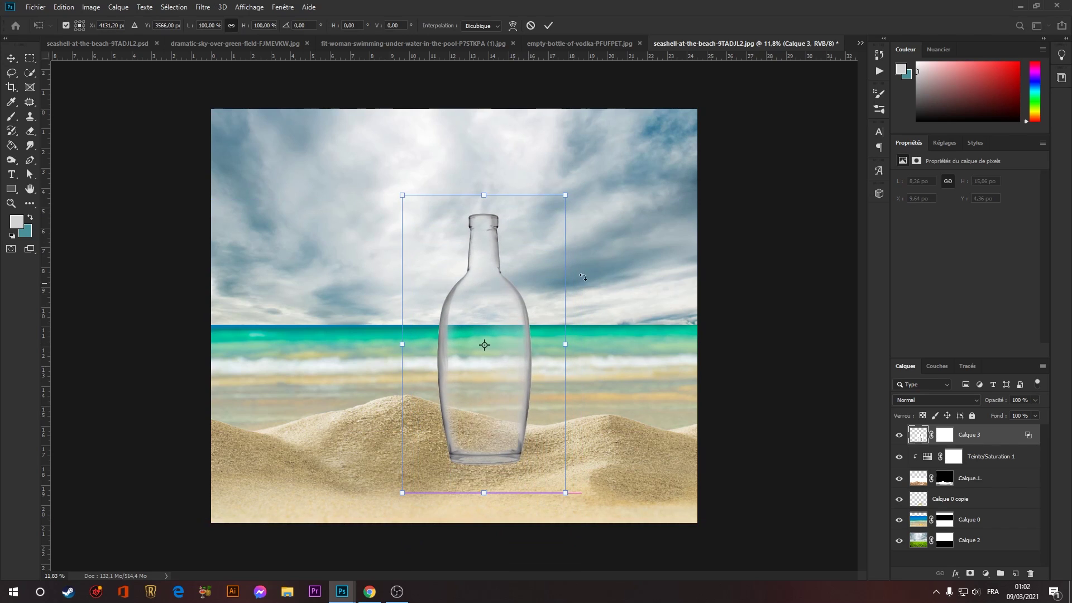
left_click_drag(586, 192, 766, 293)
left_click_drag(598, 368, 532, 379)
left_click_drag(685, 266, 698, 232)
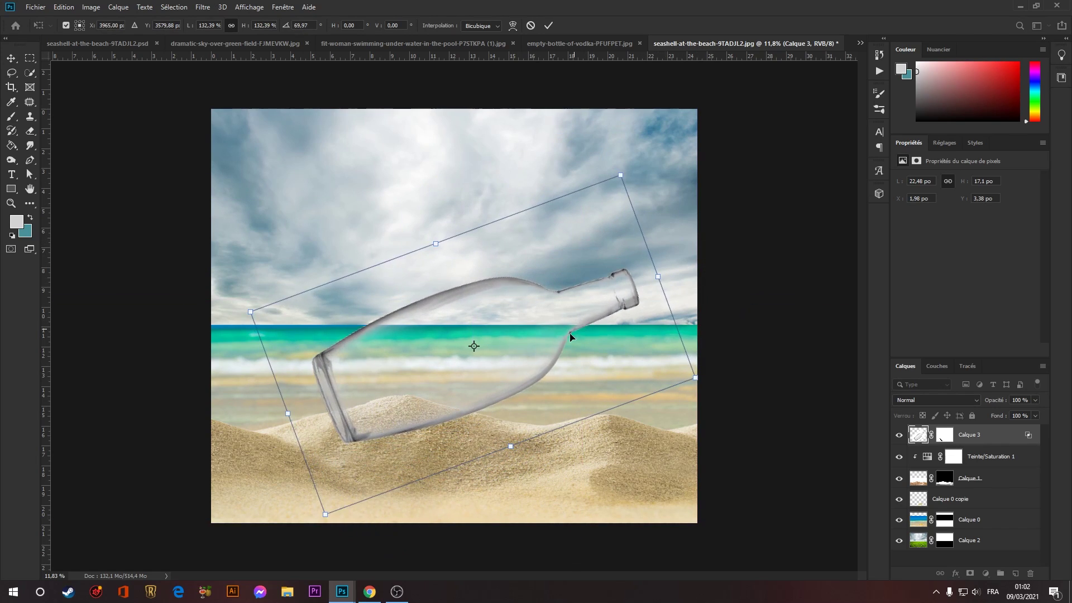
Shrink the bottle to about 105%, tilt its neck further upward and place it over the dunes.
left_click_drag(570, 335, 596, 372)
left_click_drag(678, 317, 575, 396)
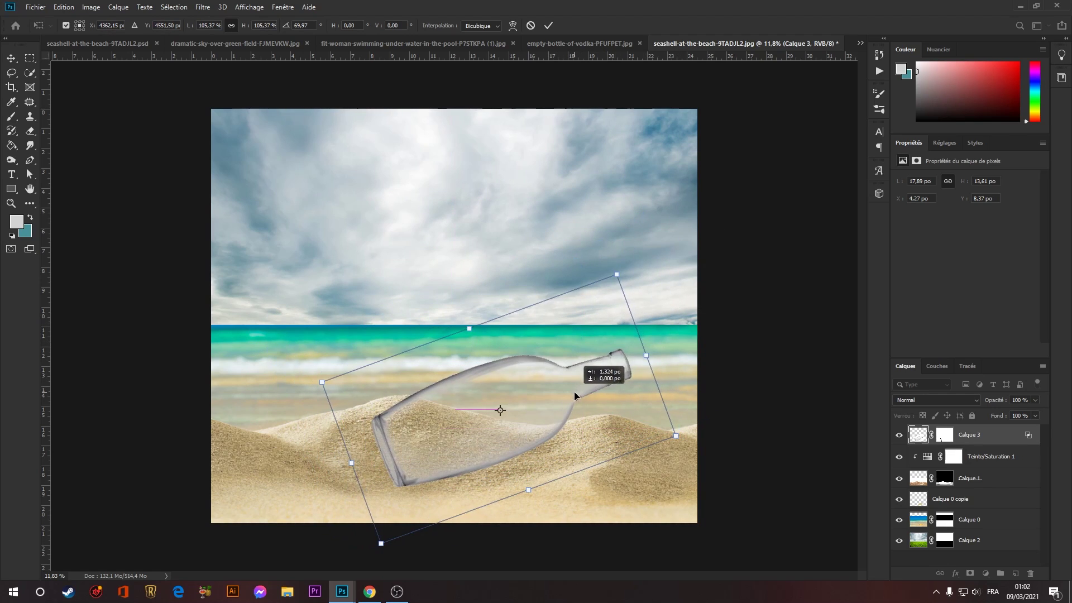
left_click_drag(672, 344, 661, 322)
left_click_drag(540, 403, 556, 371)
key("Return")
Target the bottle layer's mask and set up a black brush of about 396 px with 30% hardness.
scroll(441, 474, "up", 2)
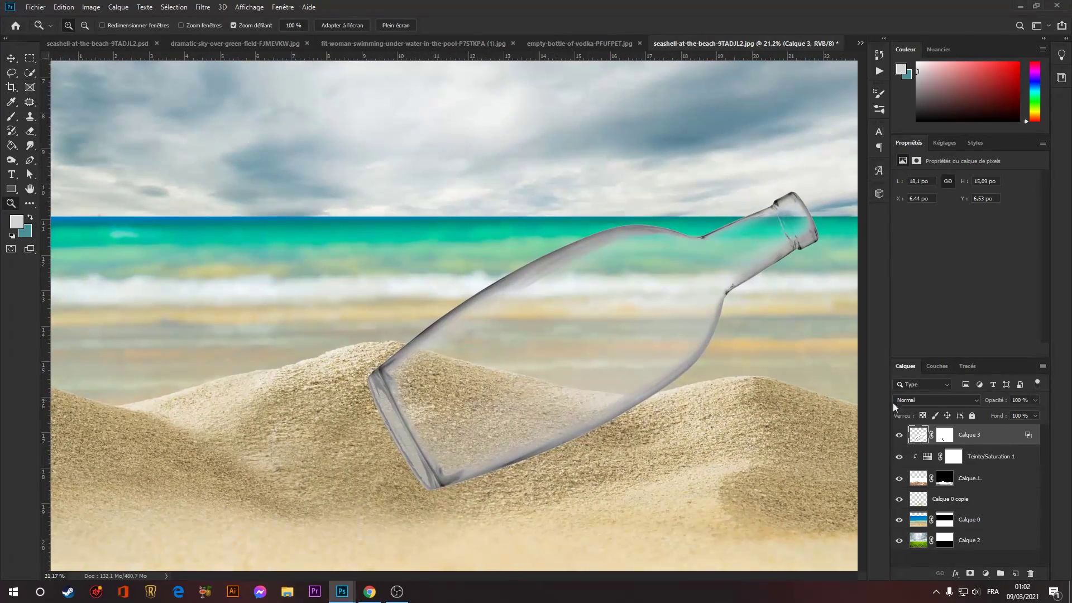
left_click(947, 438)
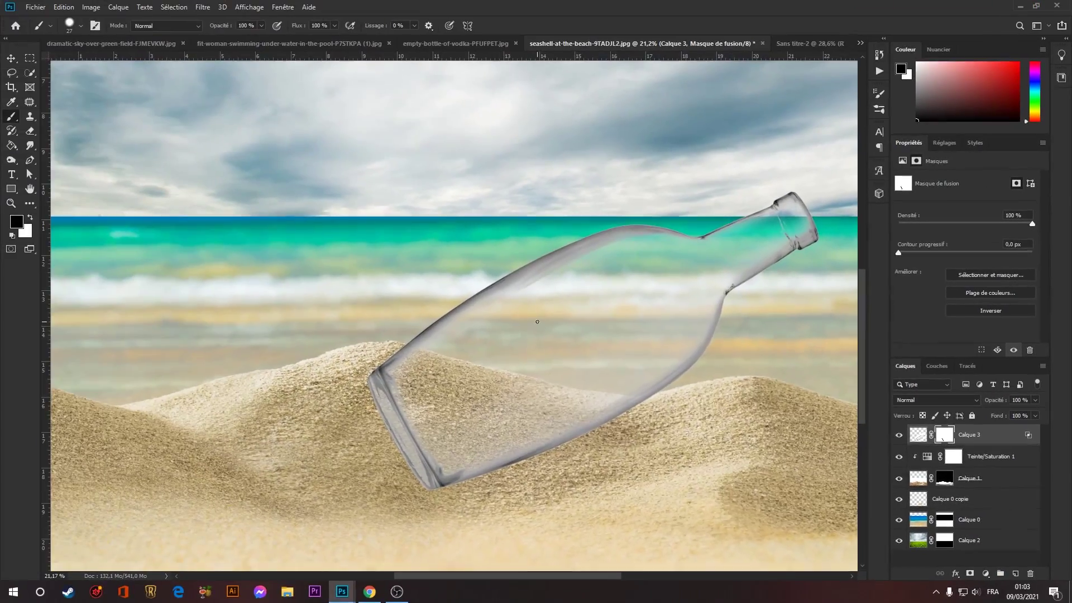
right_click(538, 322)
left_click(620, 350)
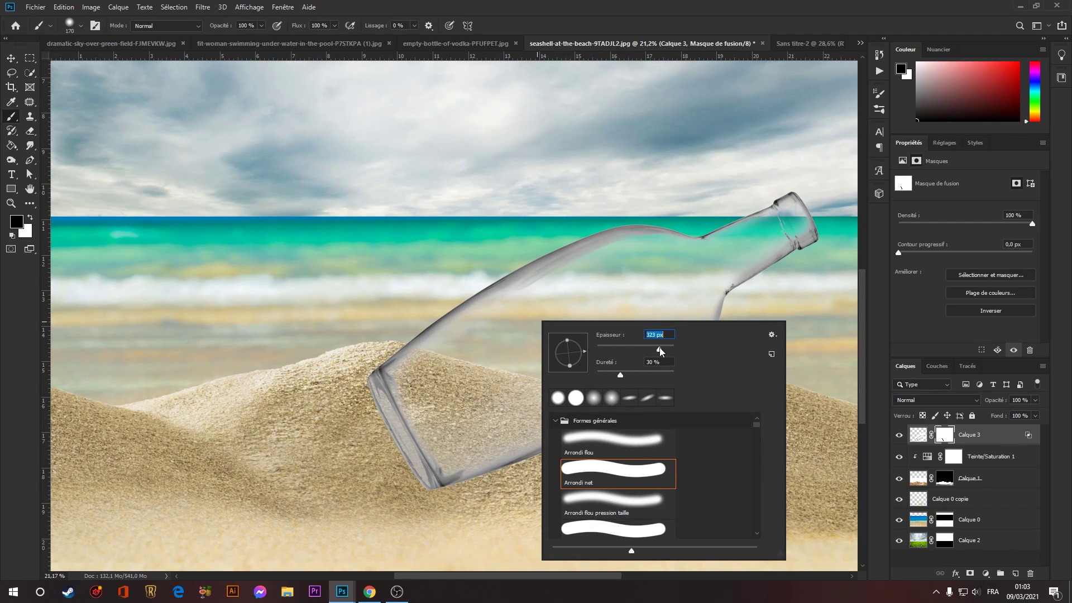
key("Return")
right_click(682, 286)
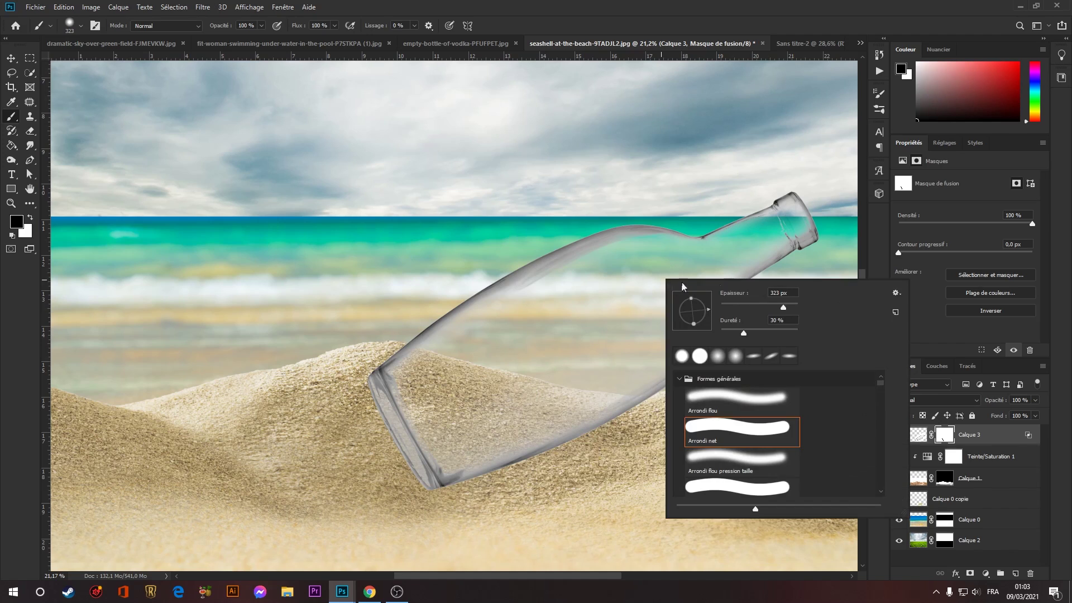
left_click_drag(783, 307, 787, 307)
key("Return")
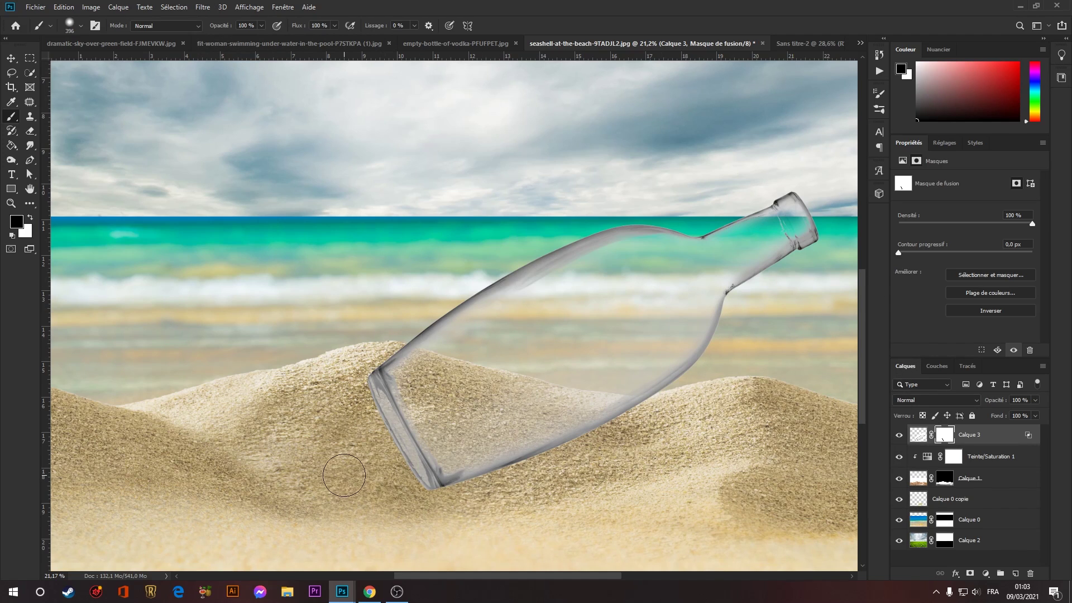
Paint black on the mask along the bottle's underside to bury its lower part in the sand.
mouse_move(344, 475)
left_mouse_down()
mouse_move(505, 506)
mouse_move(525, 496)
mouse_move(508, 480)
left_mouse_up()
mouse_move(621, 467)
left_mouse_down()
mouse_move(539, 478)
mouse_move(667, 423)
mouse_move(609, 457)
mouse_move(646, 432)
left_mouse_up()
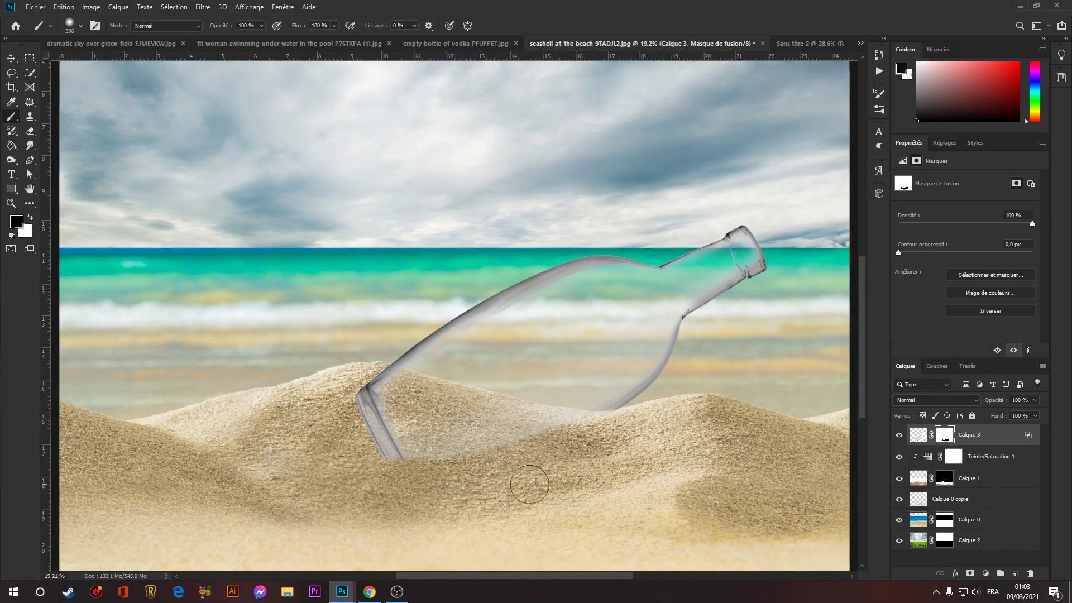
scroll(273, 463, "down", 1)
mouse_move(499, 452)
left_mouse_down()
mouse_move(676, 449)
mouse_move(546, 445)
mouse_move(574, 432)
left_mouse_up()
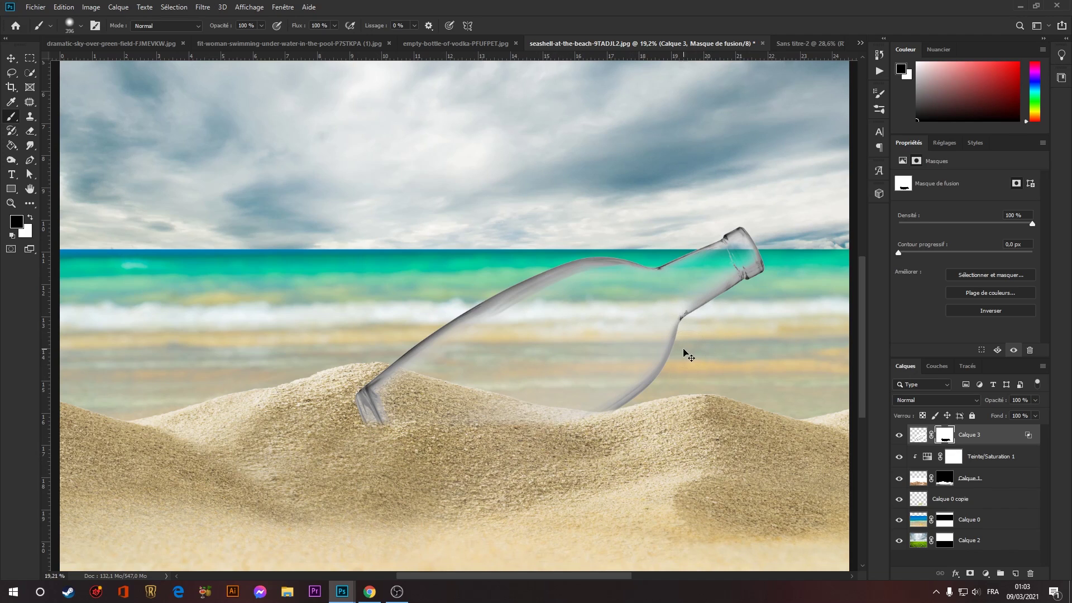
Move the bottle lower into the dunes and touch up the mask along its buried underside.
left_click_drag(674, 348, 660, 387)
mouse_move(576, 472)
left_mouse_down()
mouse_move(637, 467)
mouse_move(541, 486)
mouse_move(618, 463)
mouse_move(626, 472)
mouse_move(589, 493)
mouse_move(741, 468)
left_mouse_up()
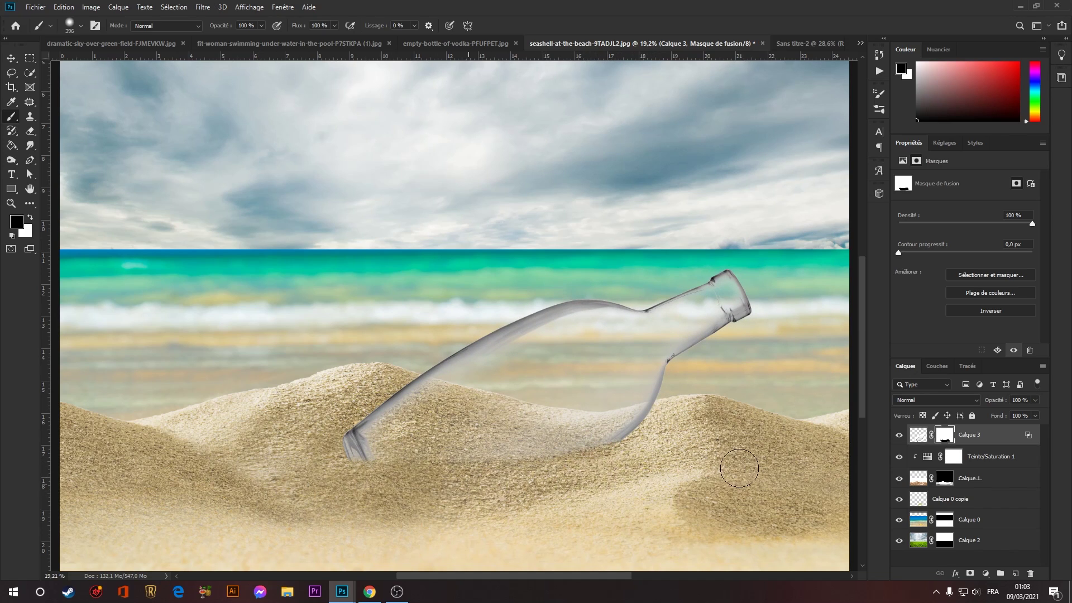
key("z")
left_click_drag(514, 402, 510, 360)
left_click_drag(615, 357, 464, 373)
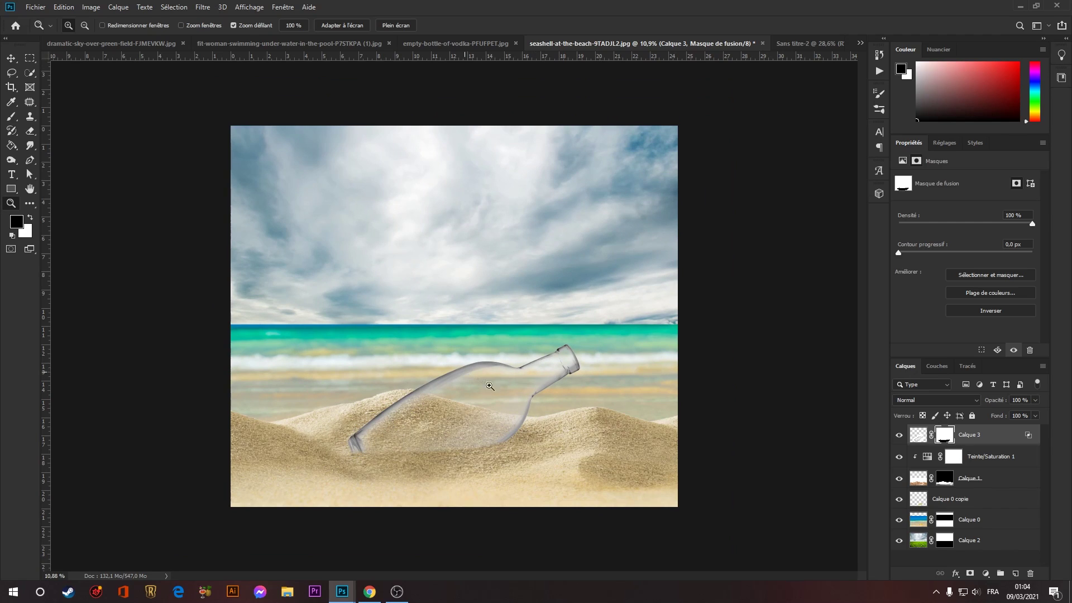
Mask out the bottle's lower edge near the shoulder so the right-hand dune covers it.
left_click(533, 438)
key("b")
mouse_move(539, 447)
left_mouse_down()
mouse_move(545, 472)
mouse_move(565, 452)
mouse_move(520, 484)
mouse_move(588, 442)
mouse_move(547, 479)
left_mouse_up()
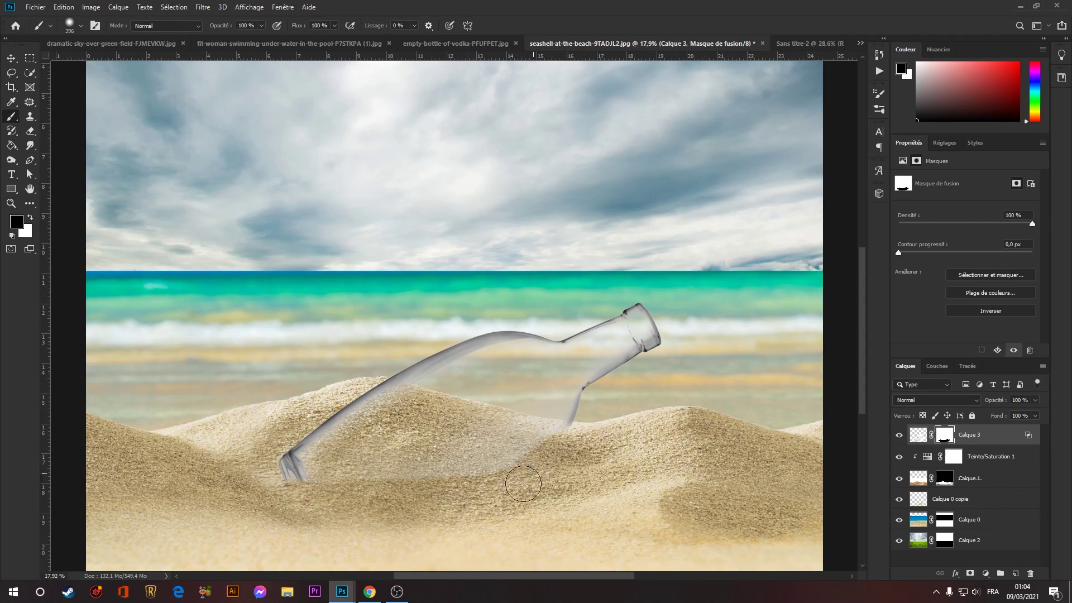
key("z")
left_click_drag(540, 473, 494, 473)
left_click_drag(412, 408, 478, 408)
left_click_drag(638, 447, 580, 447)
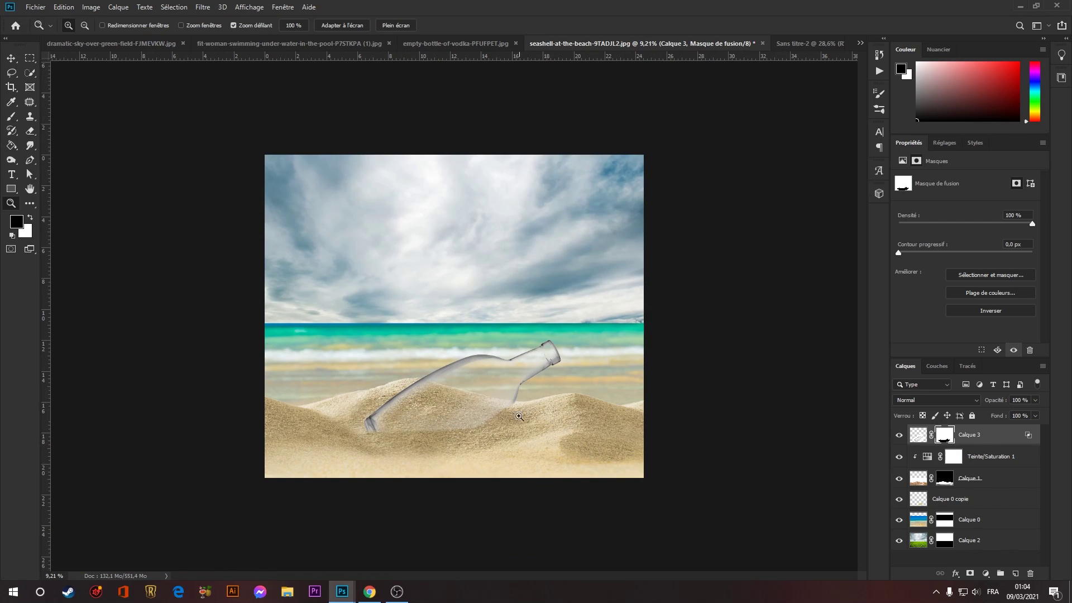
Create a new layer and trace a pen path from the bottle's base along the sand line up to its shoulder.
left_click_drag(403, 419, 464, 420)
left_click(1016, 574)
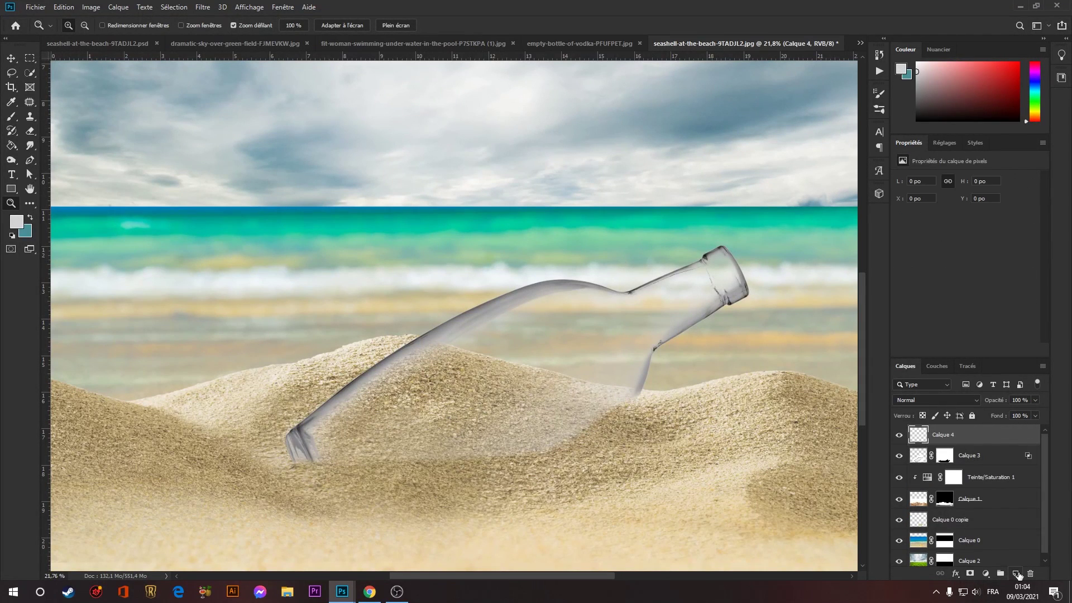
left_click(30, 160)
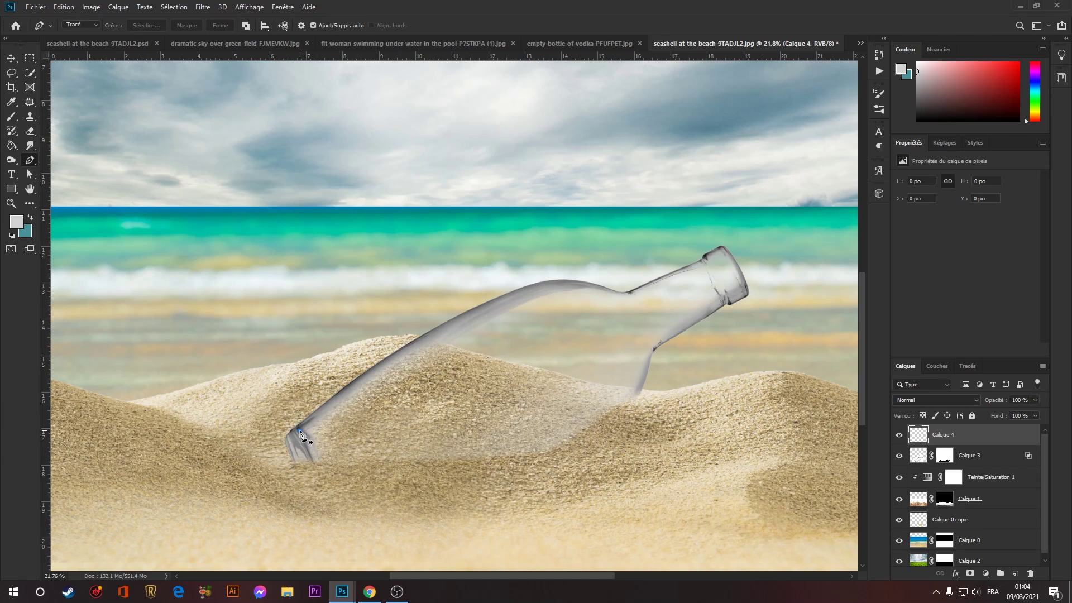
left_click(300, 431)
left_click_drag(403, 458, 419, 453)
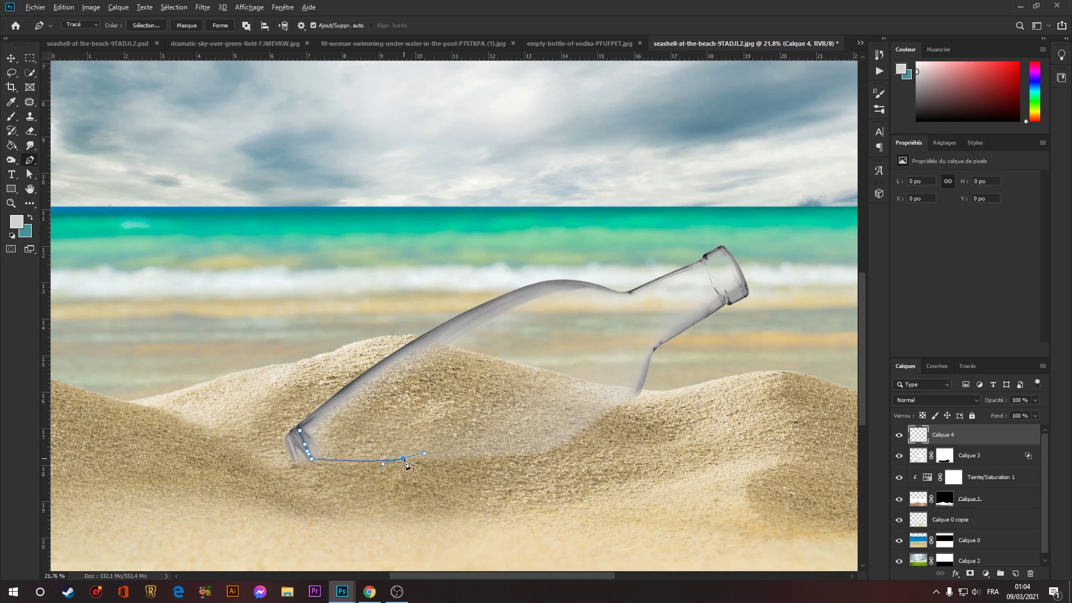
left_click_drag(534, 450, 535, 456)
left_click_drag(566, 440, 589, 427)
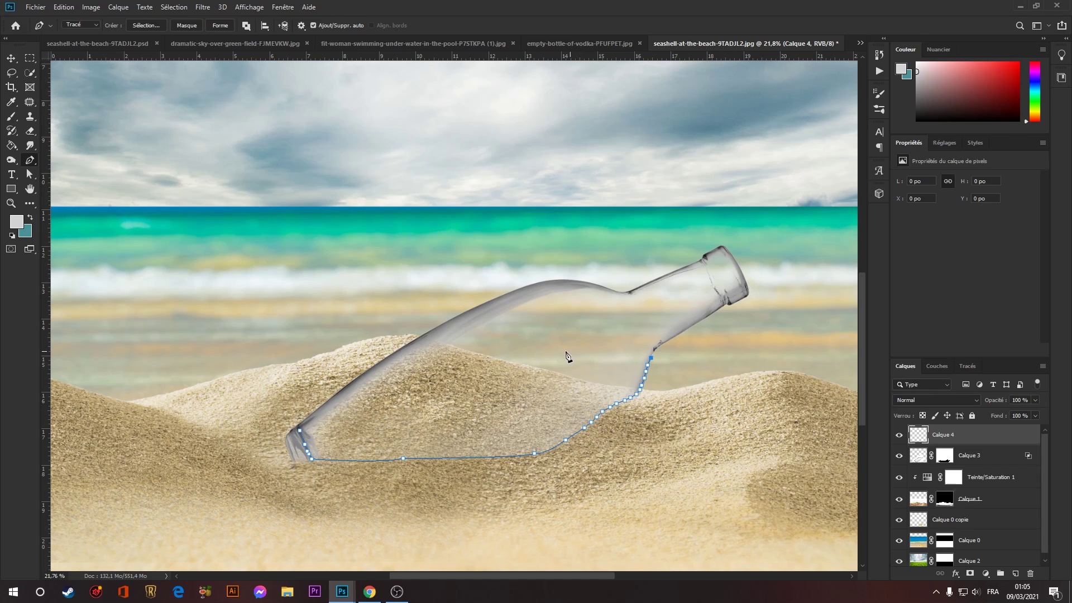
Trace a wavy waterline across the bottle, close the path along its upper glass edge and convert it to a selection.
left_click(564, 352)
left_click(530, 356)
left_click(490, 355)
left_click_drag(429, 350, 400, 342)
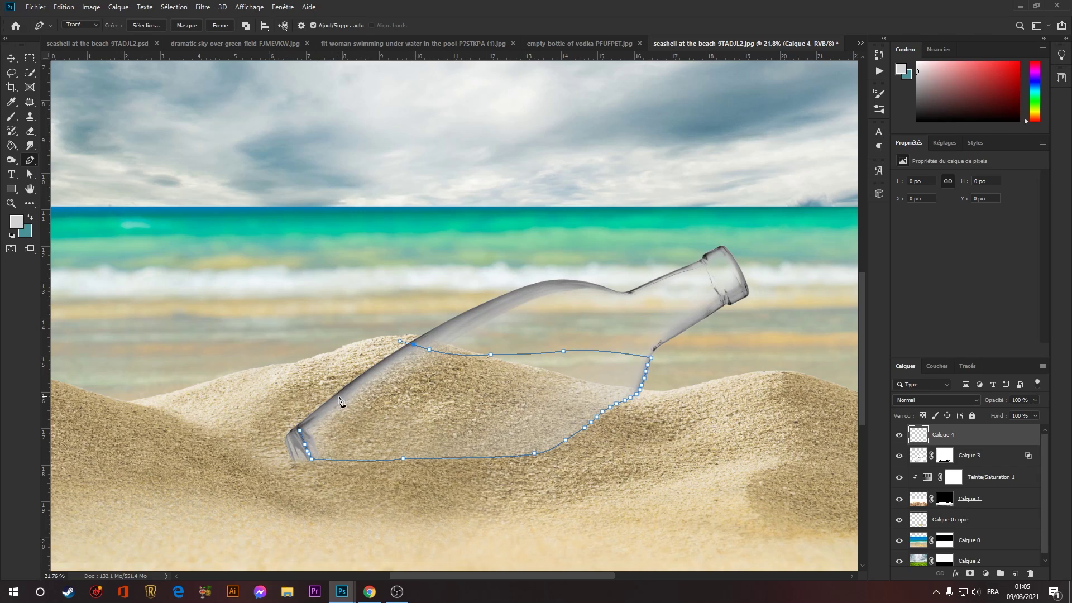
left_click_drag(337, 398, 332, 412)
left_click(301, 434)
key("ctrl+Return")
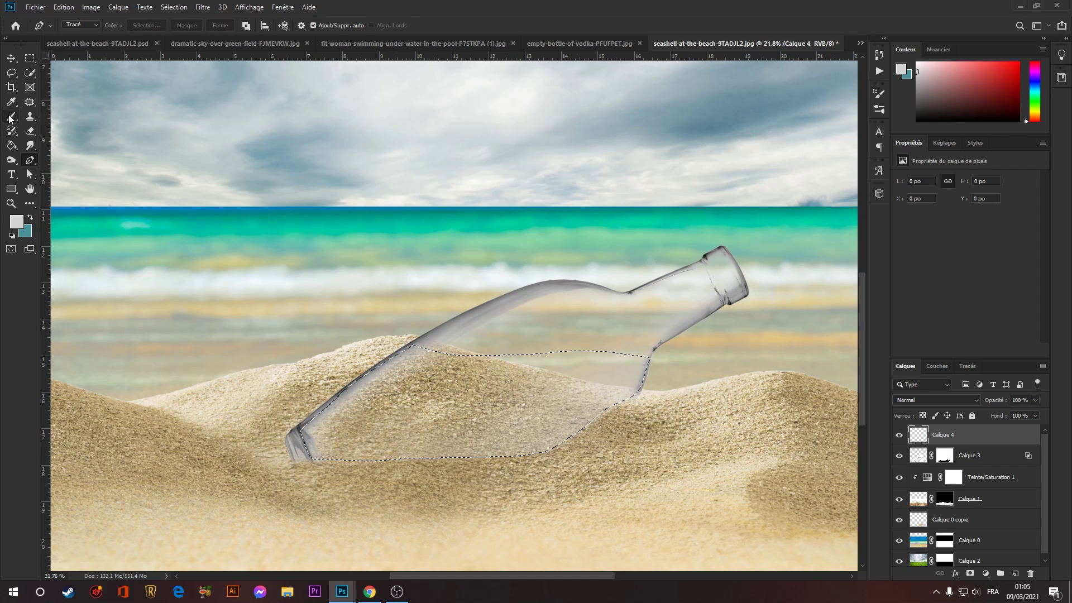
Fill the water-shaped selection on the new layer with the teal swatch colour using the Paint Bucket.
left_click(10, 146)
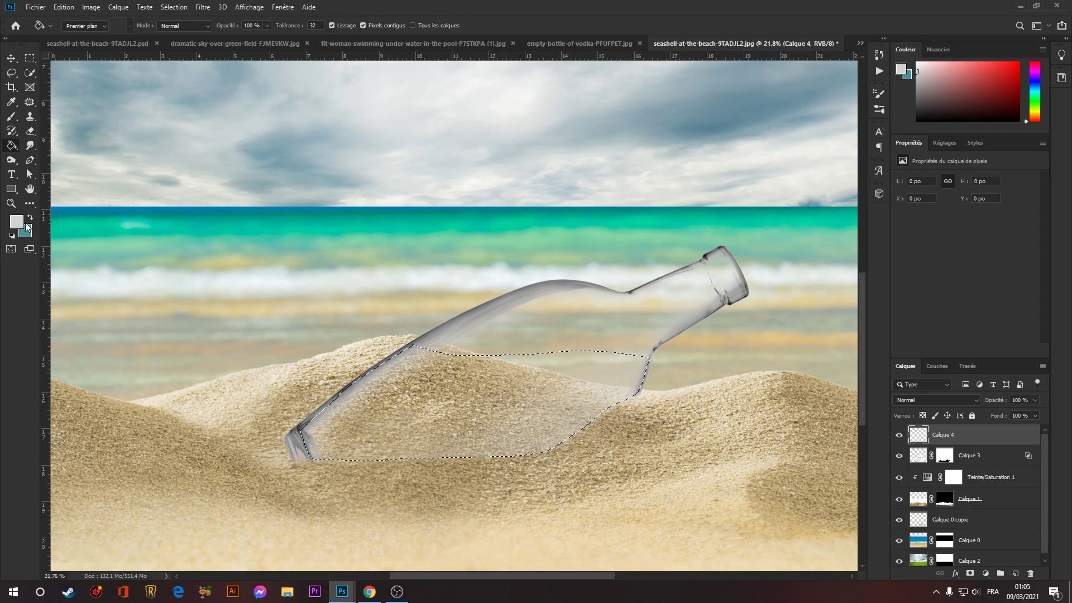
key("x")
left_click(549, 375)
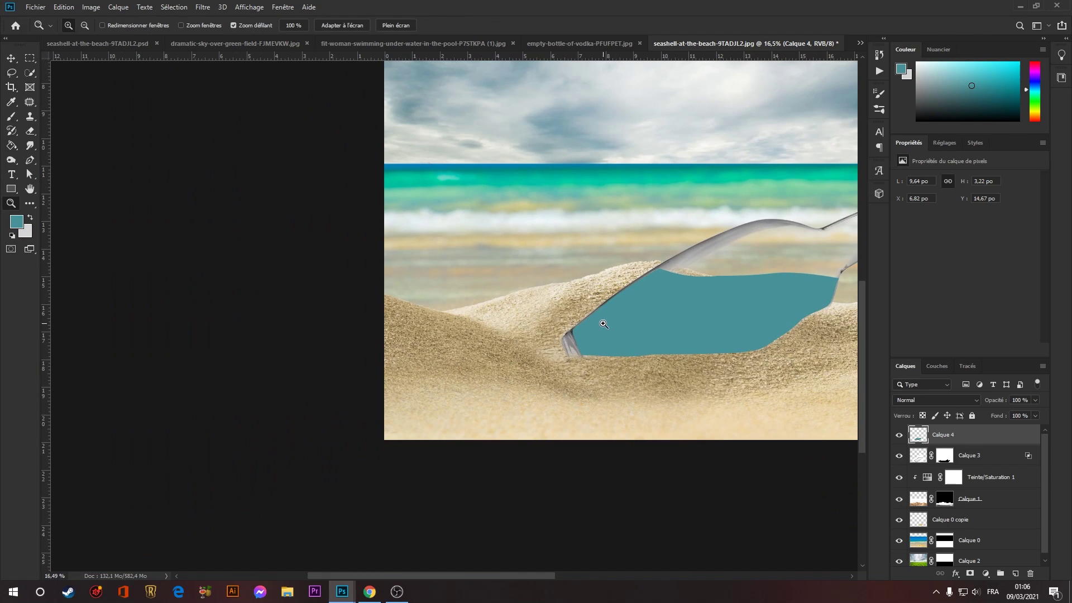
left_click_drag(600, 320, 569, 335)
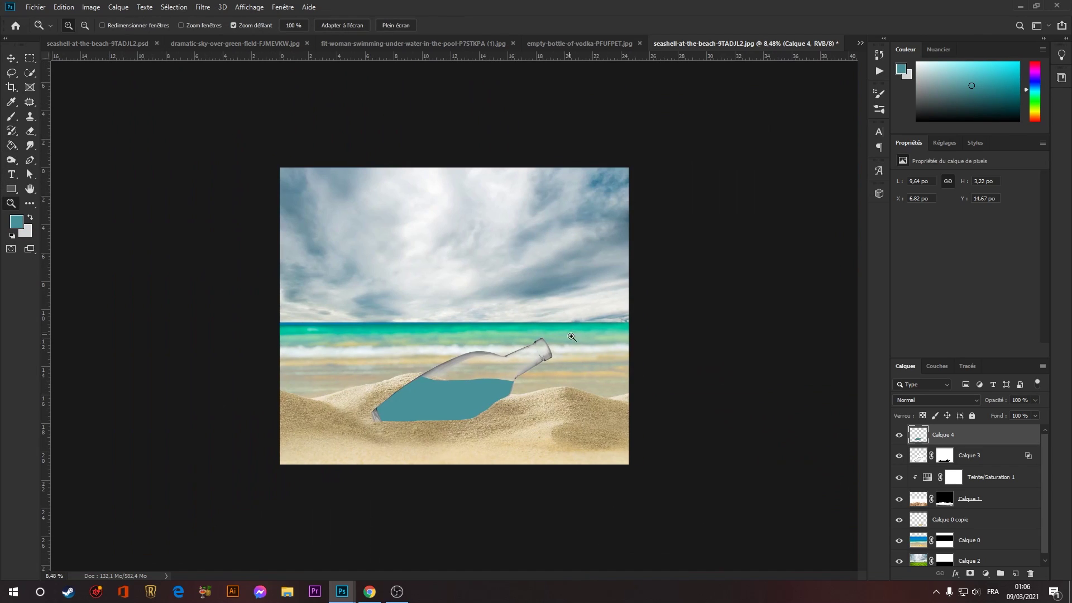
Bring the underwater swimmer photo into the beach montage as a new layer, scaled, flipped and slightly rotated over the bottle.
left_click(440, 418)
left_click_drag(440, 419, 501, 427)
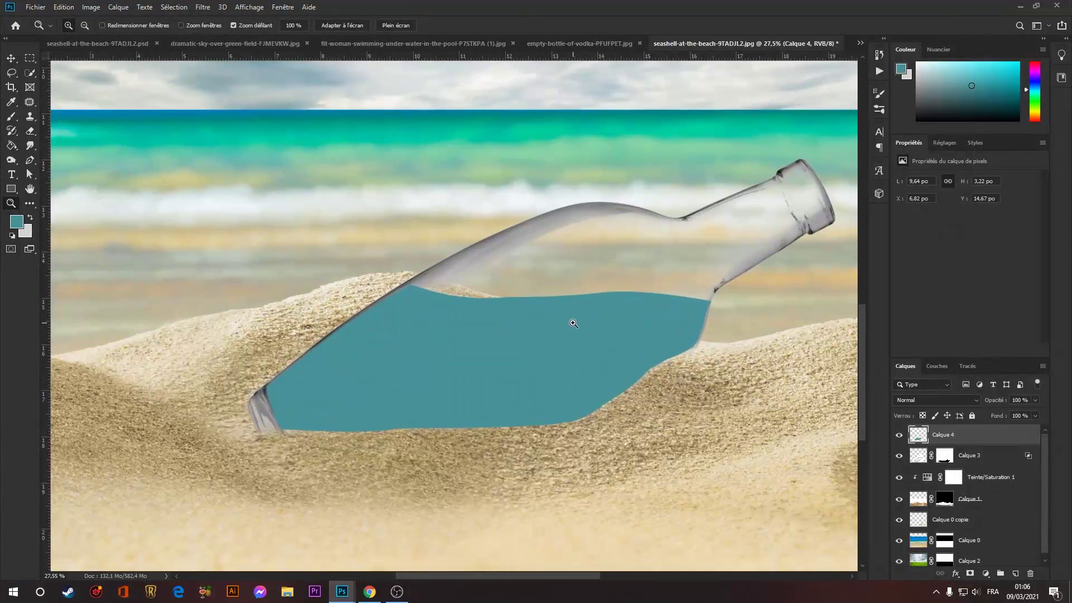
left_click_drag(438, 298, 501, 331)
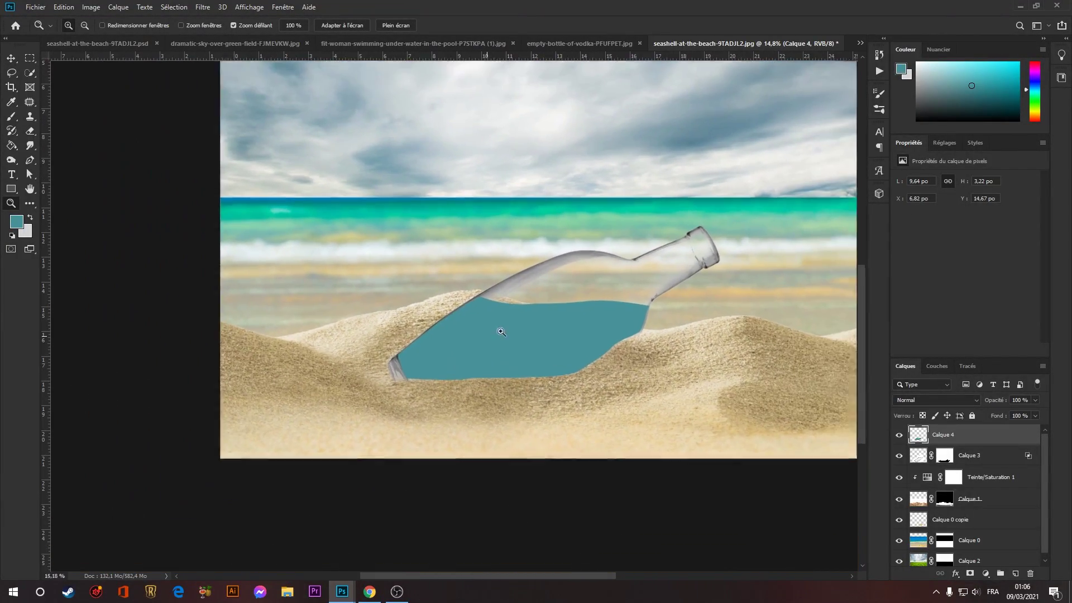
left_click(380, 43)
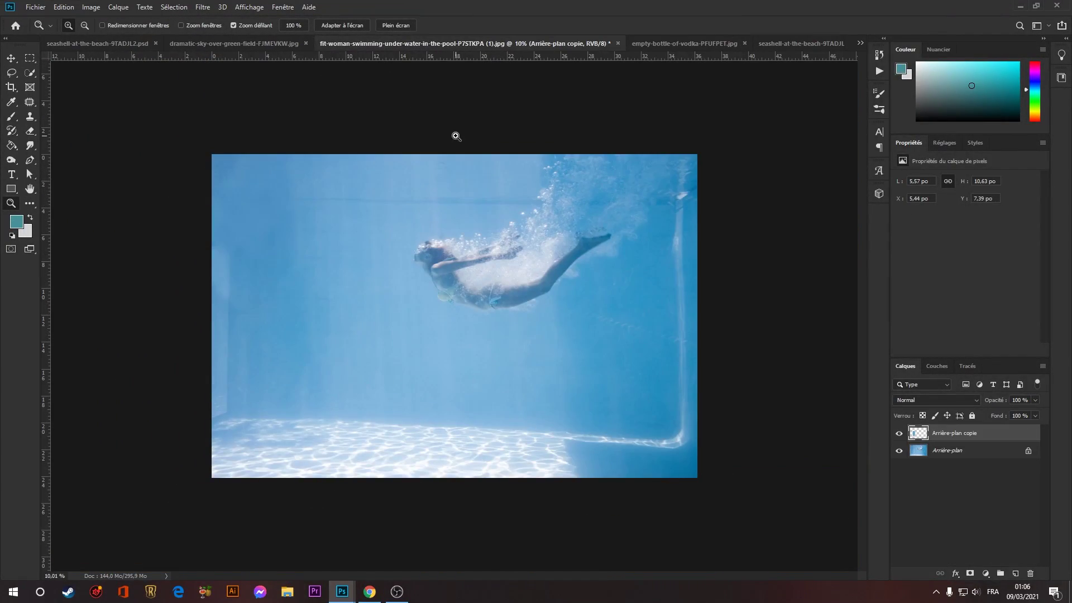
left_click(12, 57)
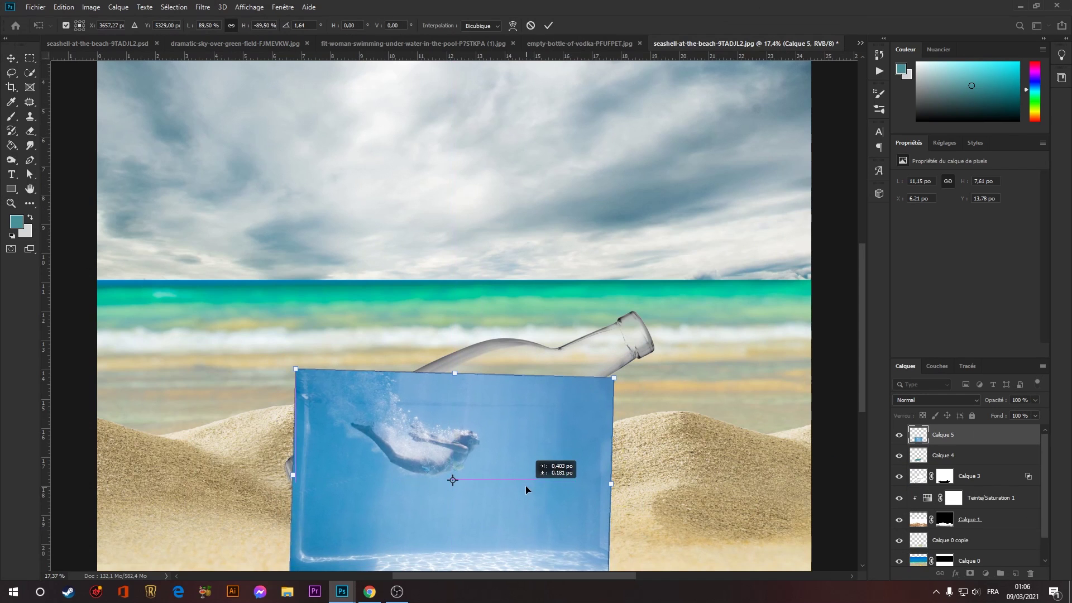
left_click_drag(525, 485, 522, 484)
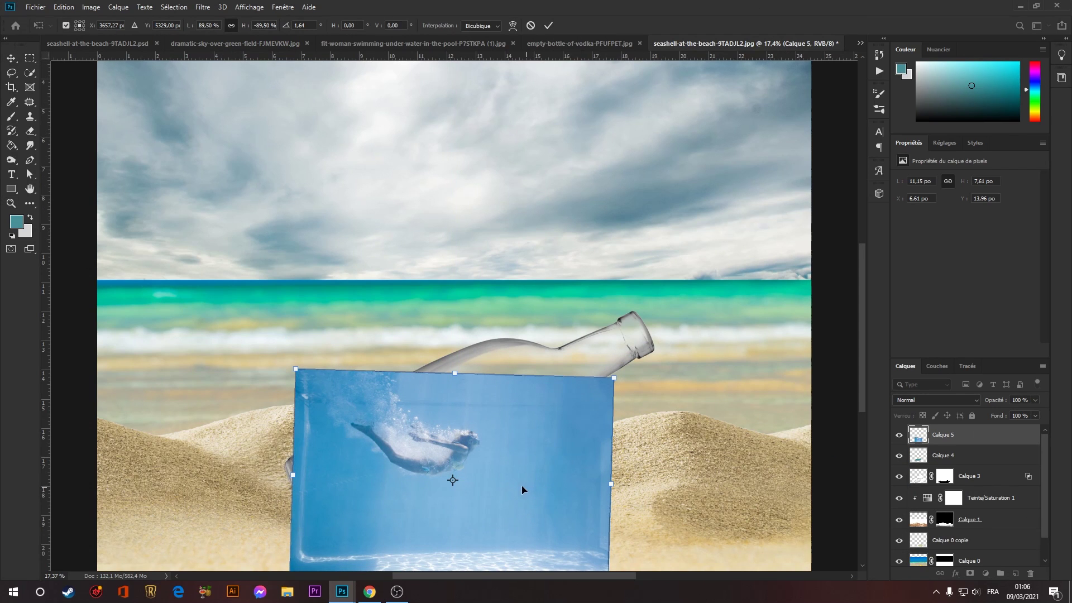
key("Return")
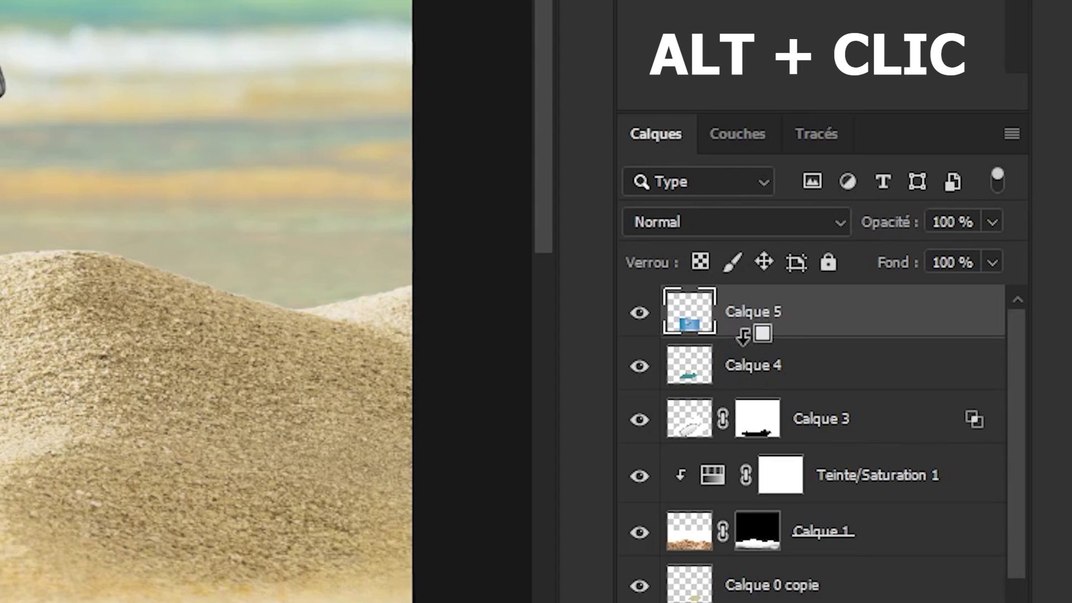
Clip the swimmer layer to the teal water shape, mirror it horizontally and fit the swimmer inside the bottle's water.
left_click(744, 334, "alt")
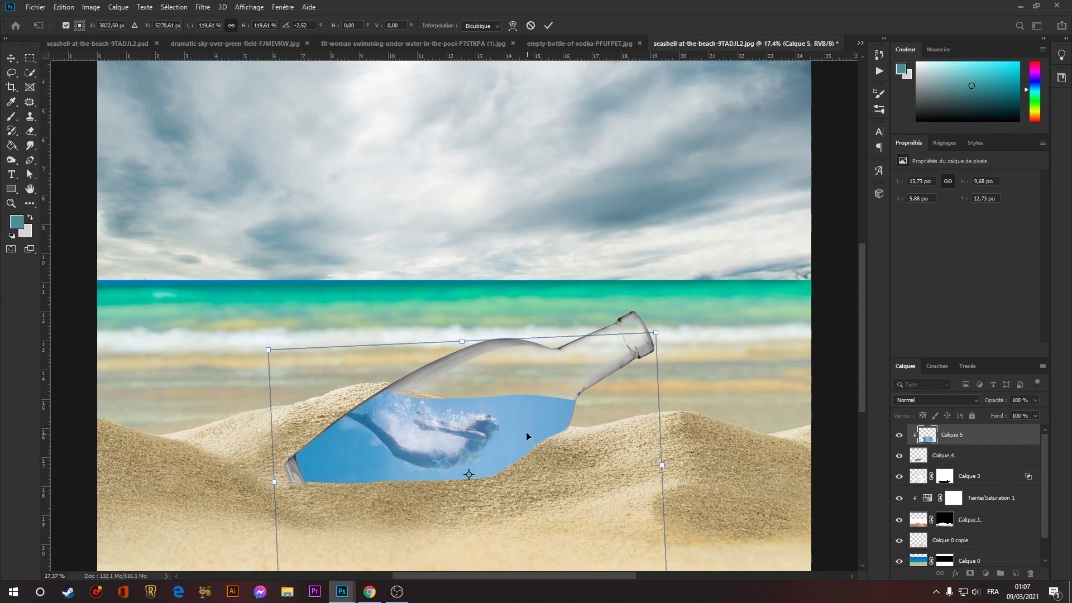
left_click_drag(527, 436, 431, 448)
right_click(559, 432)
left_click(583, 416)
left_click_drag(583, 474, 466, 455)
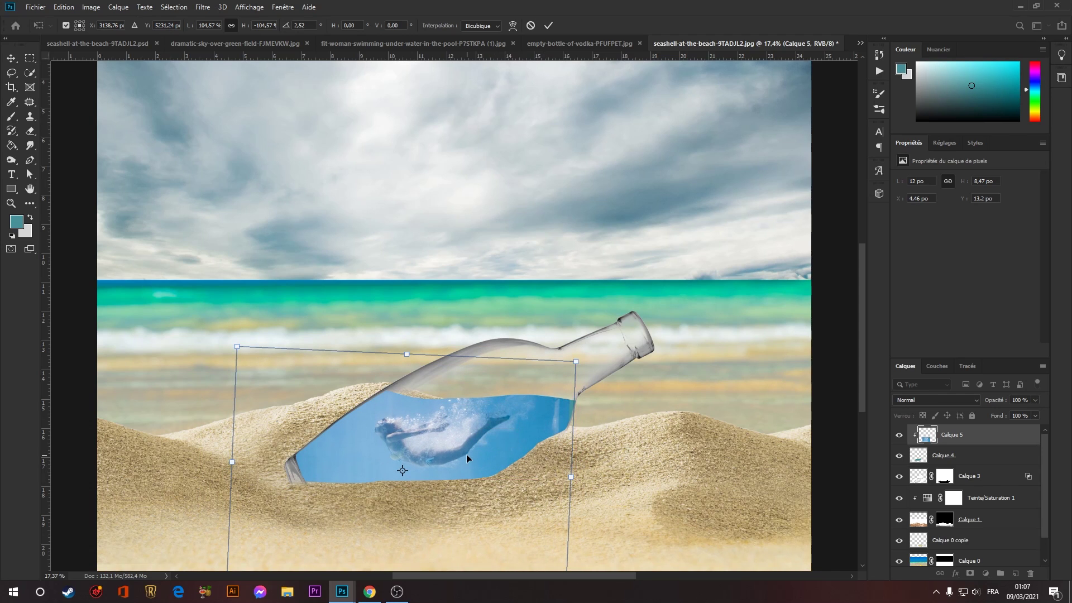
key("Return")
Add a white layer mask to the water shape layer Calque 4 and reset the colours to black and white.
key("z")
left_click_drag(324, 490, 350, 485)
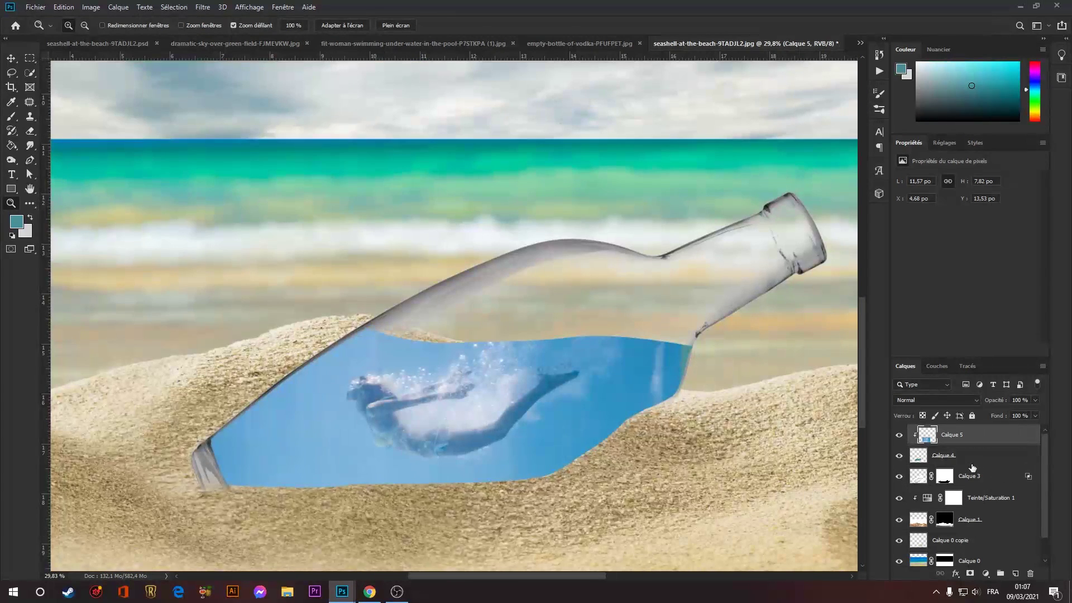
left_click(966, 460)
key("ctrl+shift+m")
key("d")
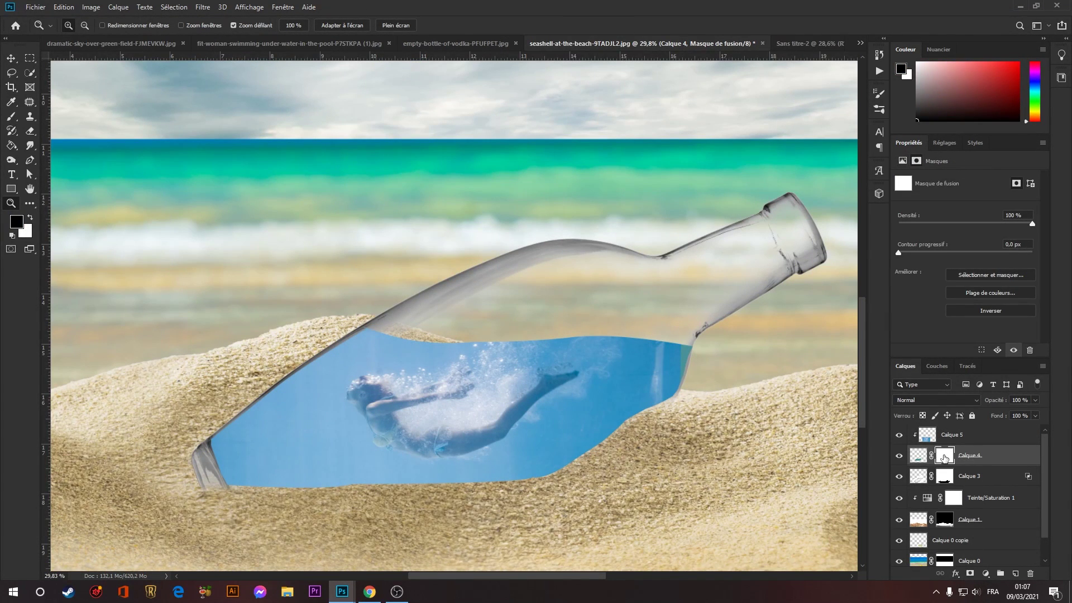
Fade the water's edges along the sand and glass on the mask with a soft 396 px black brush at 20% opacity.
key("b")
right_click(549, 327)
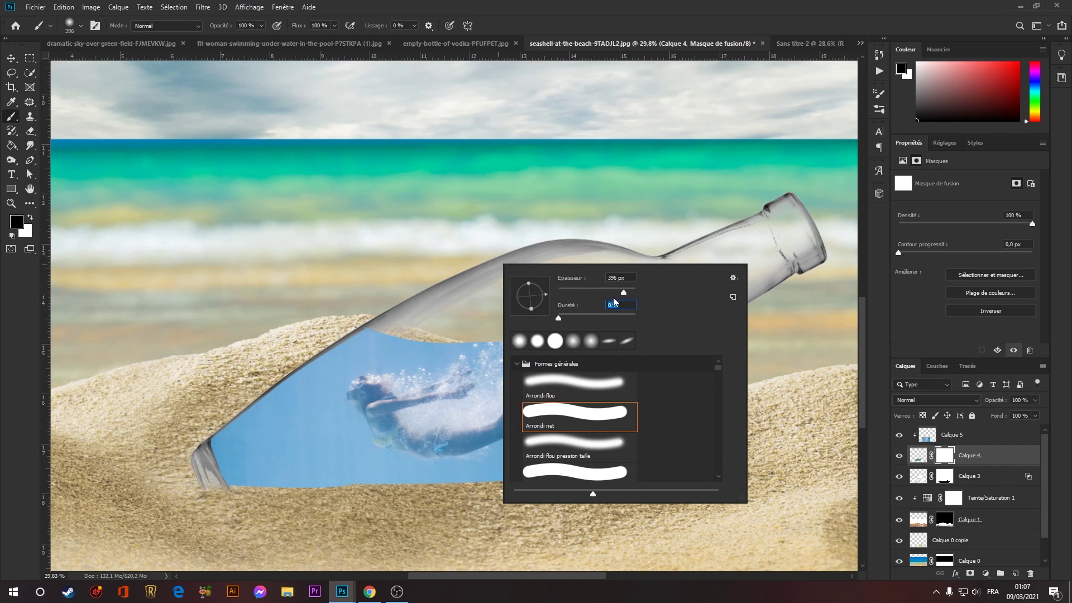
left_click_drag(221, 26, 193, 26)
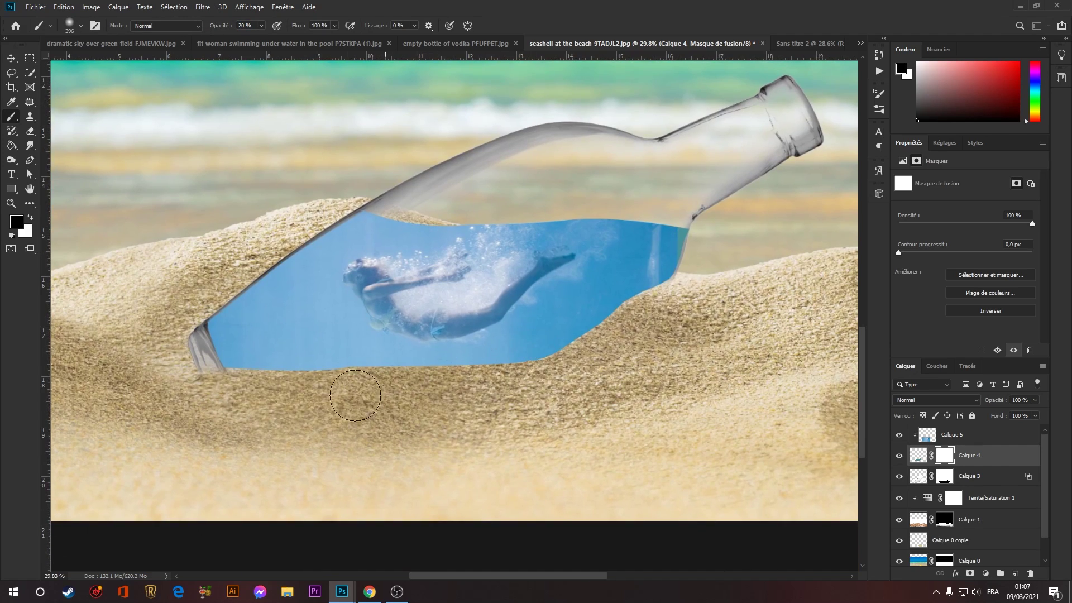
mouse_move(355, 395)
left_mouse_down()
mouse_move(224, 399)
mouse_move(592, 382)
mouse_move(613, 370)
mouse_move(586, 355)
mouse_move(491, 411)
mouse_move(635, 339)
mouse_move(590, 353)
mouse_move(677, 302)
mouse_move(648, 337)
mouse_move(458, 421)
left_mouse_up()
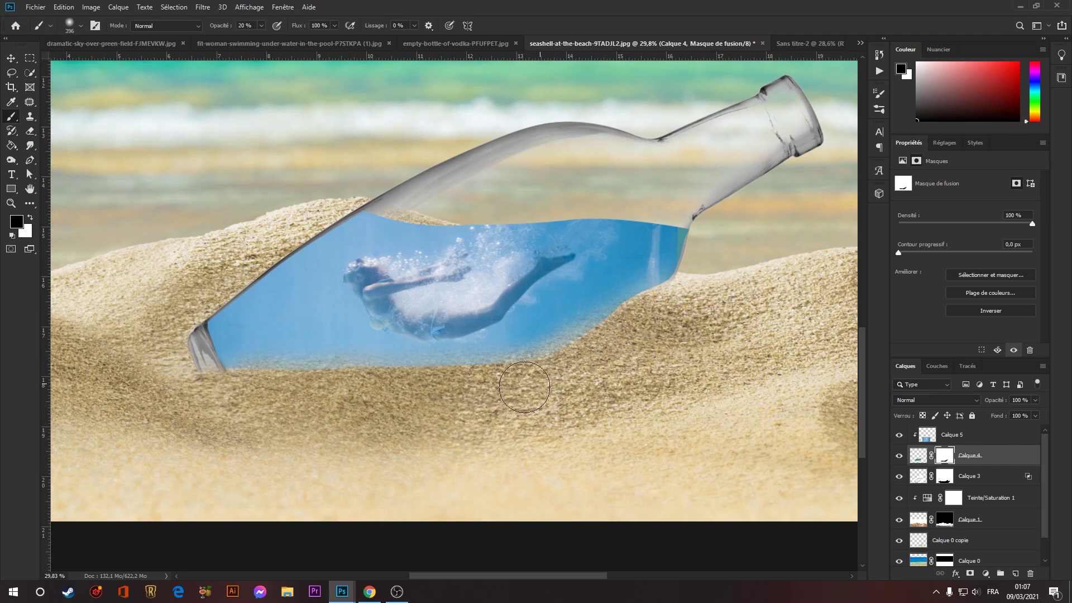
mouse_move(598, 372)
left_mouse_down()
mouse_move(246, 404)
mouse_move(506, 405)
mouse_move(412, 421)
mouse_move(651, 371)
mouse_move(641, 331)
mouse_move(714, 265)
mouse_move(667, 330)
mouse_move(616, 351)
mouse_move(677, 243)
mouse_move(597, 363)
mouse_move(374, 405)
mouse_move(500, 372)
mouse_move(392, 403)
mouse_move(350, 383)
mouse_move(569, 374)
mouse_move(388, 381)
mouse_move(542, 367)
mouse_move(533, 379)
mouse_move(553, 377)
mouse_move(593, 344)
mouse_move(395, 367)
mouse_move(408, 359)
mouse_move(223, 359)
mouse_move(197, 300)
mouse_move(178, 328)
mouse_move(181, 379)
mouse_move(193, 357)
mouse_move(195, 378)
mouse_move(187, 349)
mouse_move(211, 397)
mouse_move(177, 329)
mouse_move(177, 296)
mouse_move(179, 315)
mouse_move(282, 211)
mouse_move(227, 273)
mouse_move(347, 185)
mouse_move(190, 308)
mouse_move(233, 258)
mouse_move(383, 168)
mouse_move(314, 206)
mouse_move(371, 173)
left_mouse_up()
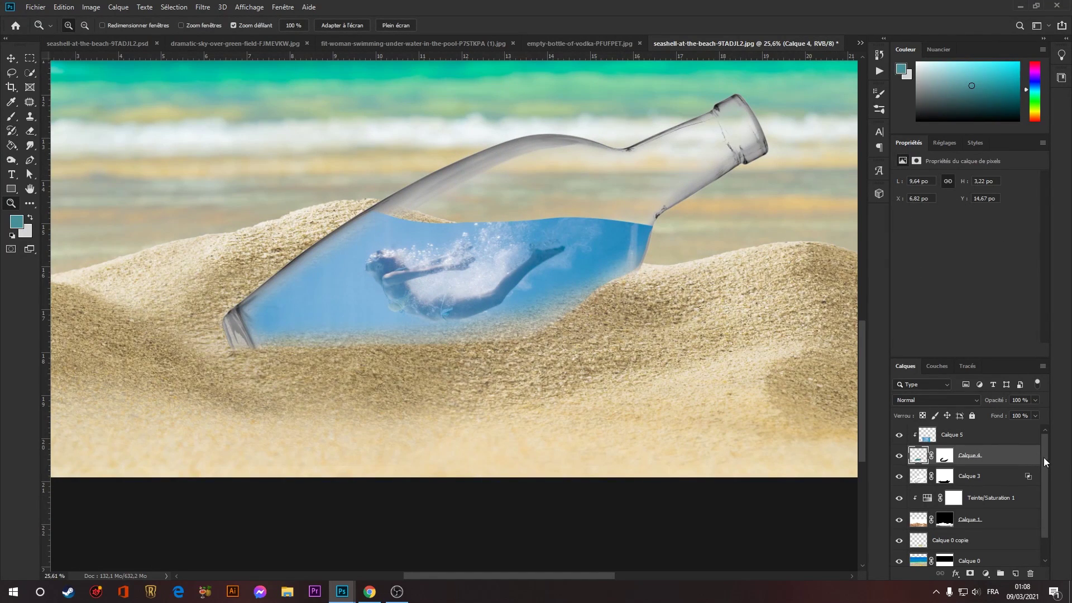
Add an Exposure adjustment clipped above the swimmer layer and set its exposure to -1.56.
left_click(974, 438)
left_click(986, 574)
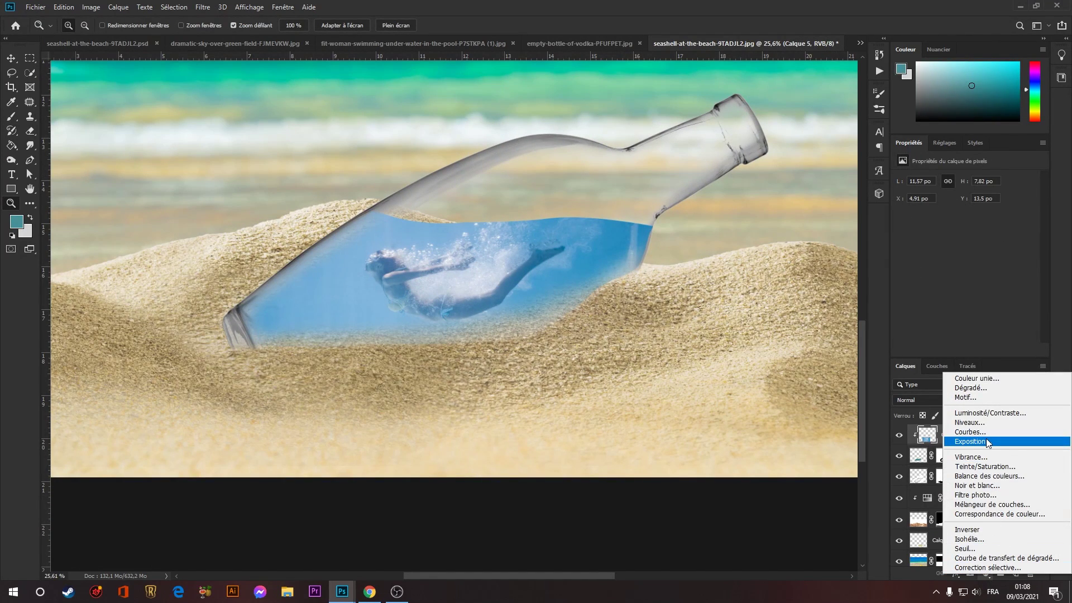
left_click(970, 441)
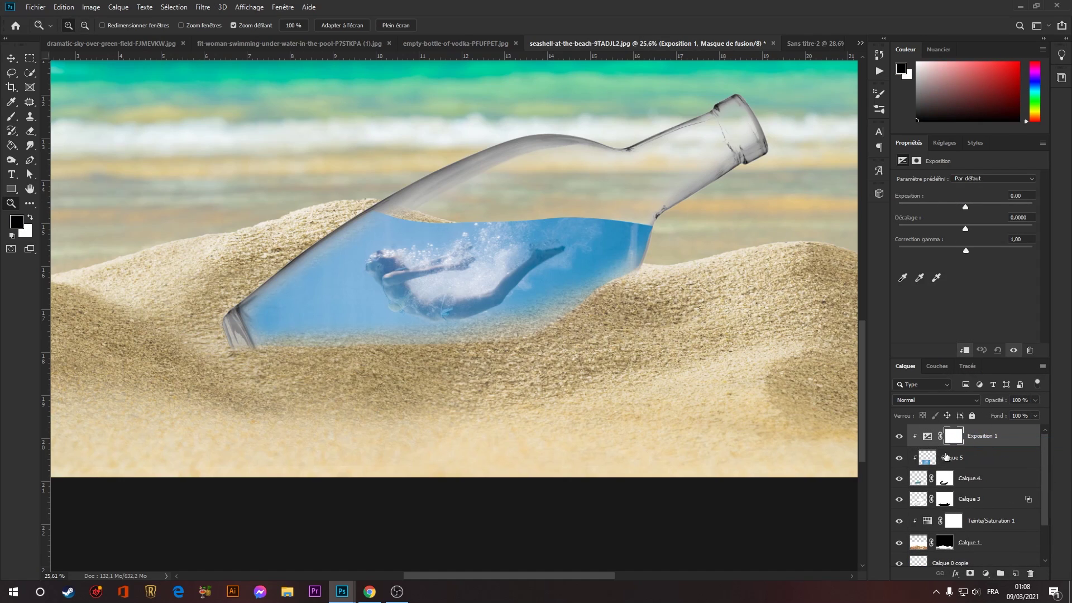
left_click_drag(966, 206, 952, 211)
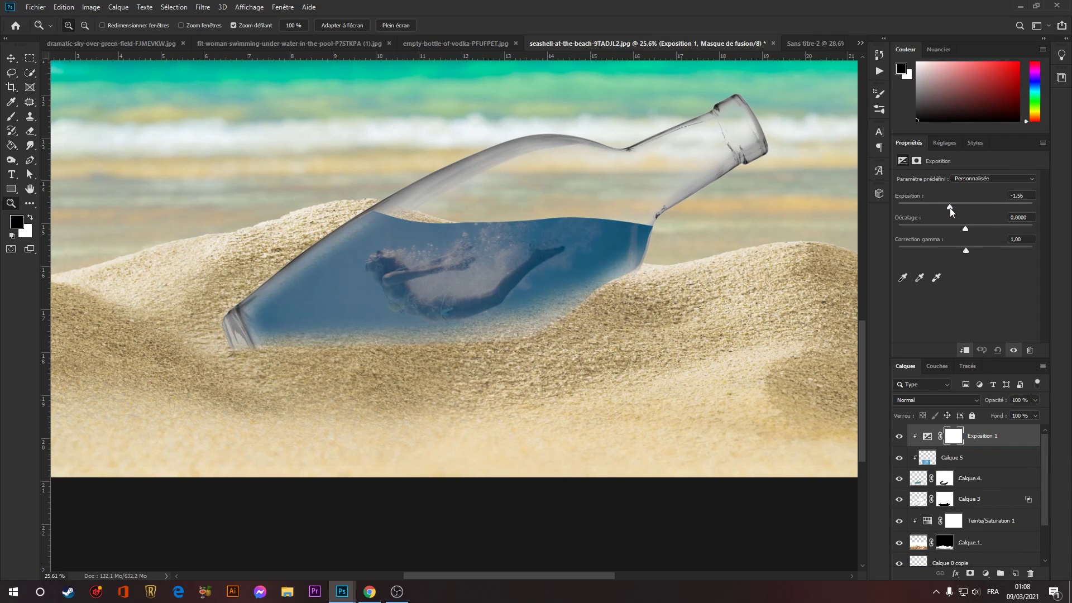
Invert the Exposure adjustment's mask and paint white with the soft brush to darken the edges of the water.
left_click(959, 439)
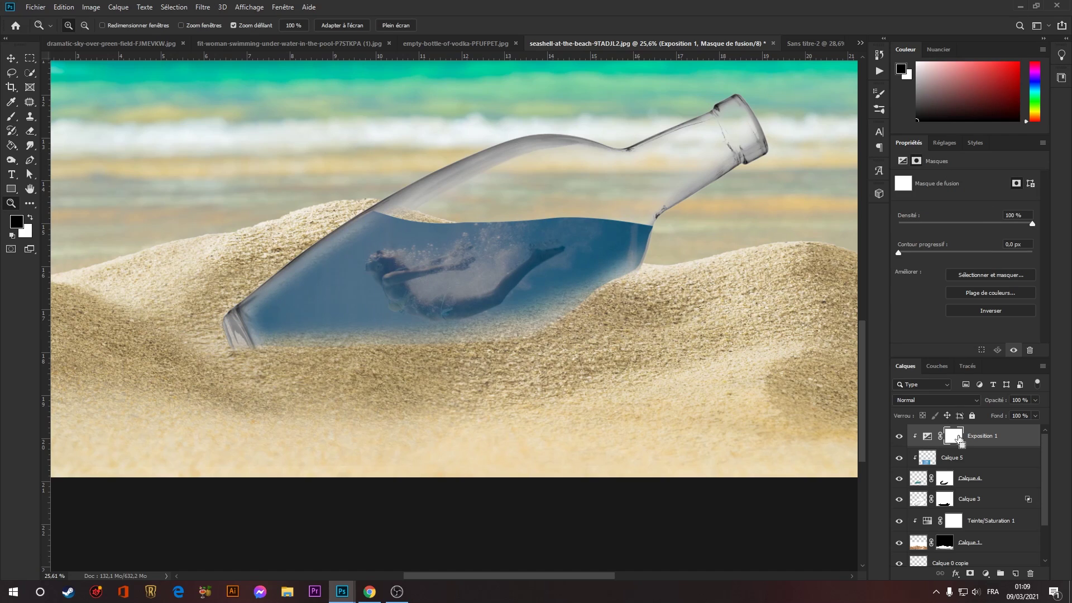
key("ctrl+i")
key("b")
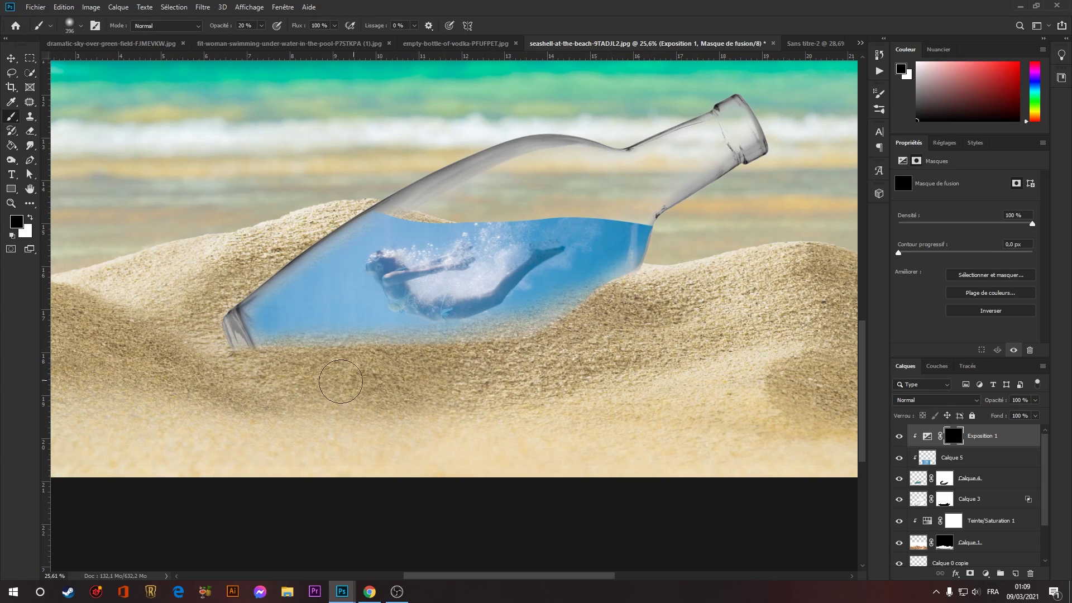
key("x")
mouse_move(305, 238)
left_mouse_down()
mouse_move(217, 297)
mouse_move(345, 208)
mouse_move(276, 243)
mouse_move(375, 190)
mouse_move(282, 236)
mouse_move(206, 324)
mouse_move(232, 303)
mouse_move(218, 312)
mouse_move(285, 397)
mouse_move(235, 339)
mouse_move(273, 374)
mouse_move(385, 381)
mouse_move(291, 369)
mouse_move(552, 361)
mouse_move(576, 336)
mouse_move(536, 342)
mouse_move(453, 385)
mouse_move(646, 295)
mouse_move(676, 238)
mouse_move(641, 305)
mouse_move(665, 240)
left_mouse_up()
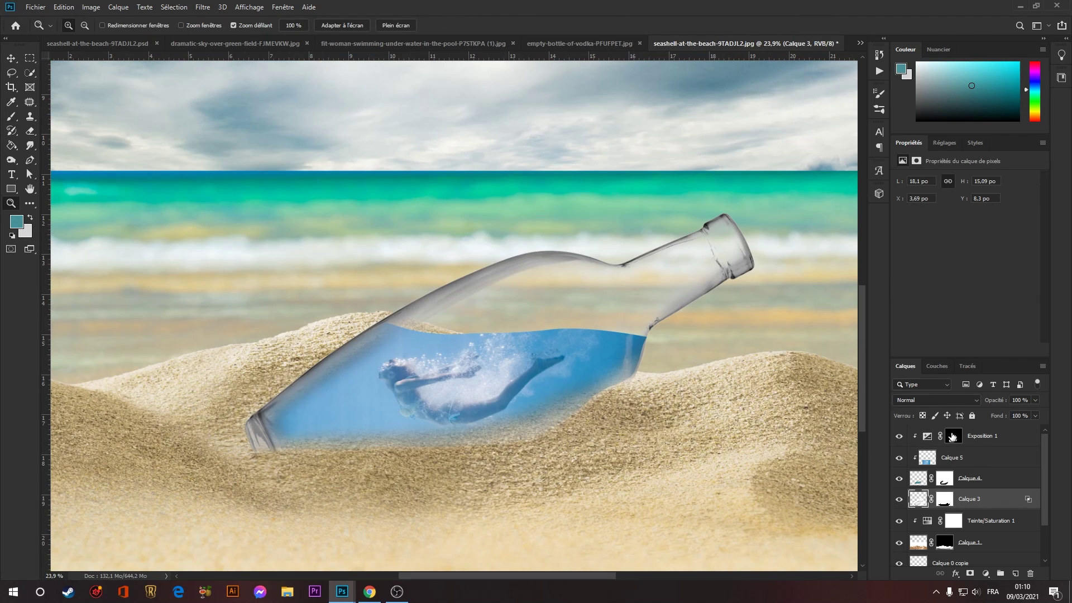
Paint more white on the Exposure mask along the waterline and the water's edge near the right-hand dune.
left_click(952, 436)
key("b")
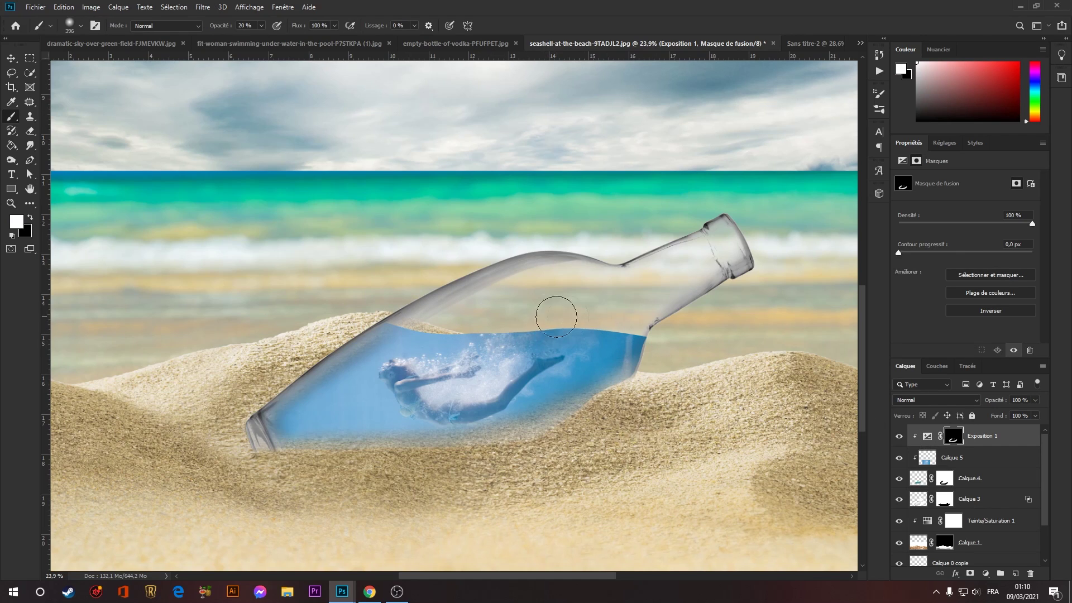
mouse_move(475, 311)
left_mouse_down()
mouse_move(509, 305)
mouse_move(390, 304)
mouse_move(533, 308)
left_mouse_up()
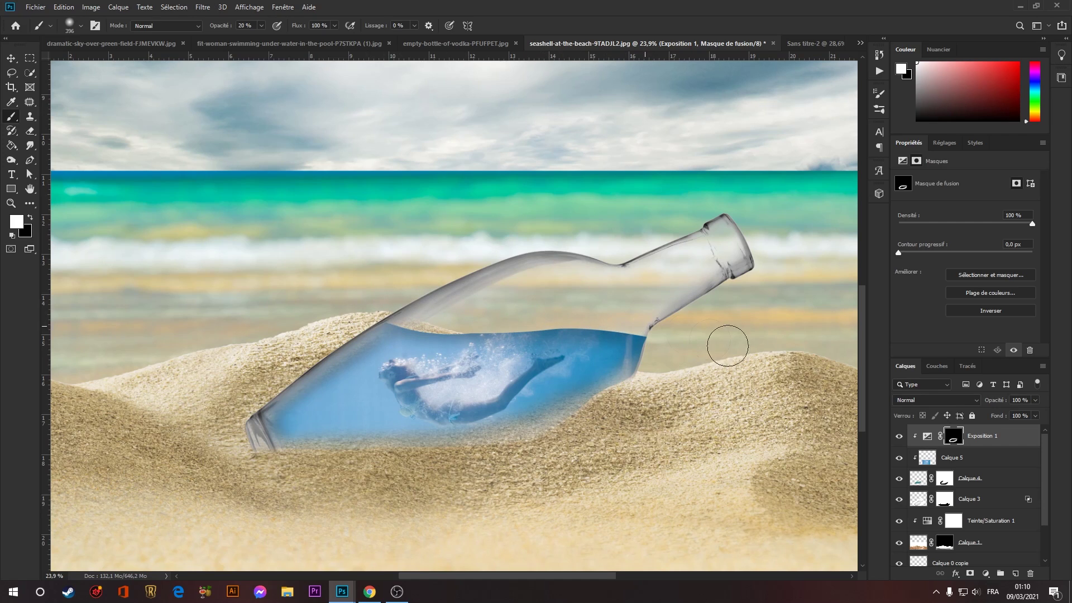
mouse_move(628, 374)
left_mouse_down()
mouse_move(681, 379)
mouse_move(657, 361)
mouse_move(634, 392)
mouse_move(517, 453)
left_mouse_up()
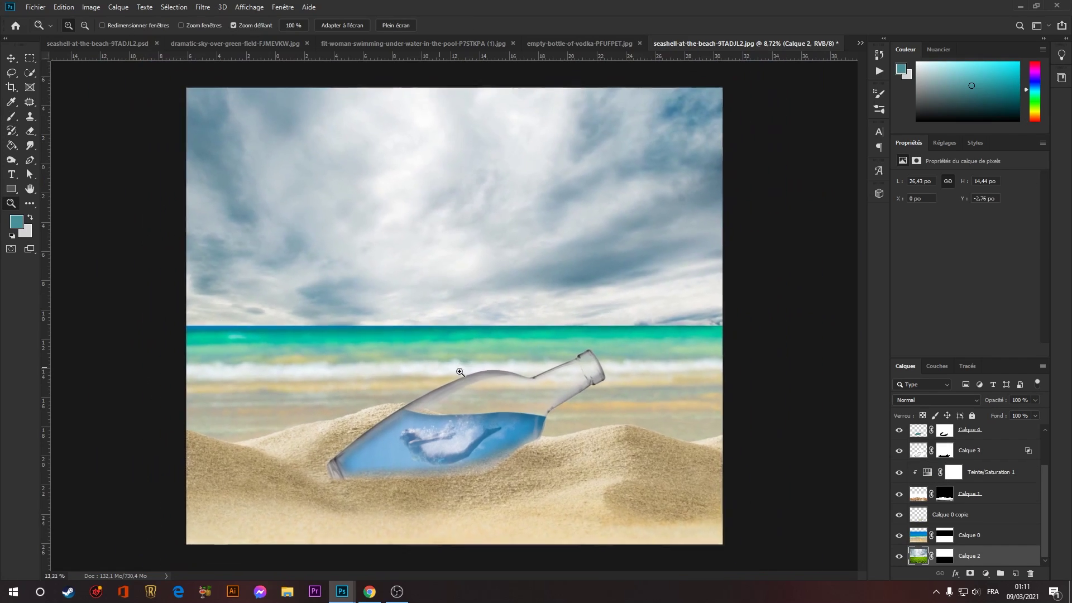
Feather the mask of sea layer Calque 0 by 25.8 px to soften the horizon.
left_click(461, 372)
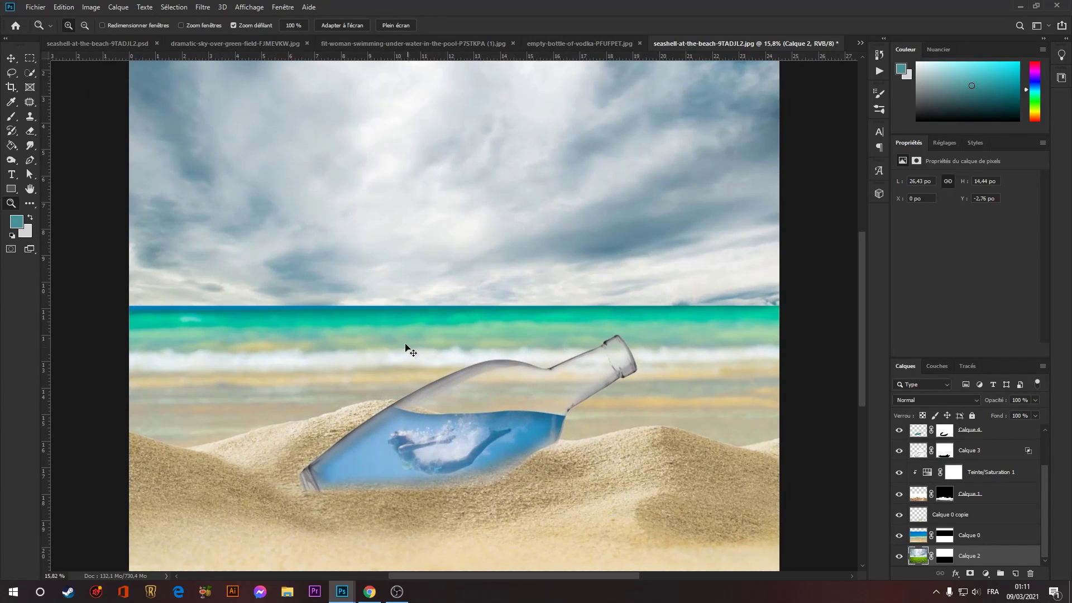
left_click(743, 346, "ctrl")
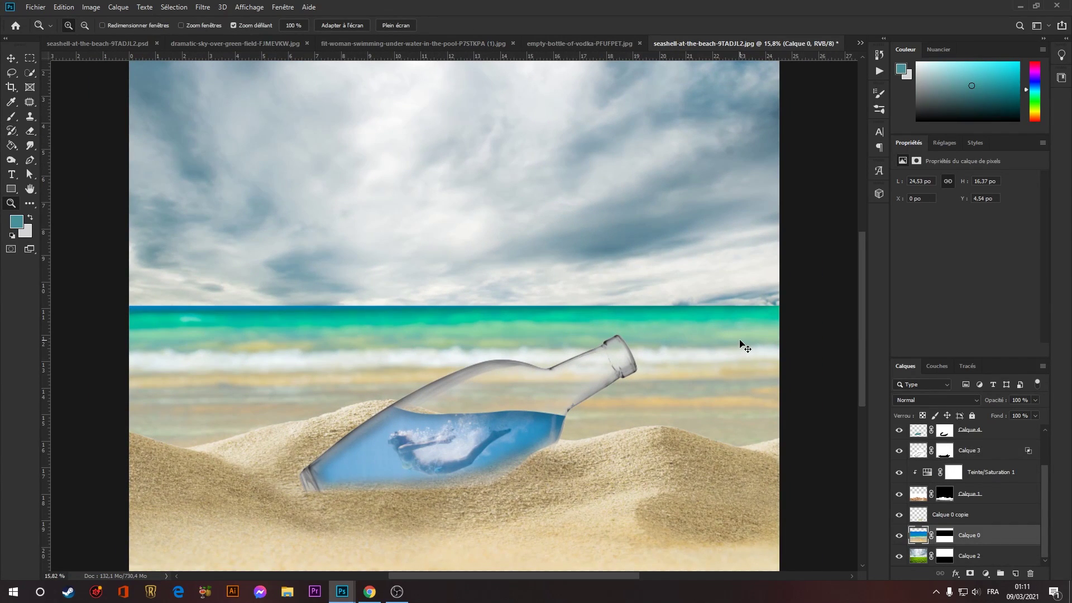
double_click(945, 539)
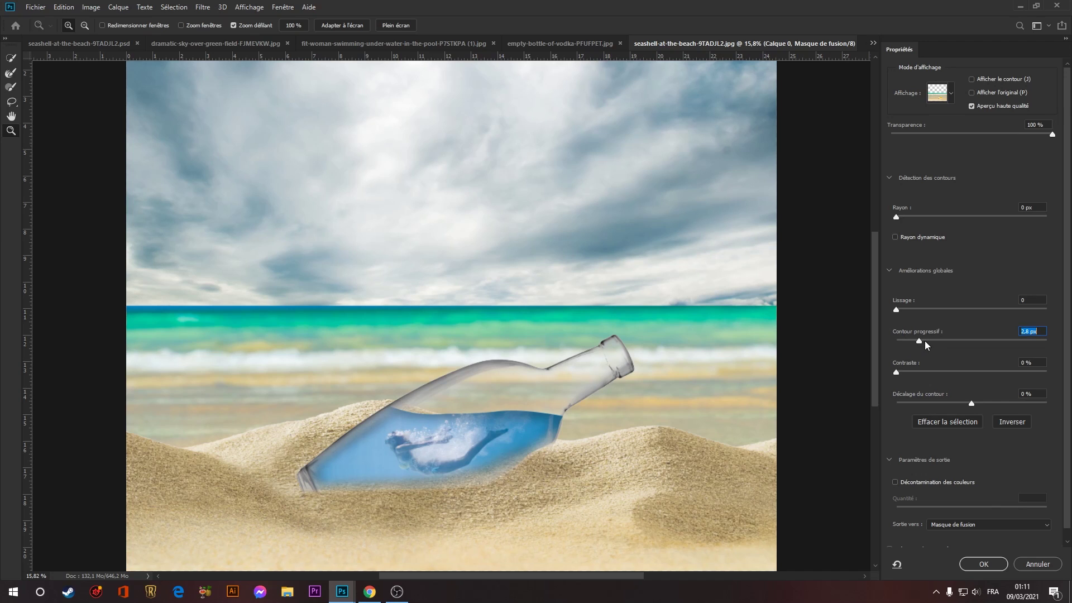
left_click_drag(931, 338, 966, 340)
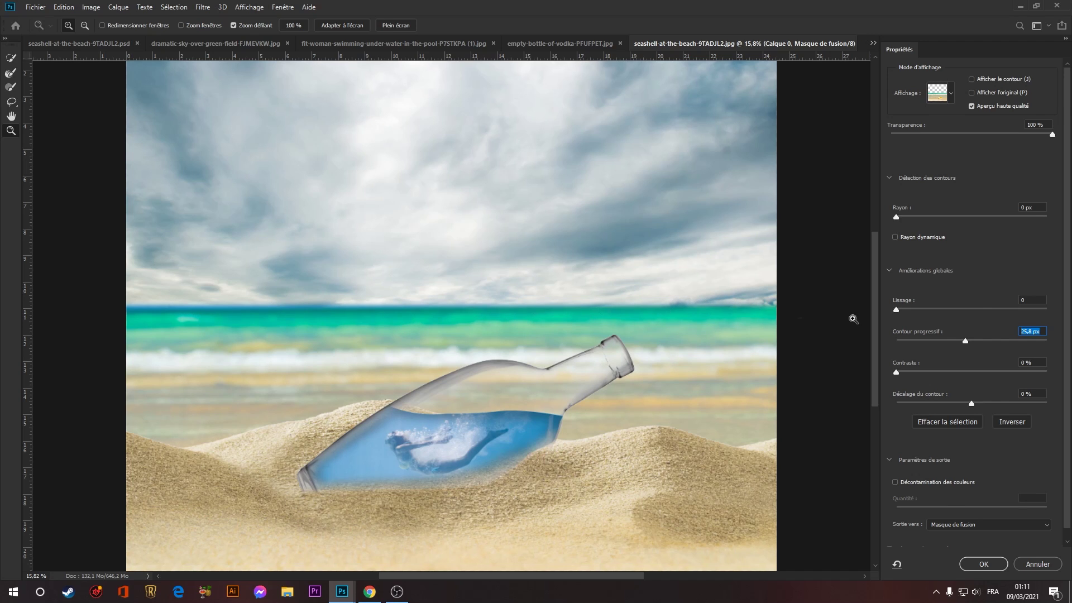
key("Return")
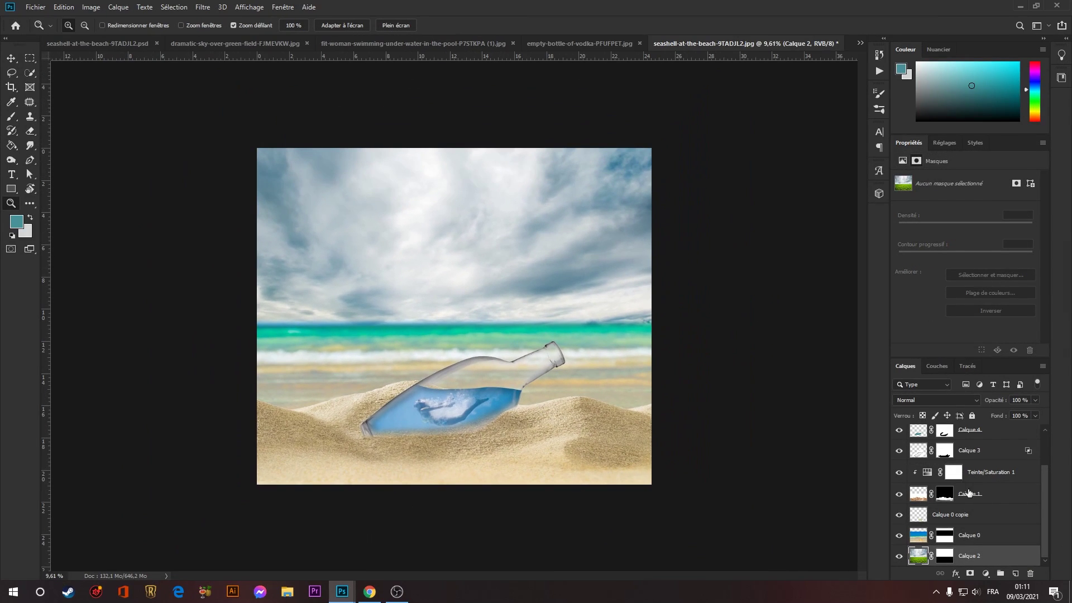
Add a Hue/Saturation adjustment clipped to sky layer Calque 2 with saturation +26 and lightness +19.
left_click(985, 573)
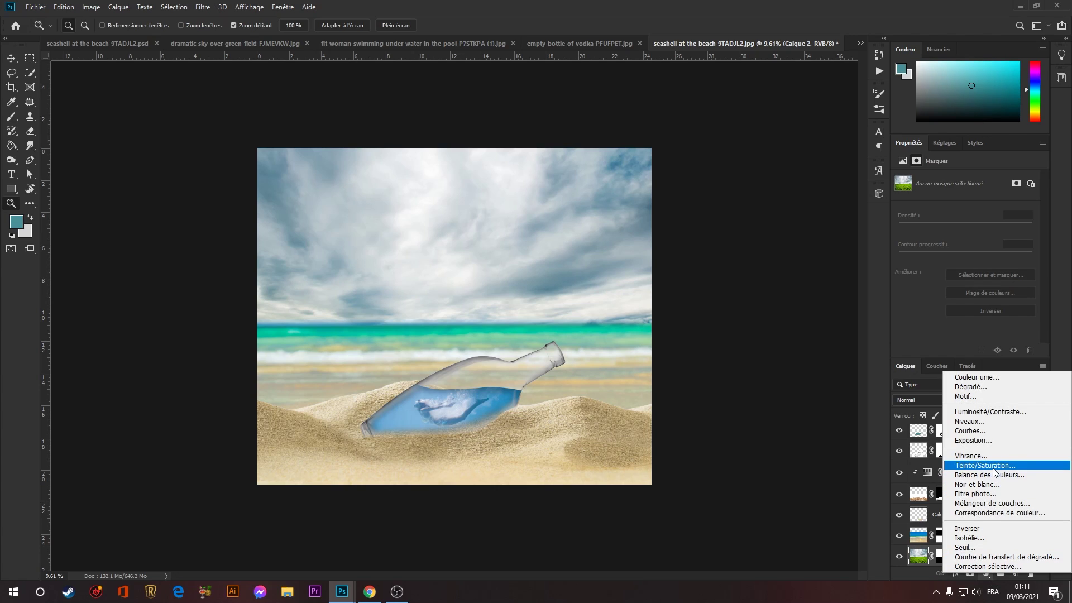
scroll(1048, 507, "down", 1)
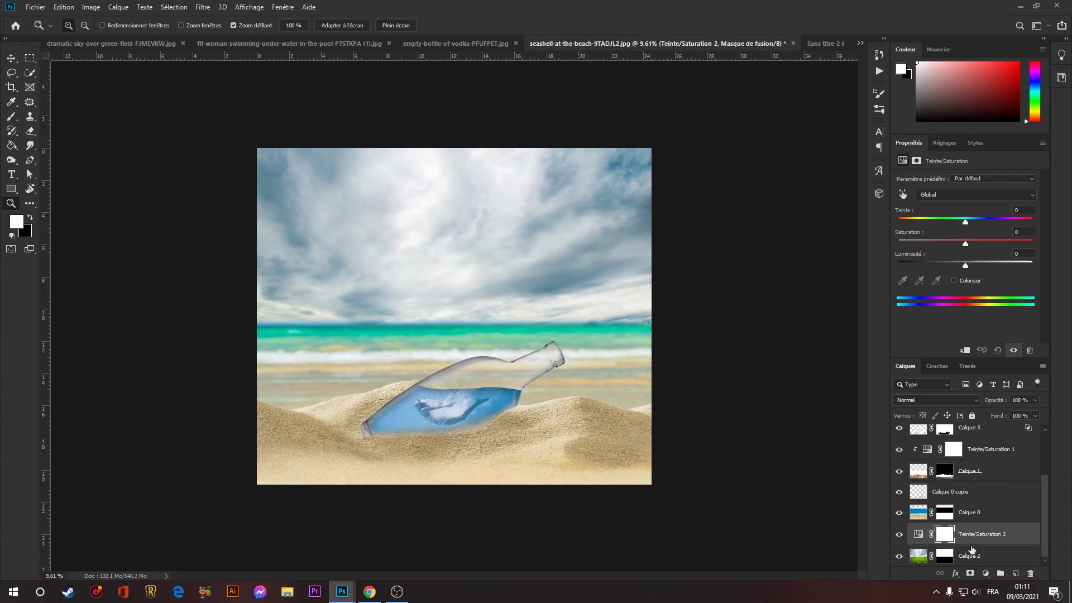
left_click(927, 545, "alt")
left_click(927, 535)
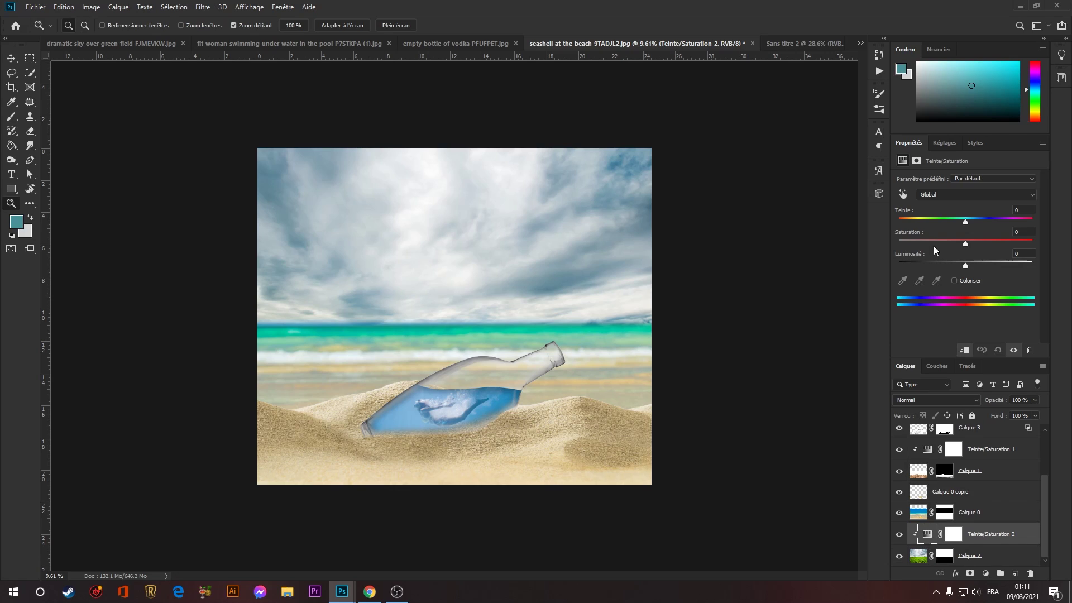
left_click_drag(966, 243, 976, 263)
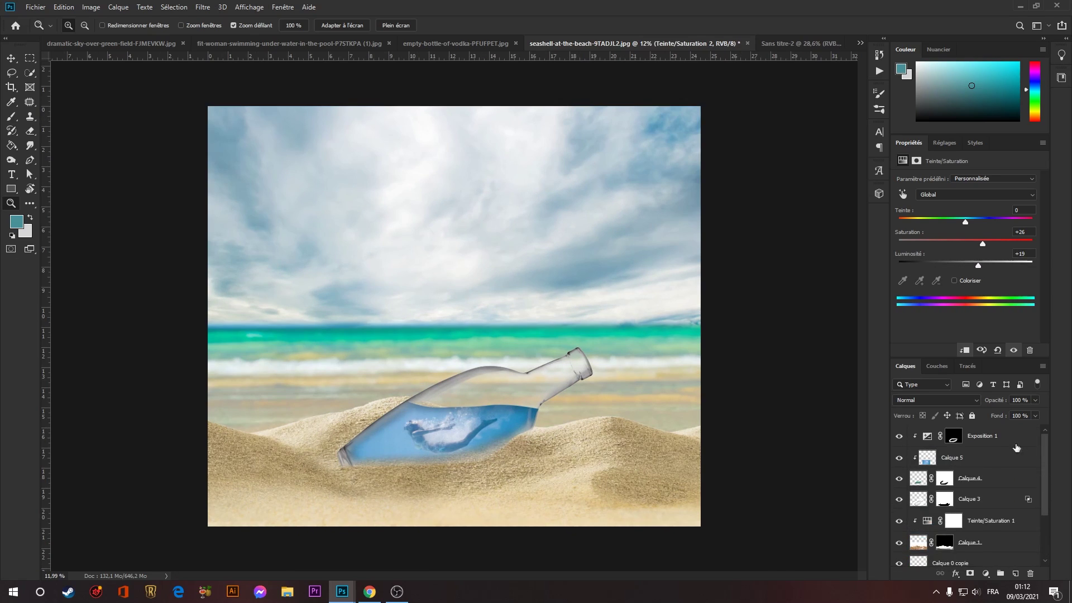
Stamp all visible layers into a new layer at the top of the stack and open the Camera Raw filter on it.
left_click(990, 441)
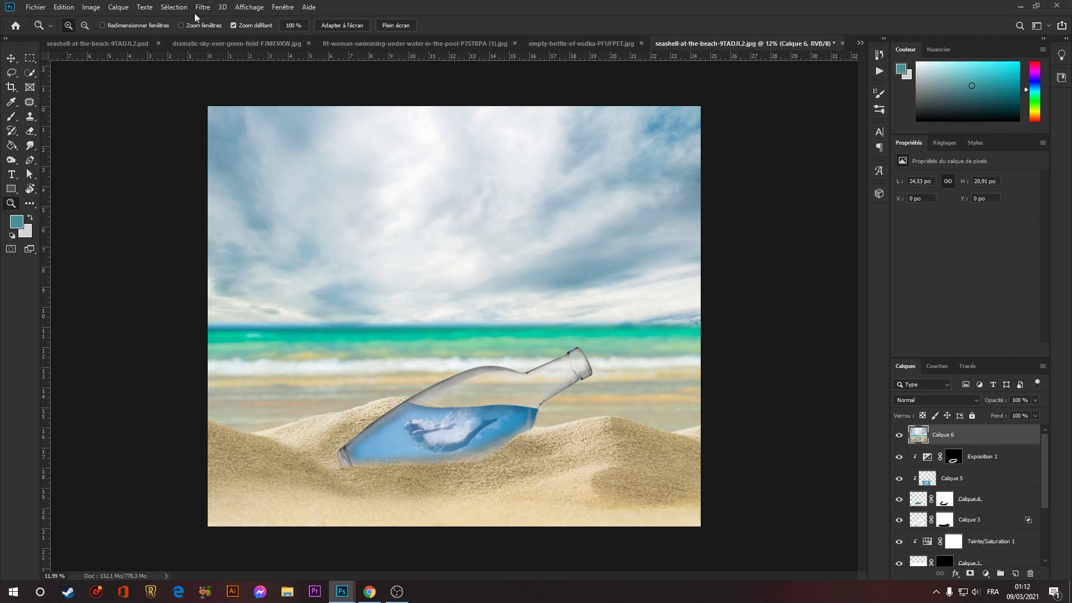
left_click(202, 8)
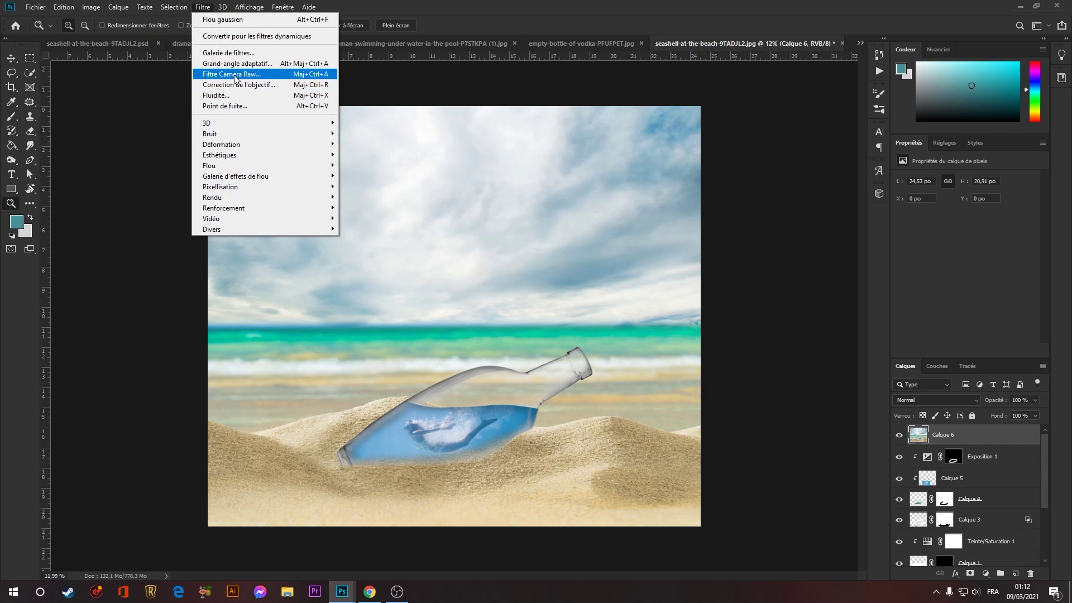
left_click(235, 77)
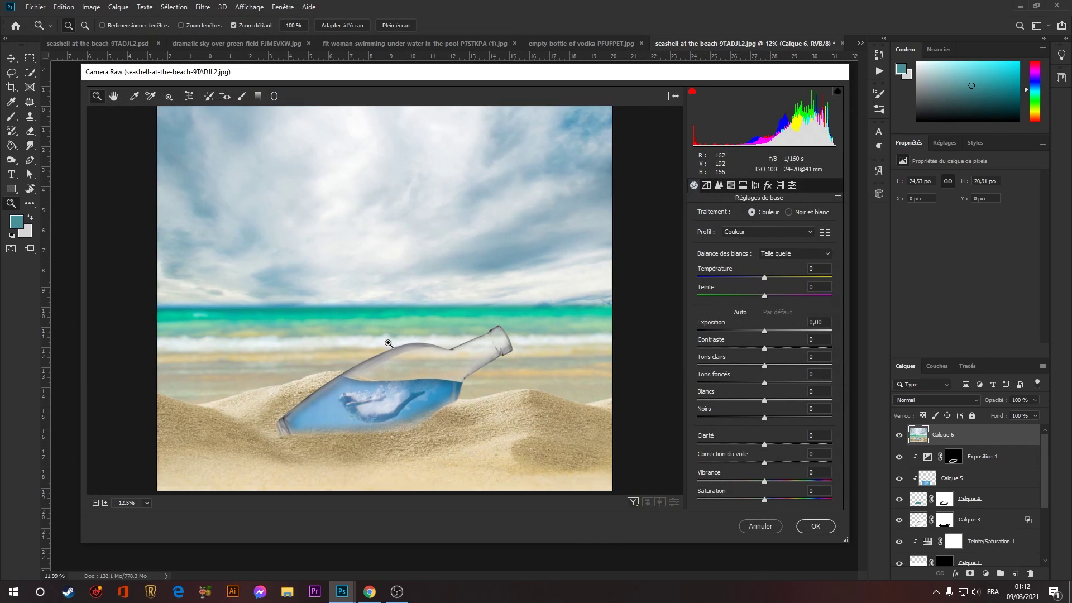
Set exposure to -1.05, highlights to +93, whites to +64, clarity to +27 and dehaze to -13, and lower the vibrance.
left_click_drag(766, 324, 752, 325)
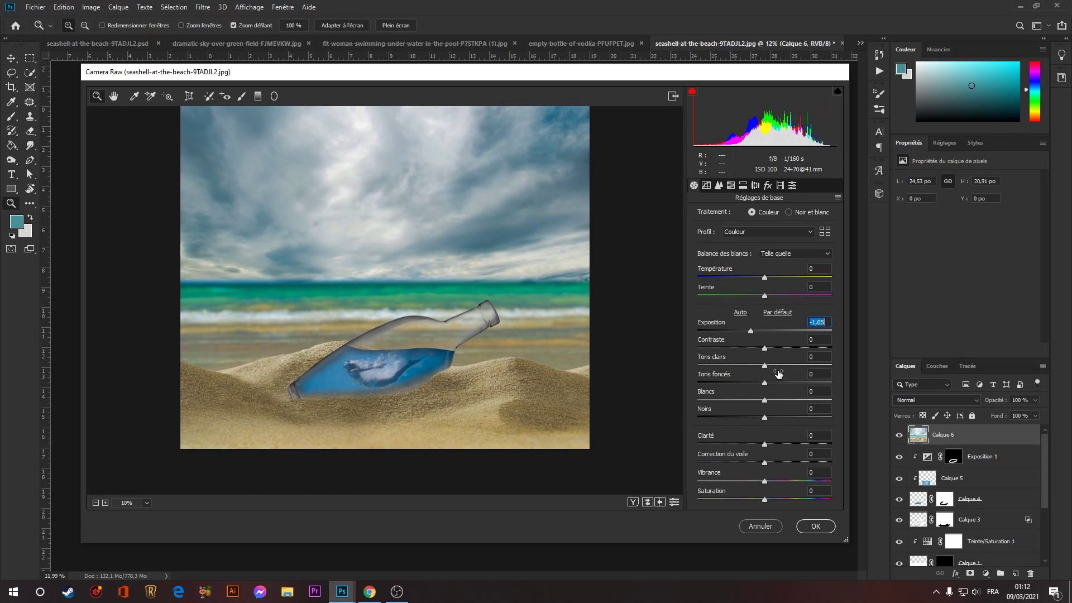
left_click_drag(773, 366, 827, 368)
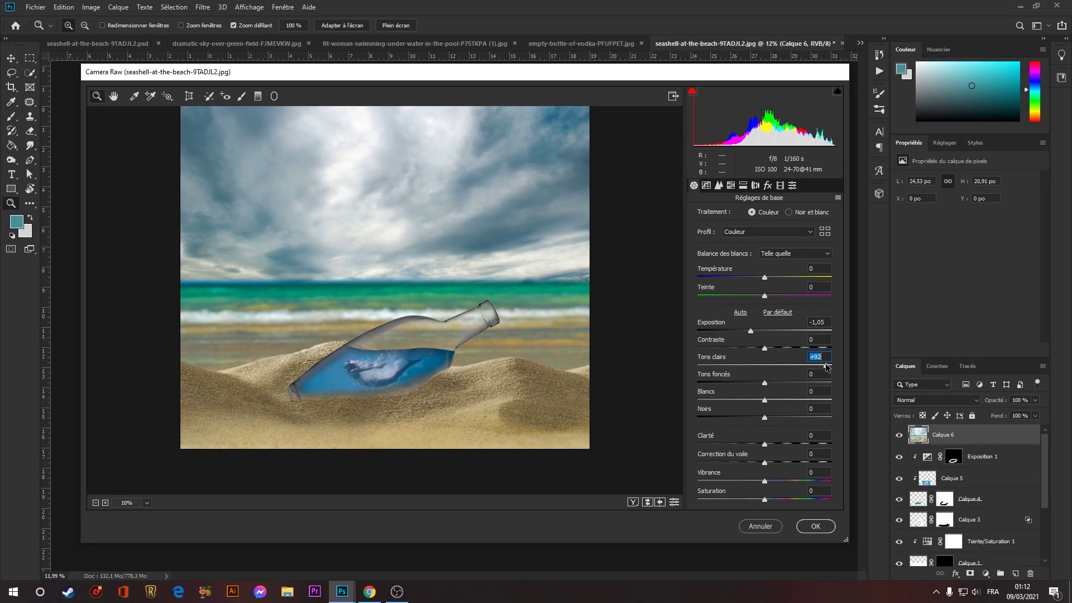
left_click_drag(765, 400, 808, 392)
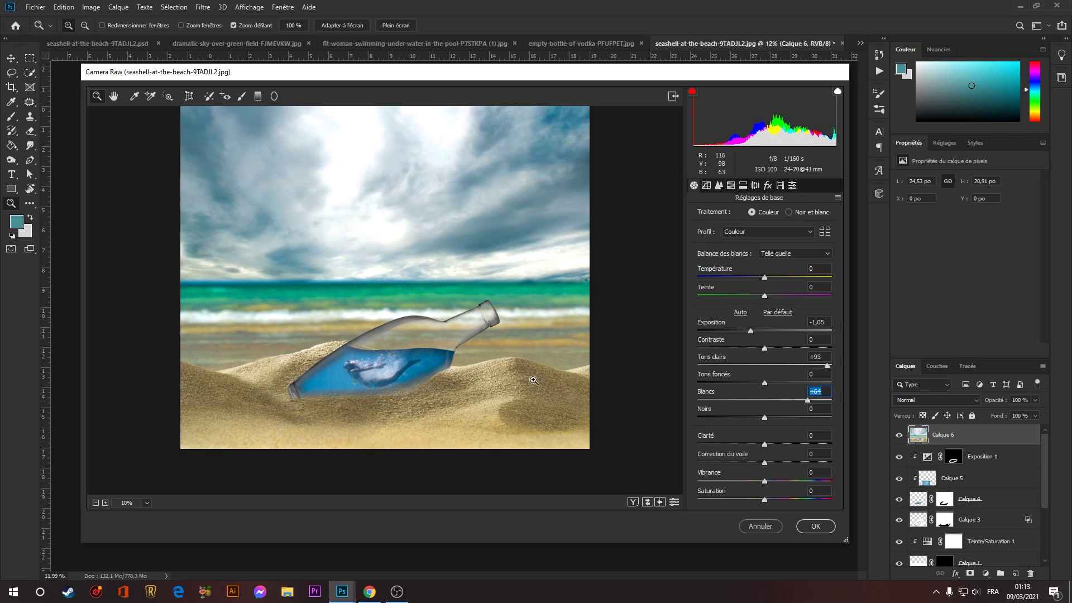
mouse_move(768, 441)
left_mouse_down()
mouse_move(784, 443)
mouse_move(758, 458)
left_mouse_up()
left_click_drag(764, 481, 731, 473)
Apply split toning with highlights at hue 40 and saturation 39, and shadows at hue 227 and saturation 21.
left_click(744, 185)
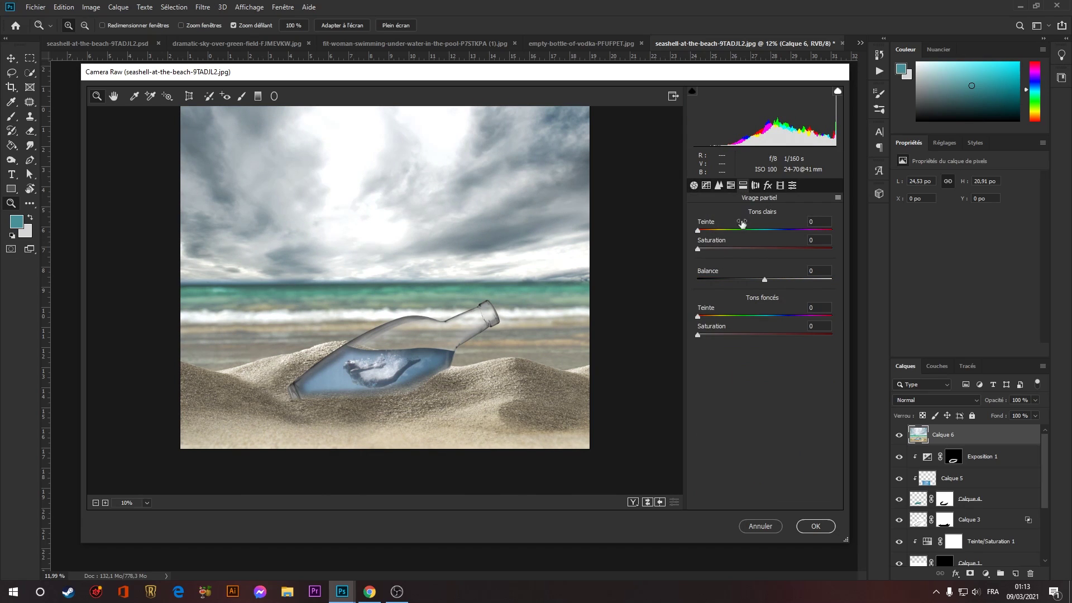
left_click_drag(726, 225, 740, 242)
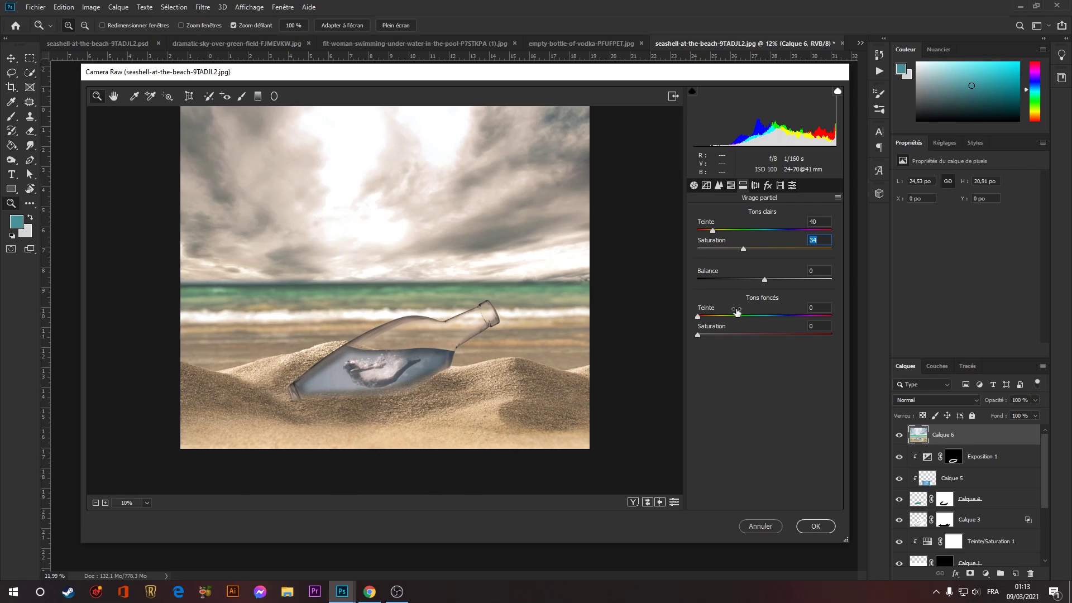
left_click_drag(738, 312, 855, 313)
left_click_drag(723, 327, 736, 328)
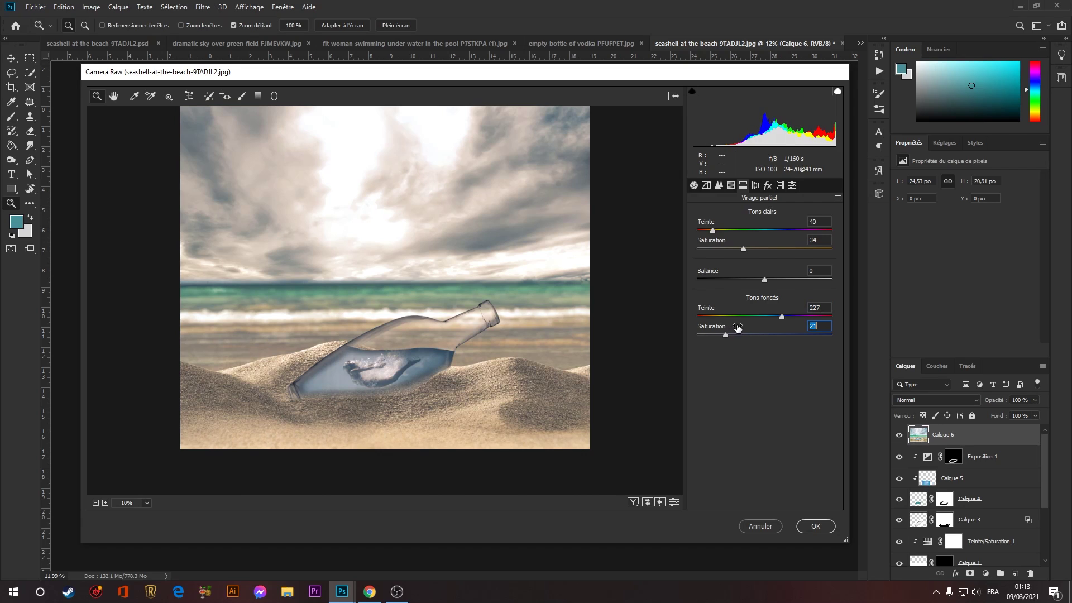
left_click_drag(761, 242, 757, 242)
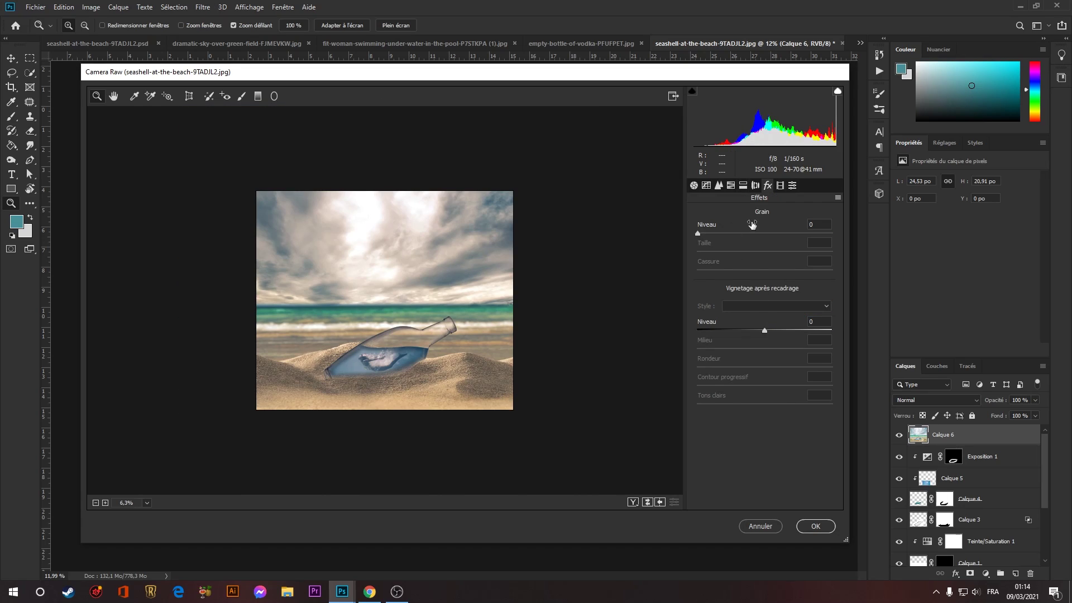
Add a post-crop vignette of amount -24 and refine the basic settings to exposure -1.30, vibrance -35 and clarity +37.
left_click_drag(769, 322, 752, 320)
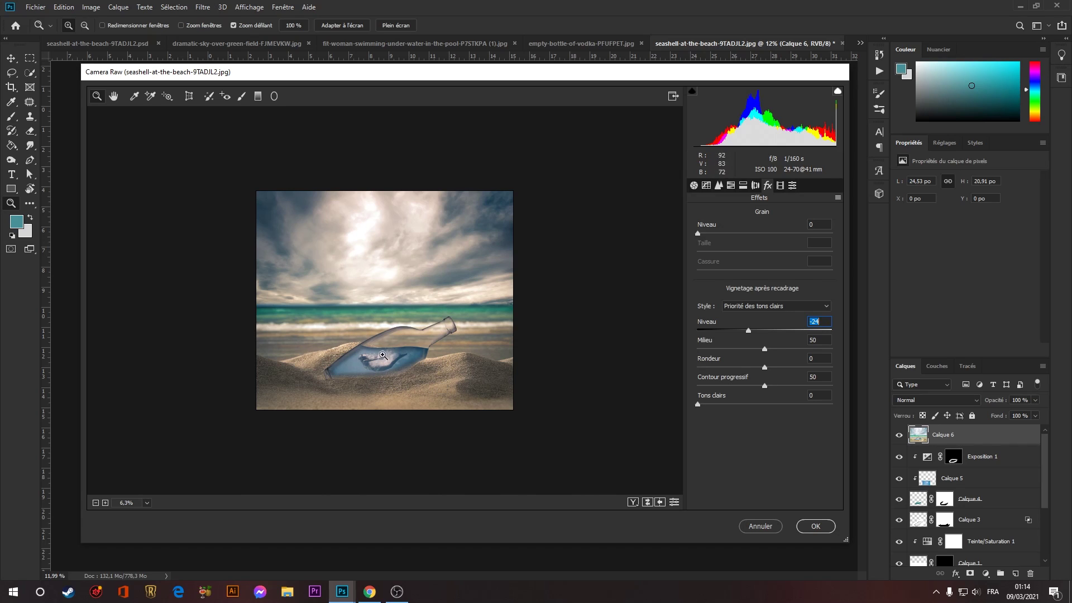
left_click_drag(758, 383, 758, 383)
left_click(695, 186)
mouse_move(748, 473)
left_mouse_down()
mouse_move(760, 475)
mouse_move(747, 473)
left_mouse_up()
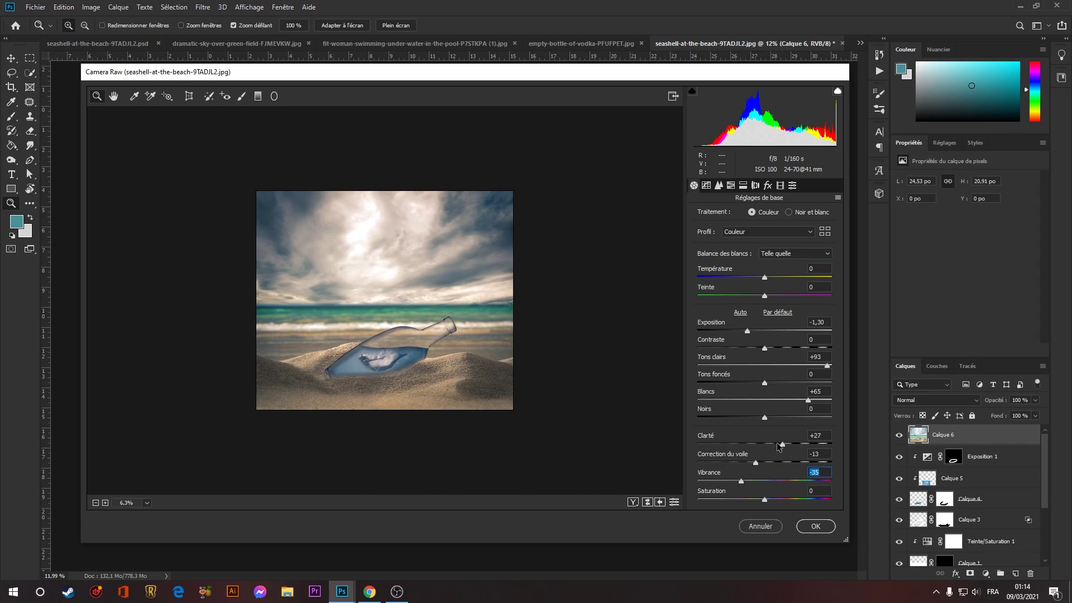
left_click_drag(777, 440, 783, 442)
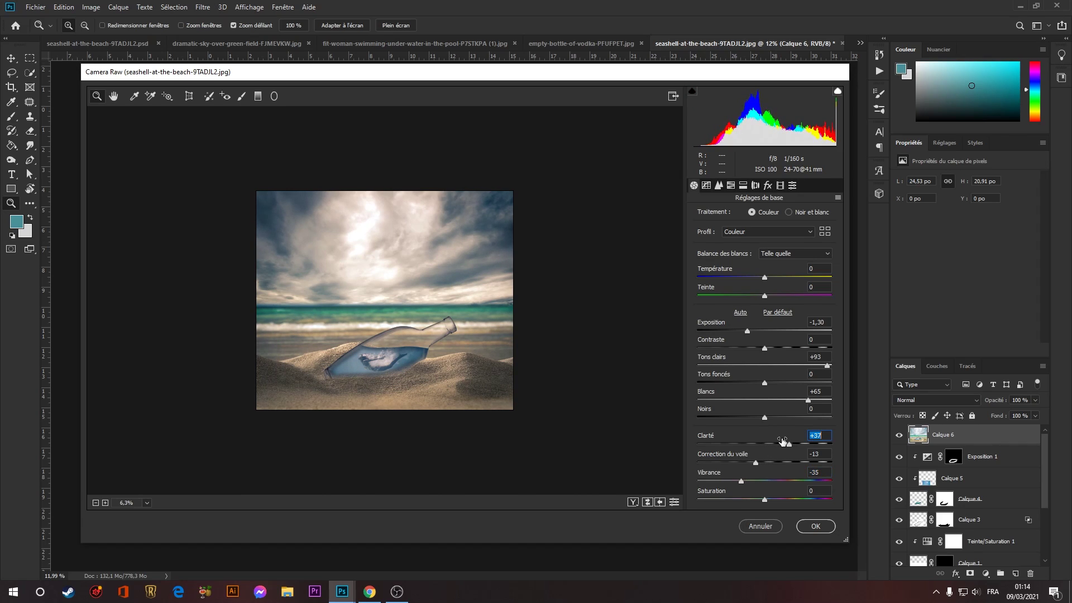
Refine the split toning by setting the highlights saturation to 43 and reducing the shadows saturation.
left_click(743, 184)
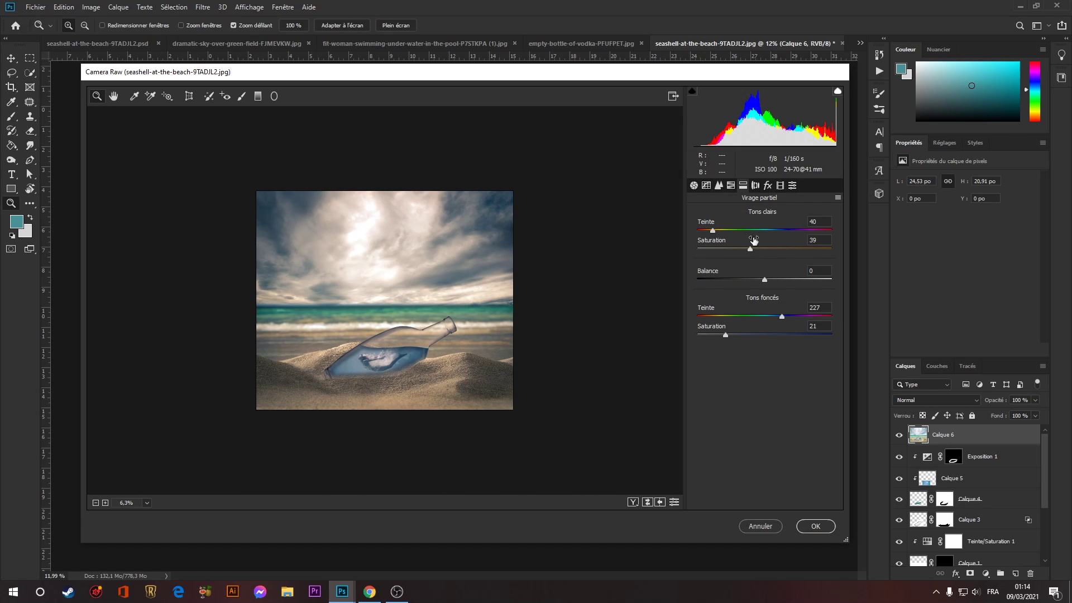
mouse_move(752, 241)
left_mouse_down()
mouse_move(765, 244)
mouse_move(746, 242)
mouse_move(756, 241)
left_mouse_up()
left_click_drag(733, 330, 718, 327)
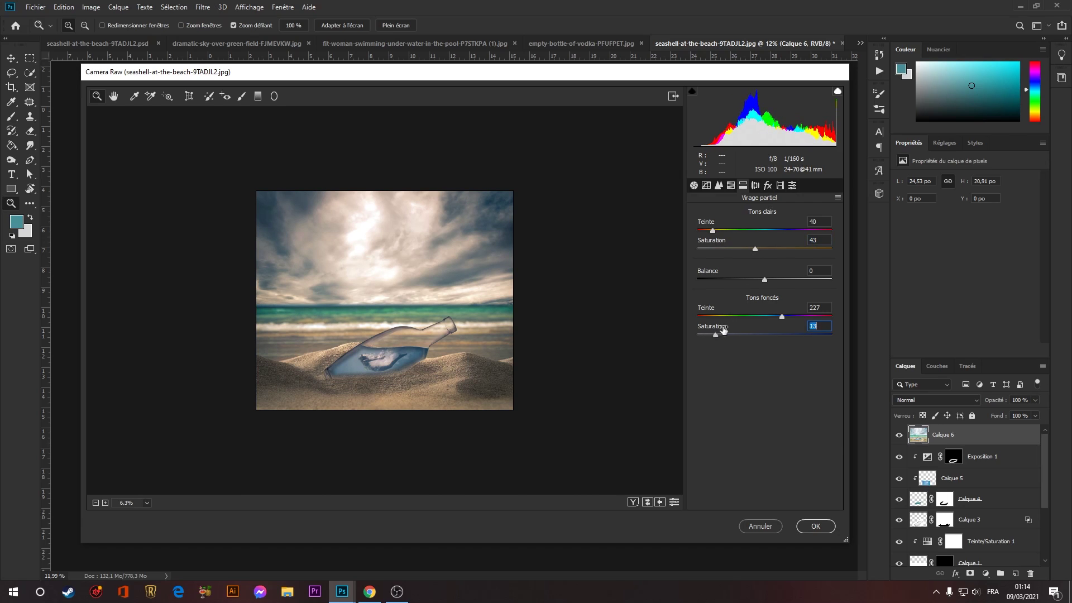
left_click_drag(699, 330, 713, 328)
Shift the Yellows hue to -36 in the HSL adjustments, leaving the Oranges hue at 0.
left_click(743, 186)
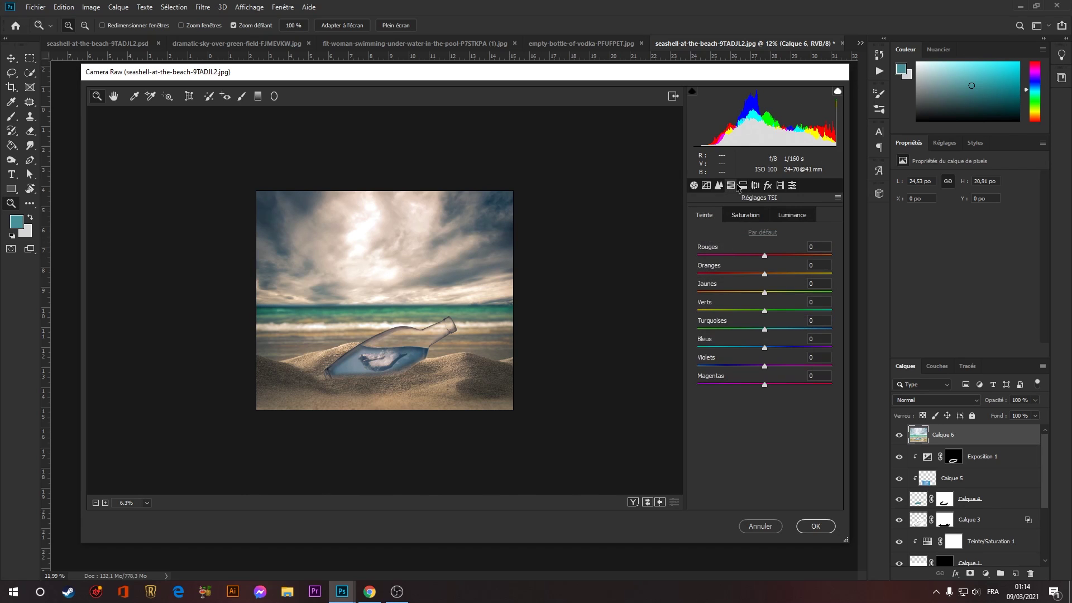
left_click(422, 381)
left_click_drag(452, 380, 308, 272)
left_click(309, 272)
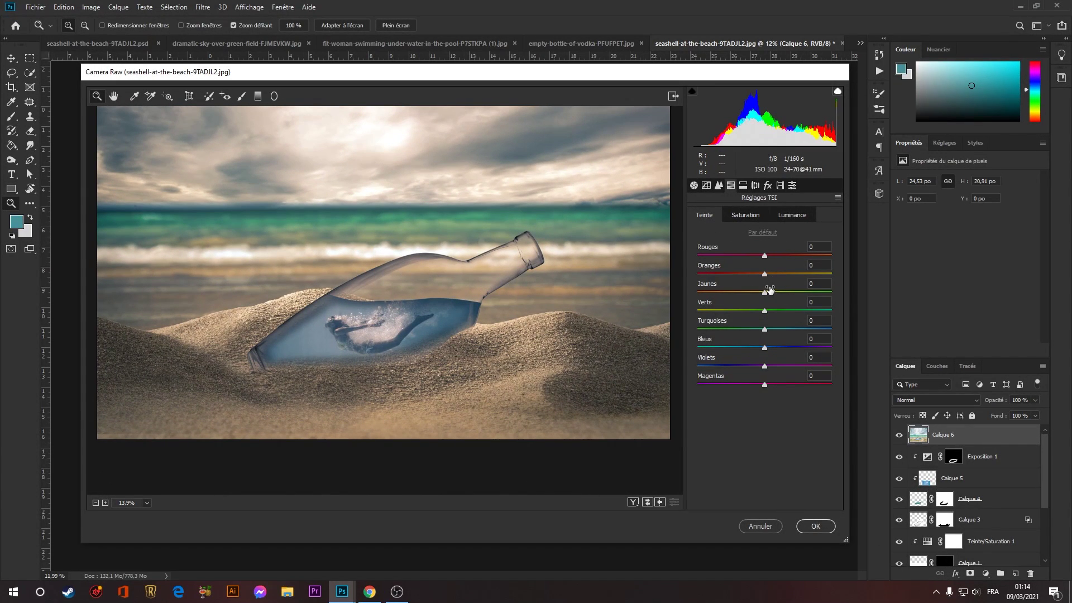
left_click_drag(769, 289, 753, 289)
mouse_move(765, 273)
left_mouse_down()
mouse_move(784, 272)
mouse_move(759, 272)
mouse_move(773, 278)
left_mouse_up()
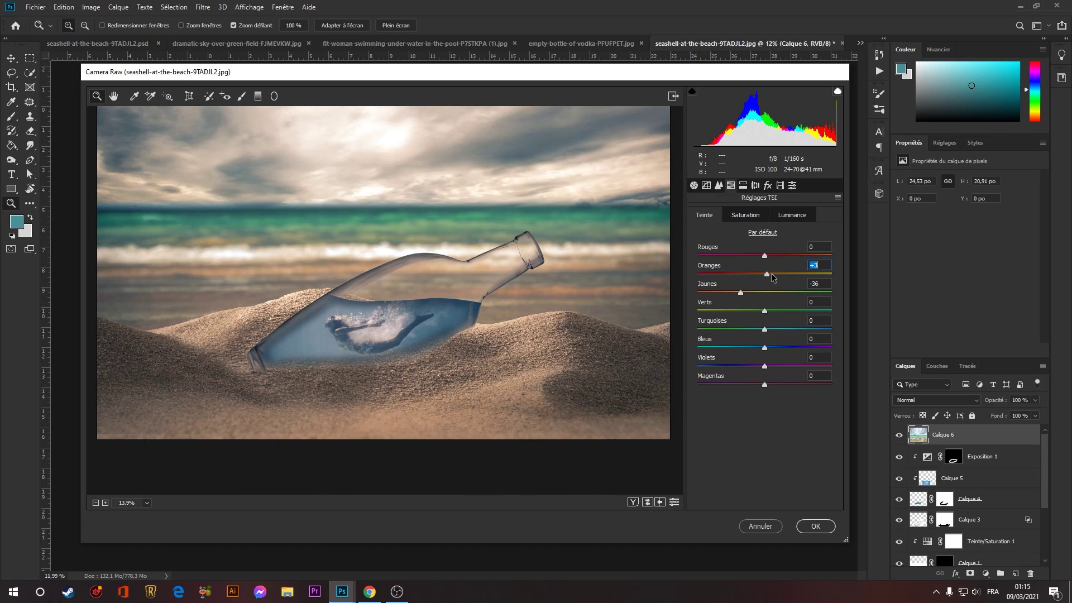
double_click(767, 274)
Check the toned bottle, sand and sky in the preview and apply the Camera Raw filter.
left_click_drag(580, 267, 394, 272)
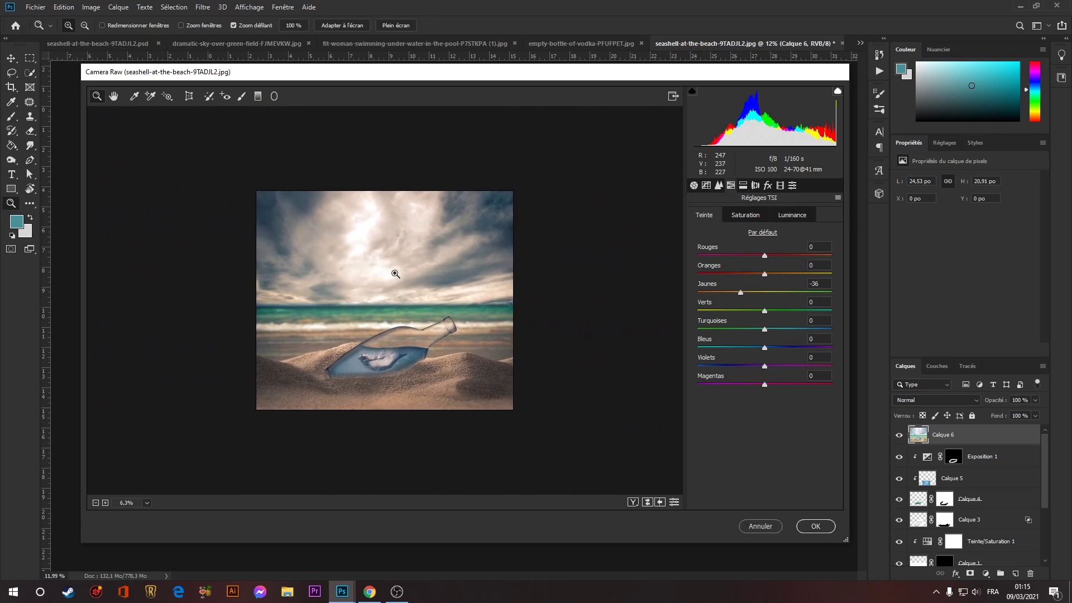
left_click_drag(385, 370, 408, 360)
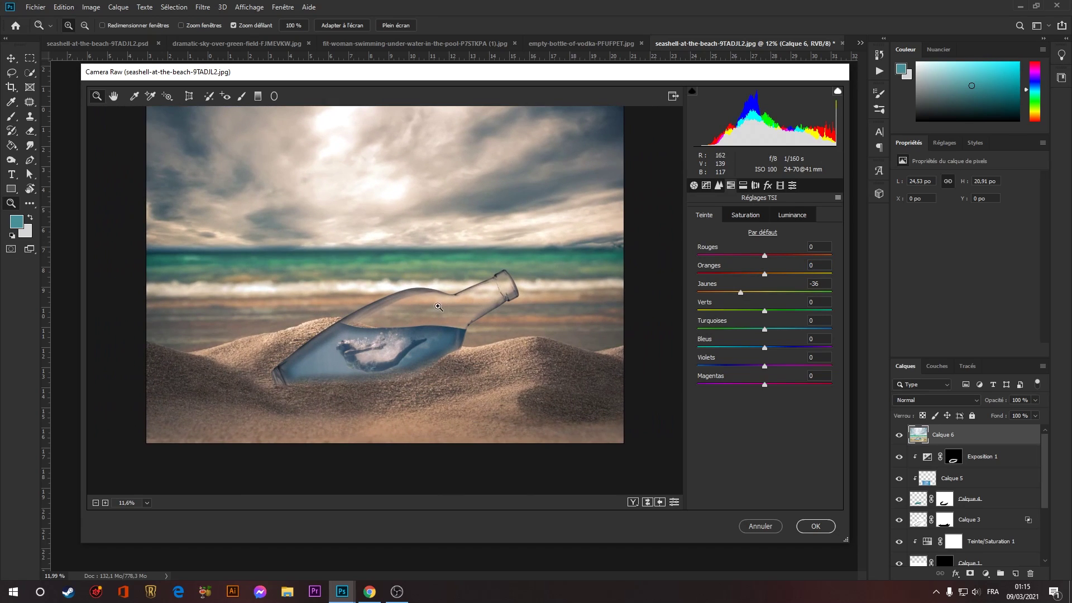
left_click_drag(439, 306, 400, 311)
left_click(412, 315)
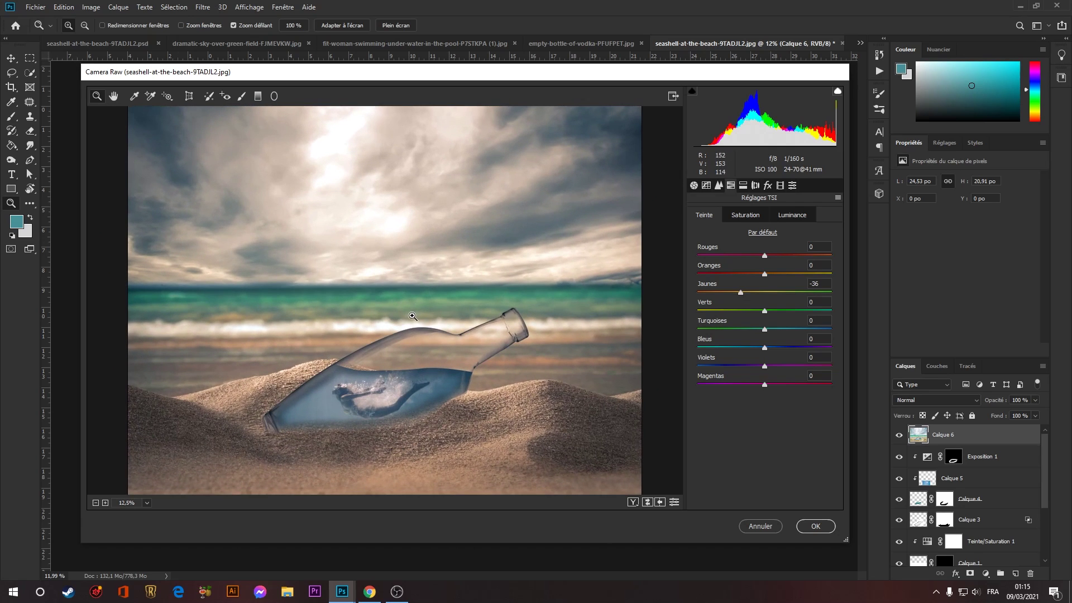
left_click(826, 529)
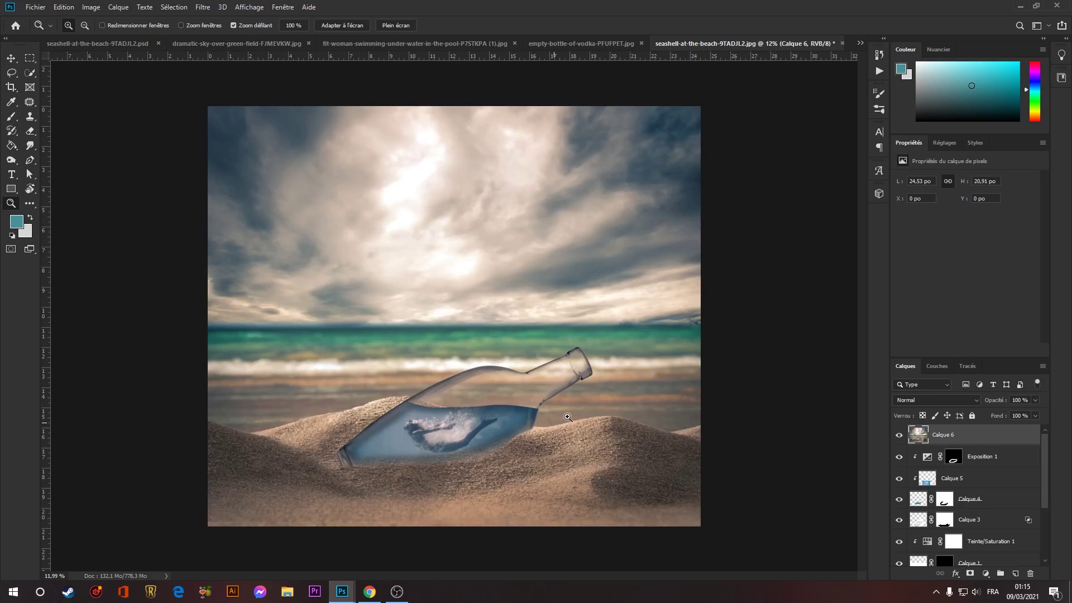
Add a mask to Calque 6 and paint black at 20% opacity over the bottle's water and swimmer to bring back their original blue.
left_click_drag(566, 416, 531, 417)
mouse_move(276, 451)
left_mouse_down()
mouse_move(291, 450)
mouse_move(262, 451)
left_mouse_up()
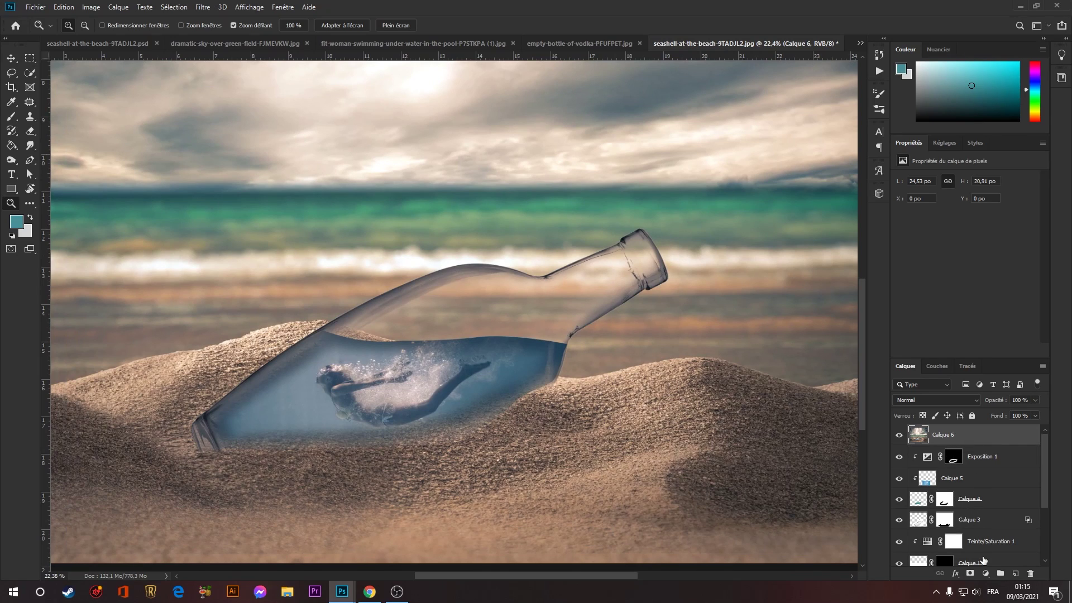
left_click(970, 574)
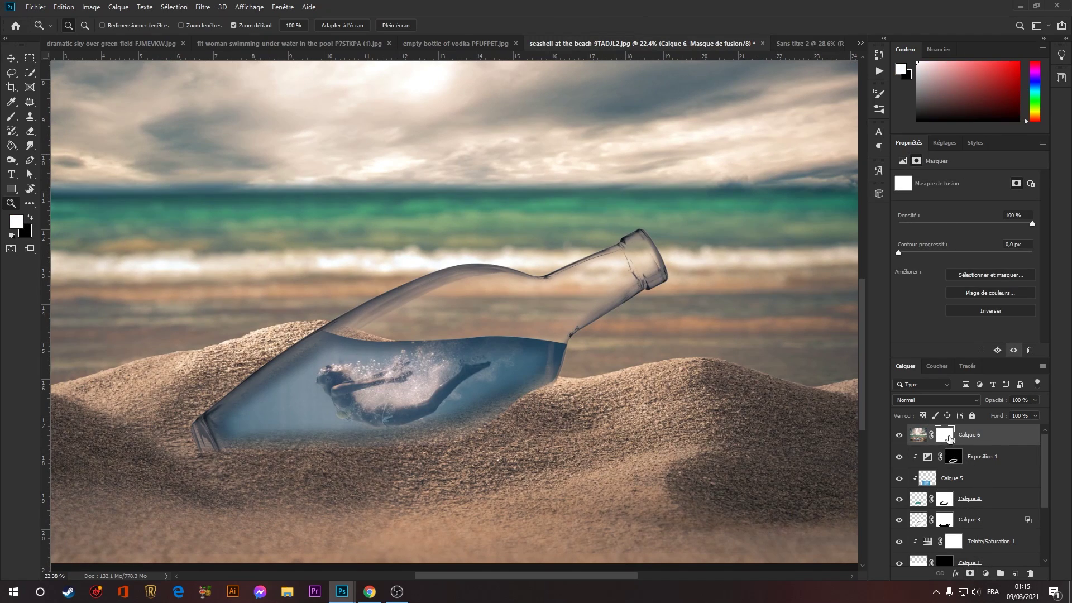
key("b")
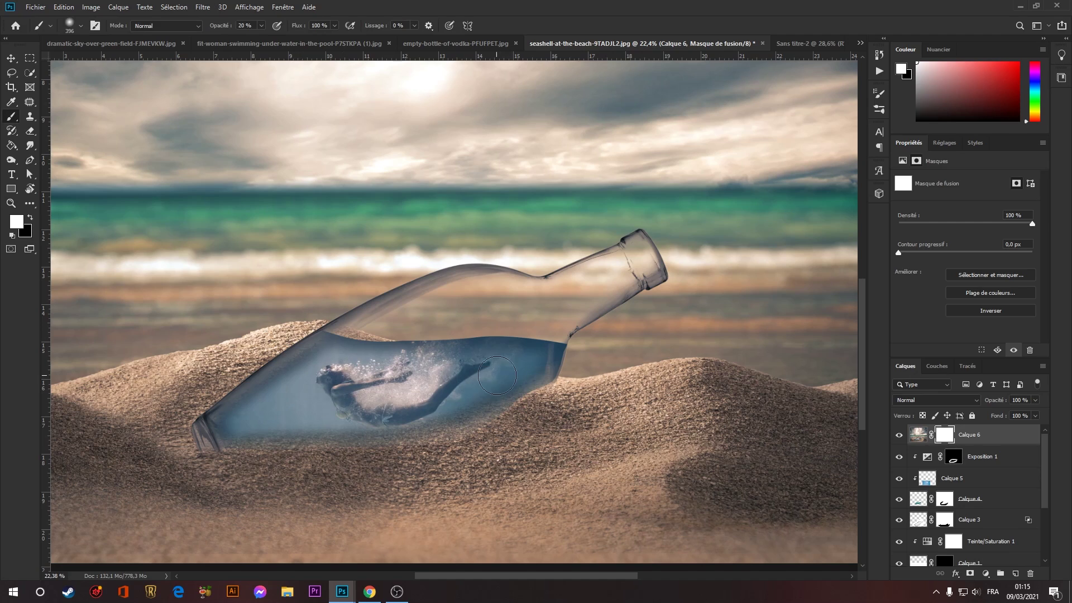
key("x")
mouse_move(508, 370)
left_mouse_down()
mouse_move(342, 397)
mouse_move(441, 382)
mouse_move(336, 385)
left_mouse_up()
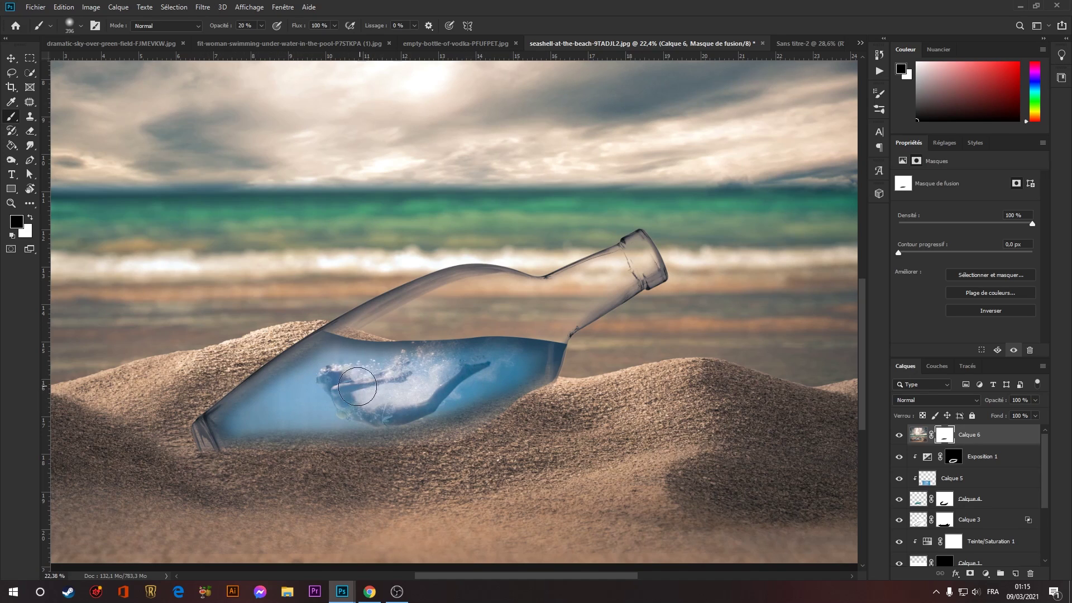
left_click(233, 425)
left_click_drag(238, 425, 304, 426)
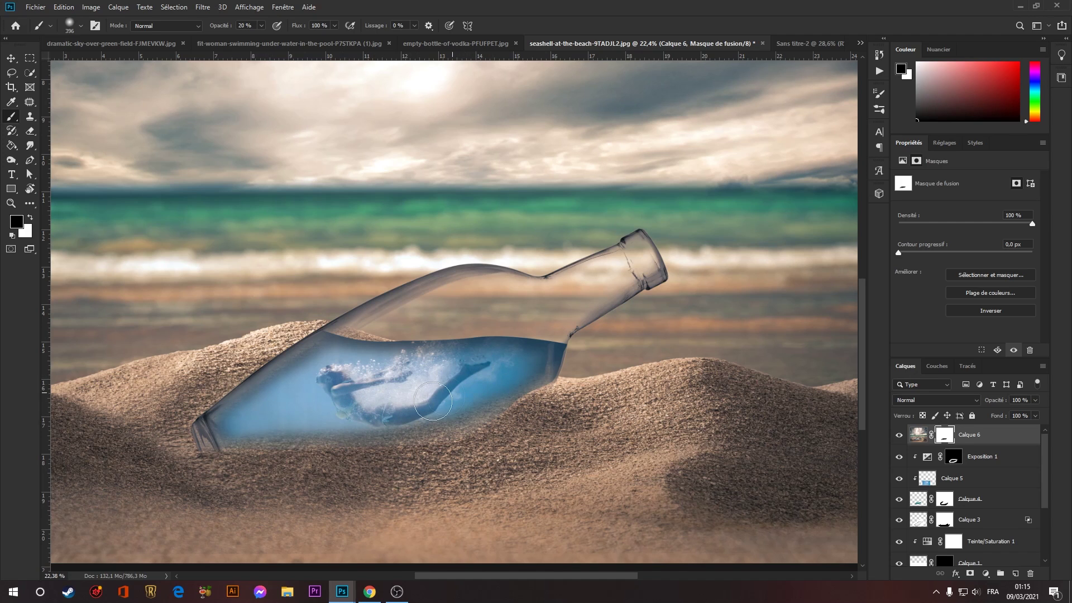
Examine how the blue water inside the bottle blends with the whole composition.
key("z")
left_click_drag(426, 400, 371, 401)
scroll(449, 399, "up", 4)
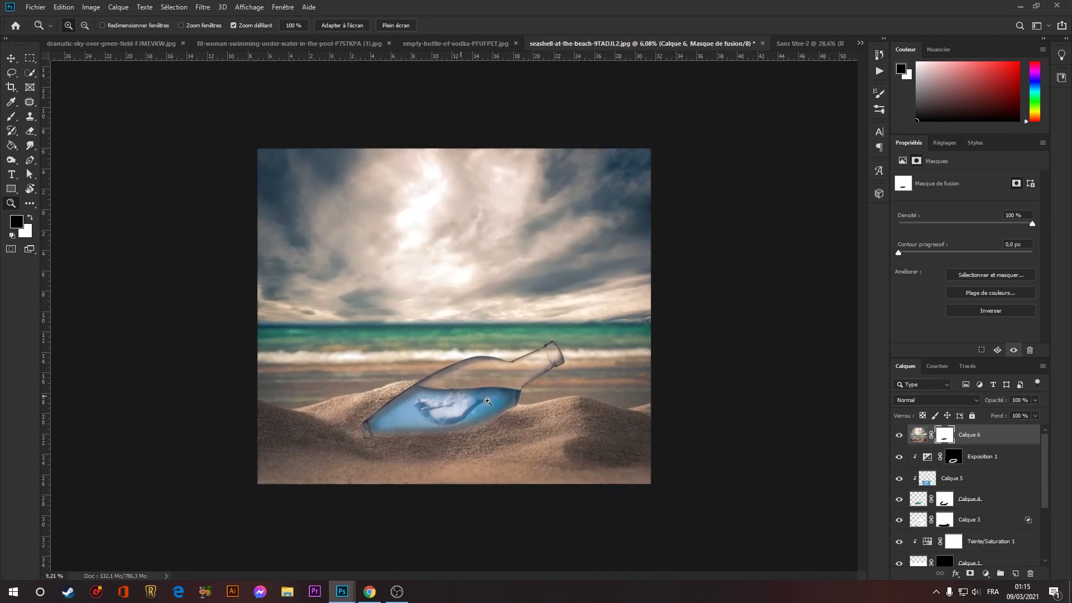
key("b")
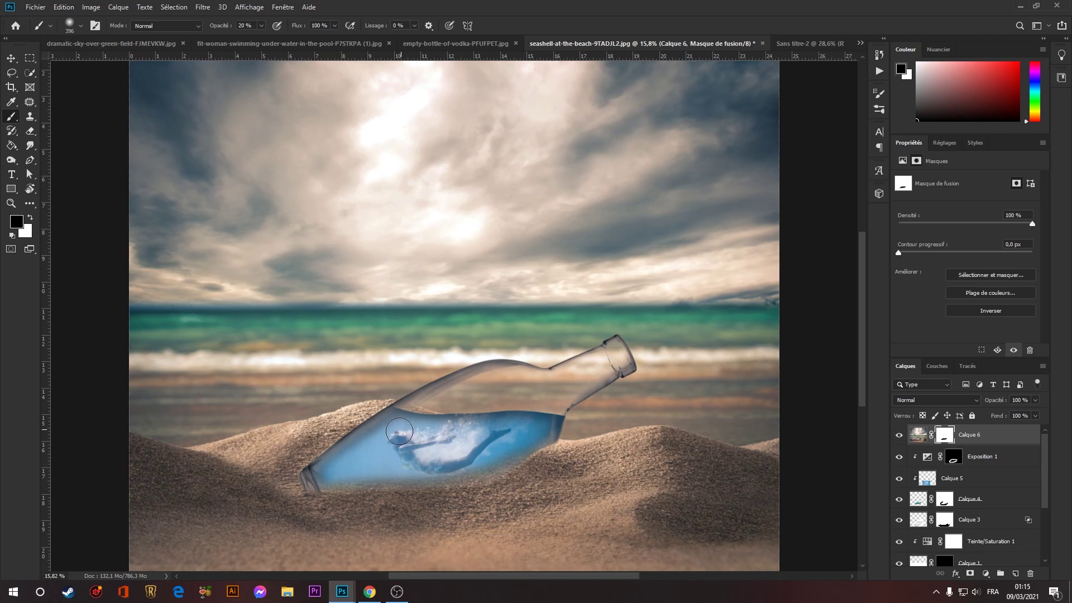
key("x")
key("z")
left_click_drag(388, 430, 482, 403)
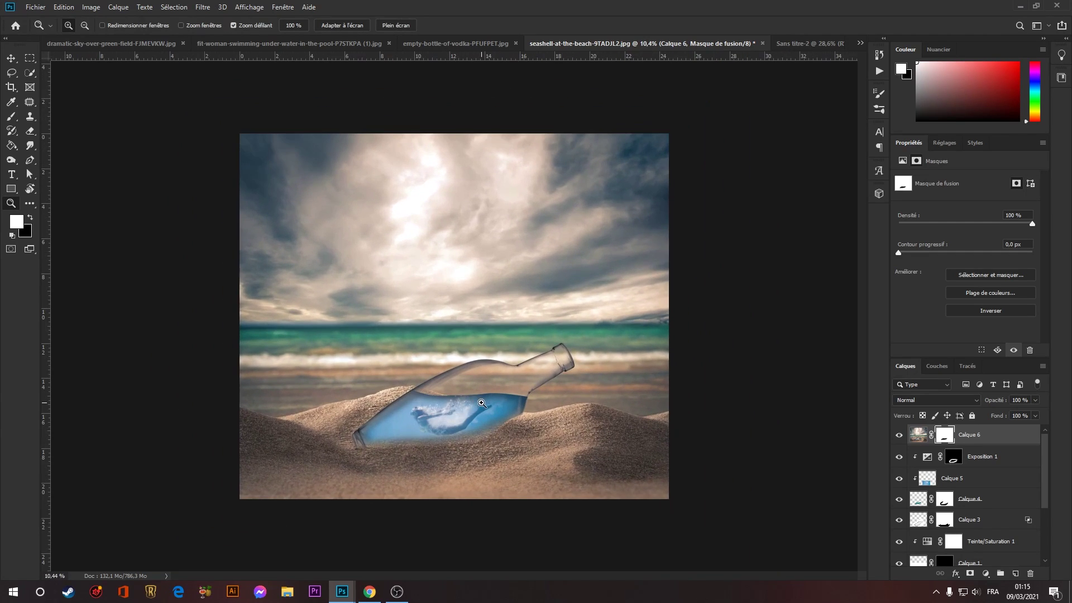